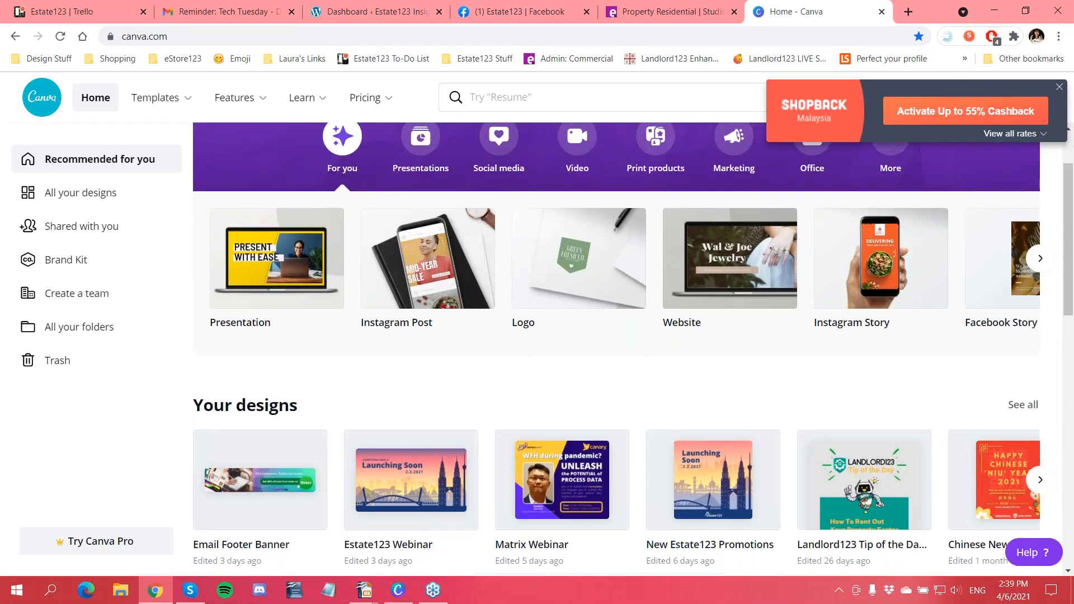
# Look over the suggested design types, existing designs and Instagram post templates on the Canva home page
pyautogui.scroll(2, 490, 369)
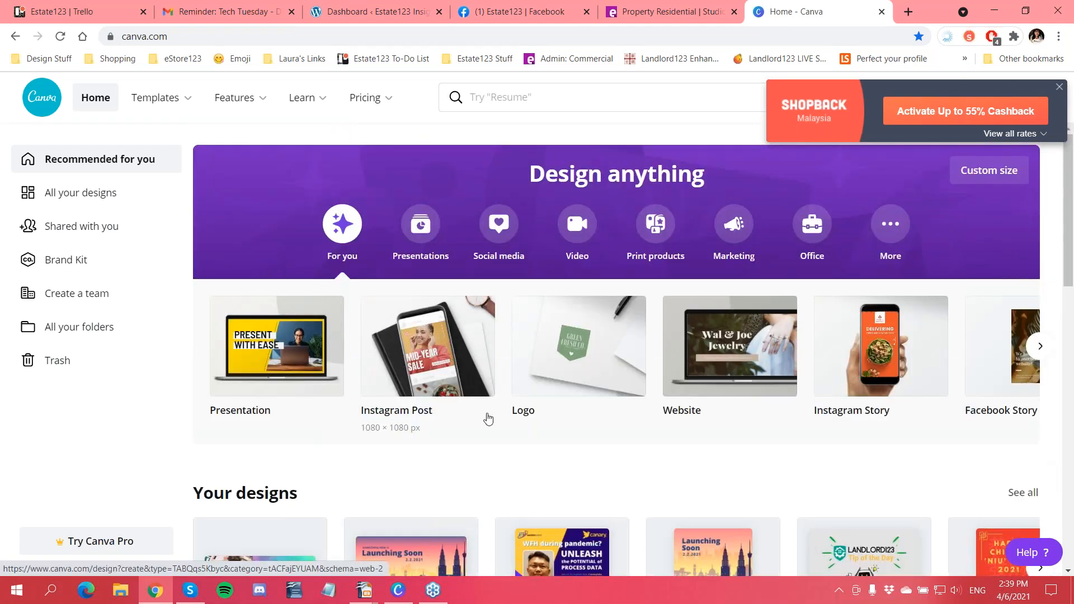
pyautogui.scroll(-1, 493, 373)
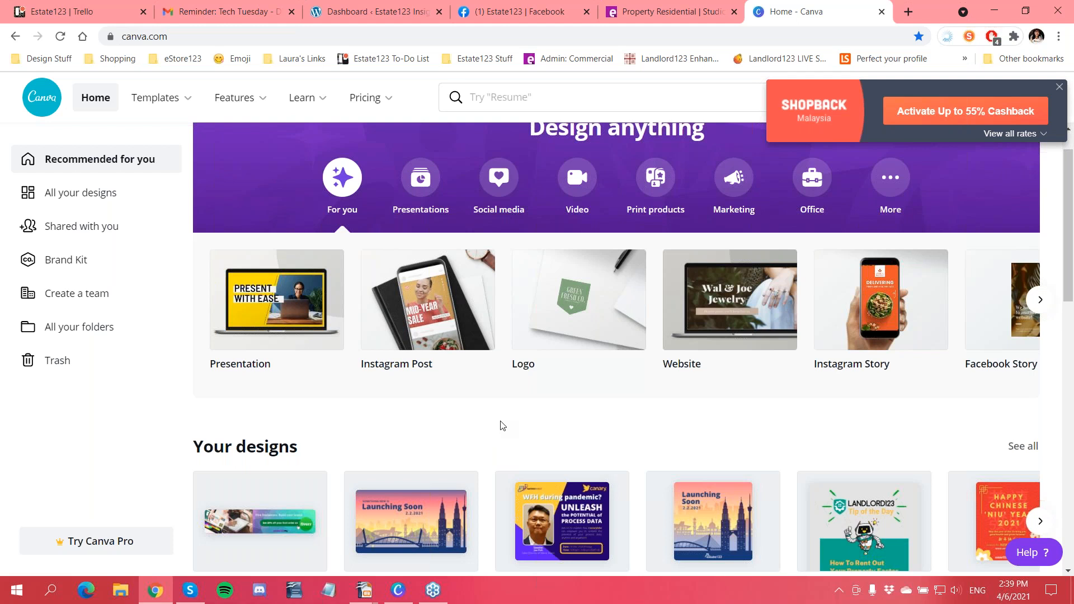
pyautogui.scroll(-2, 579, 303)
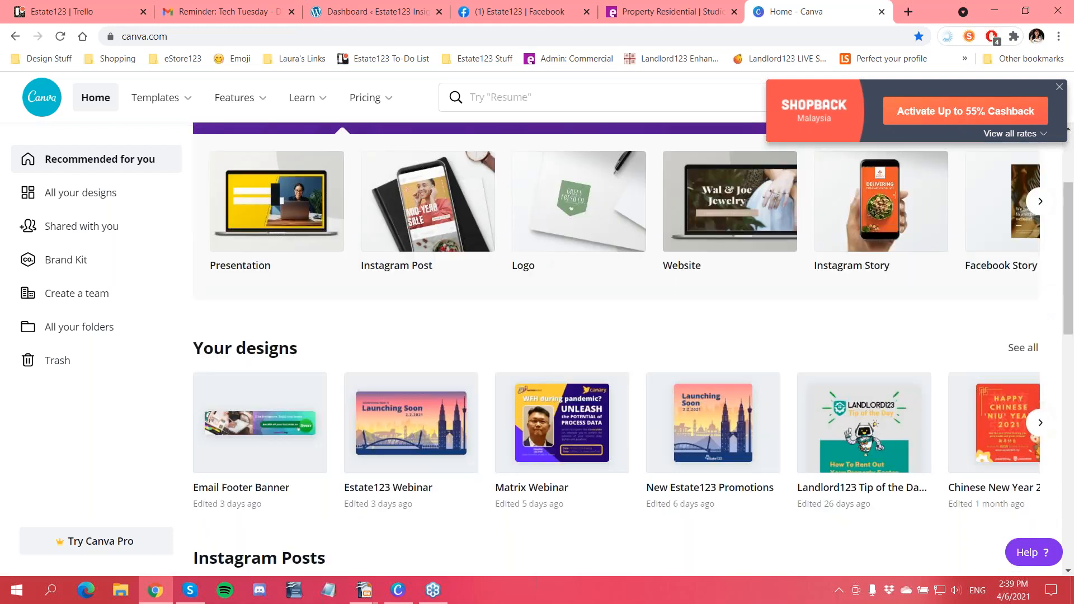
pyautogui.scroll(-9, 498, 375)
pyautogui.scroll(11, 498, 375)
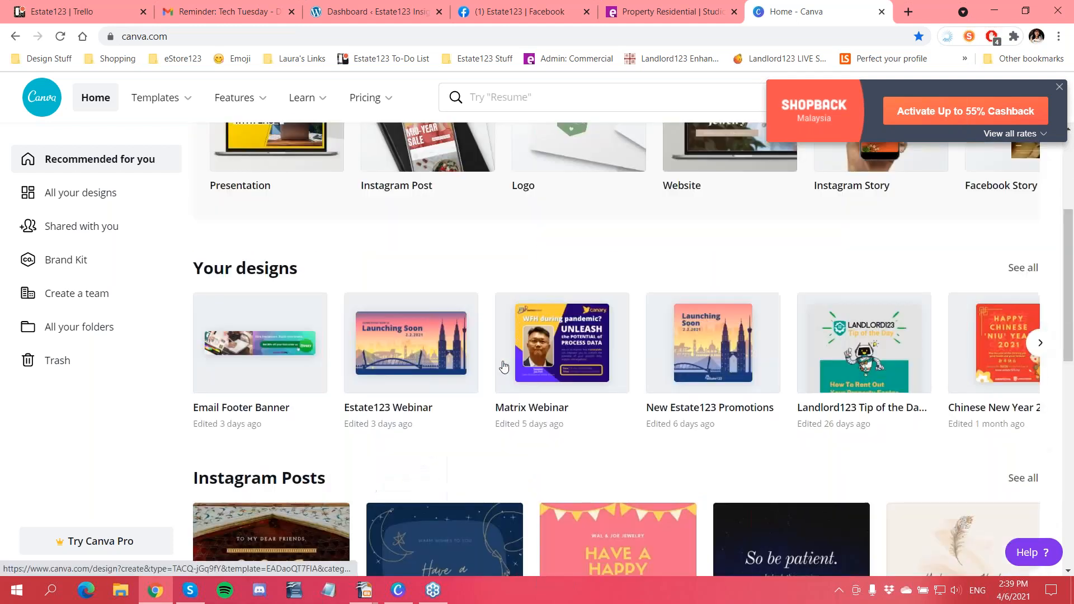
pyautogui.scroll(1, 497, 371)
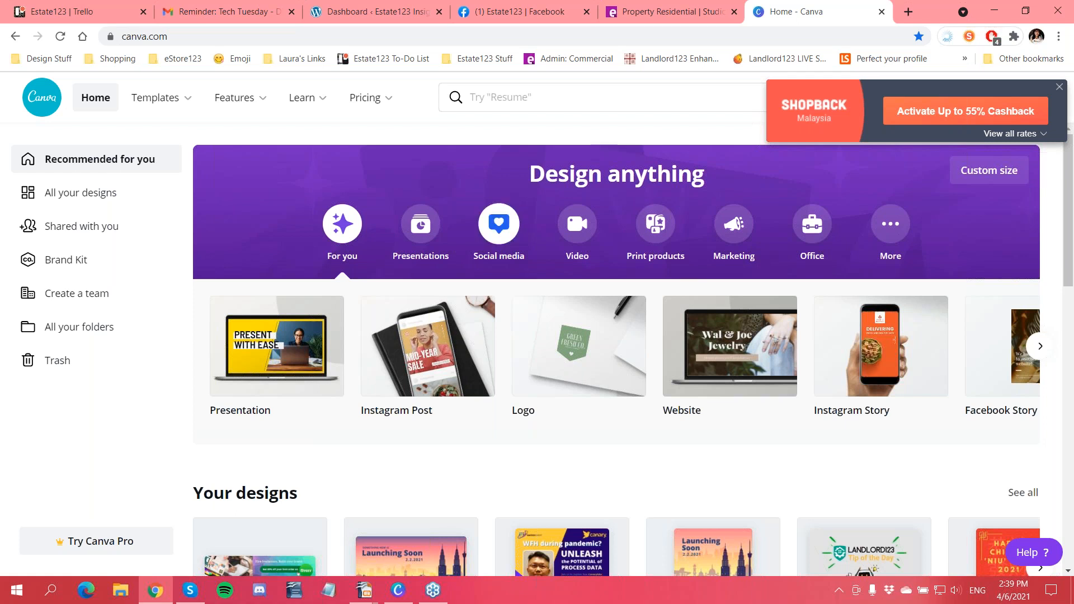
pyautogui.scroll(-1, 453, 347)
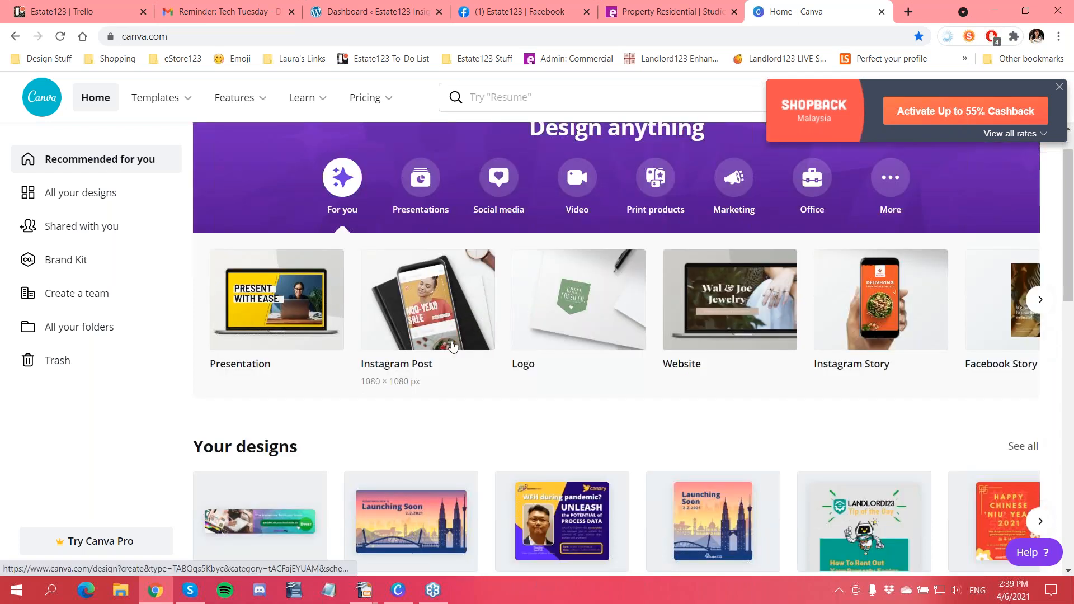
pyautogui.scroll(1, 453, 347)
# Open the freepik.com website in a new browser tab
pyautogui.click(908, 11)
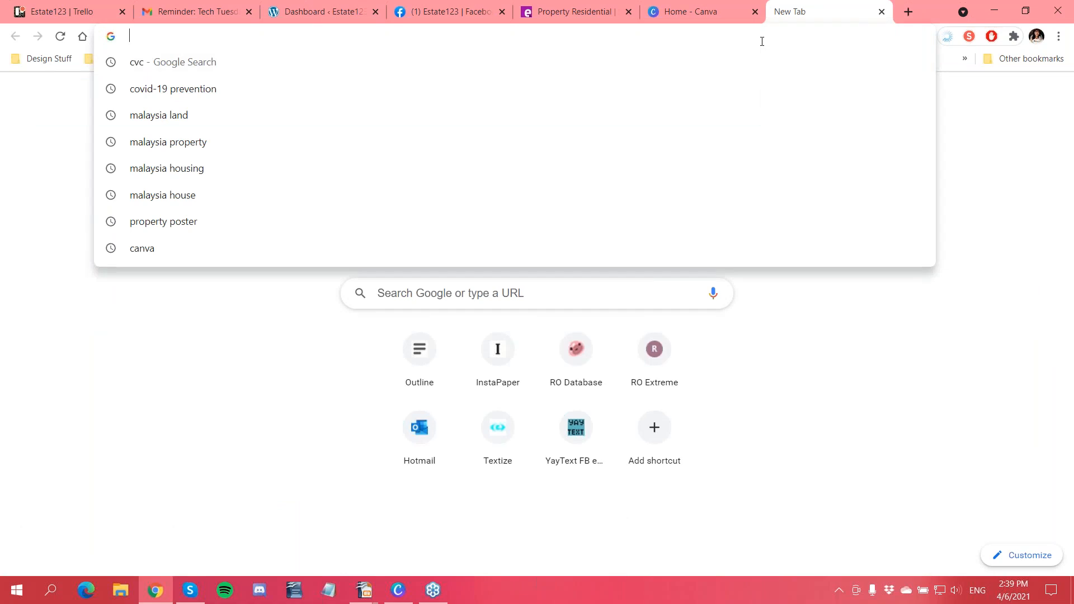
pyautogui.write('freepik.com')
pyautogui.press('Return')
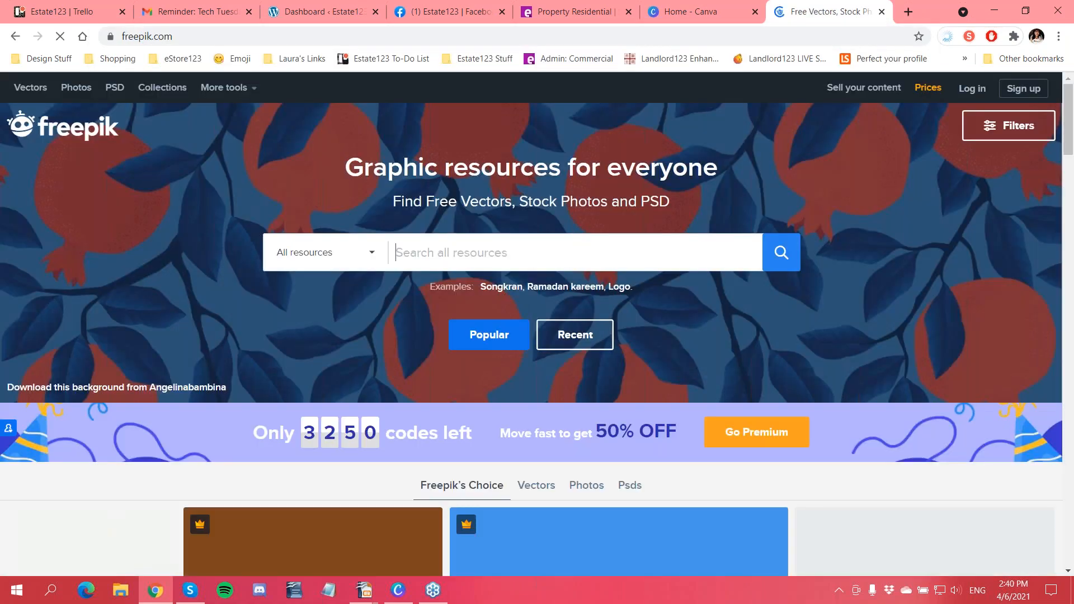
# Browse the Freepik's Choice gallery on the home page to examine the kinds of graphic resources offered
pyautogui.scroll(-2, 659, 324)
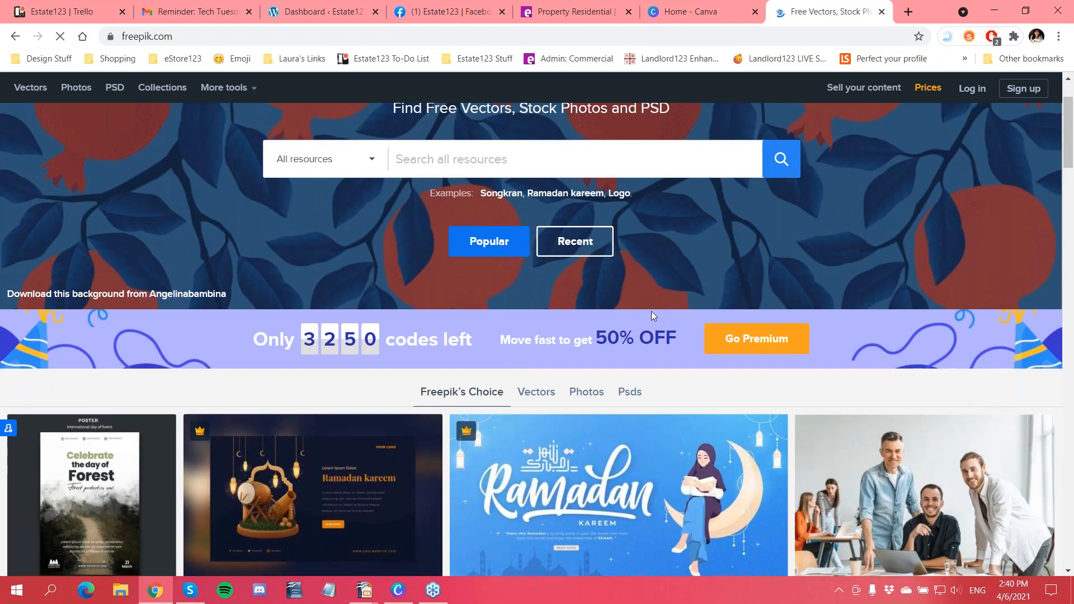
pyautogui.scroll(-2, 651, 313)
pyautogui.scroll(-3, 654, 305)
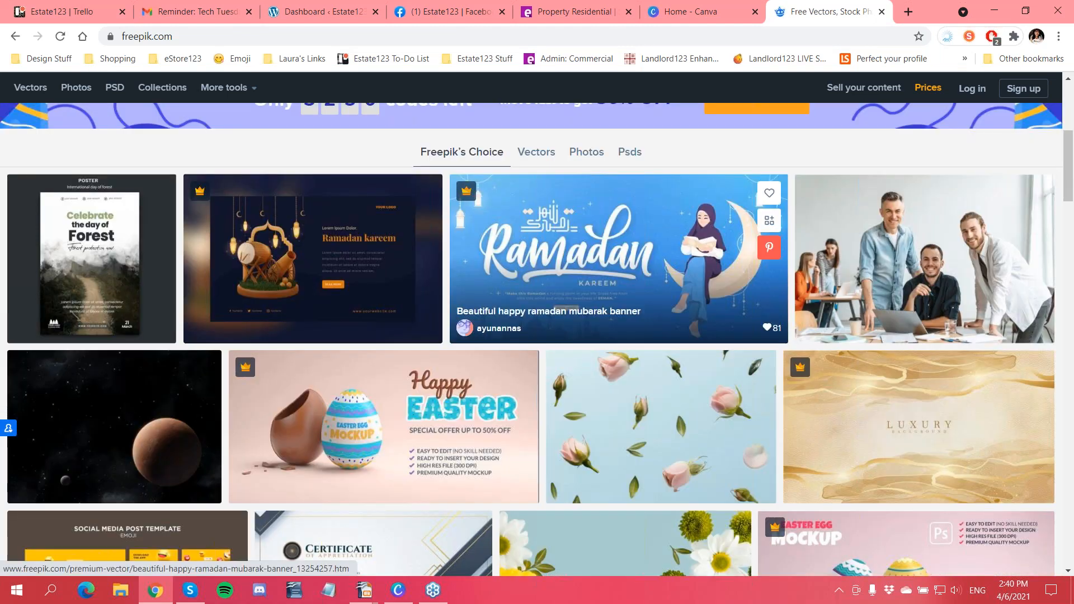
pyautogui.scroll(-3, 611, 445)
pyautogui.scroll(-1, 611, 445)
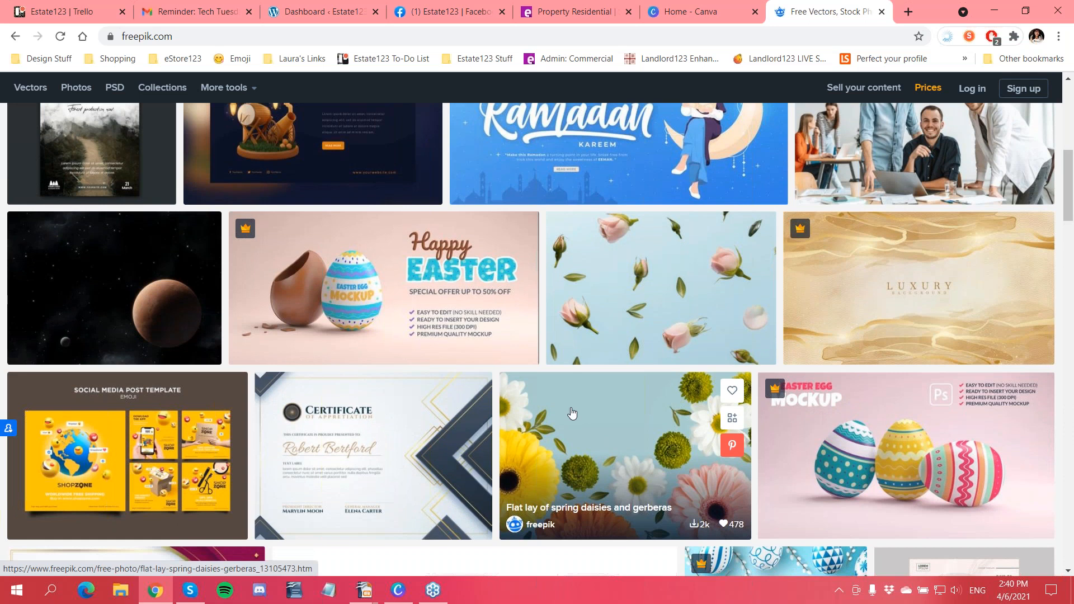
pyautogui.scroll(-15, 572, 413)
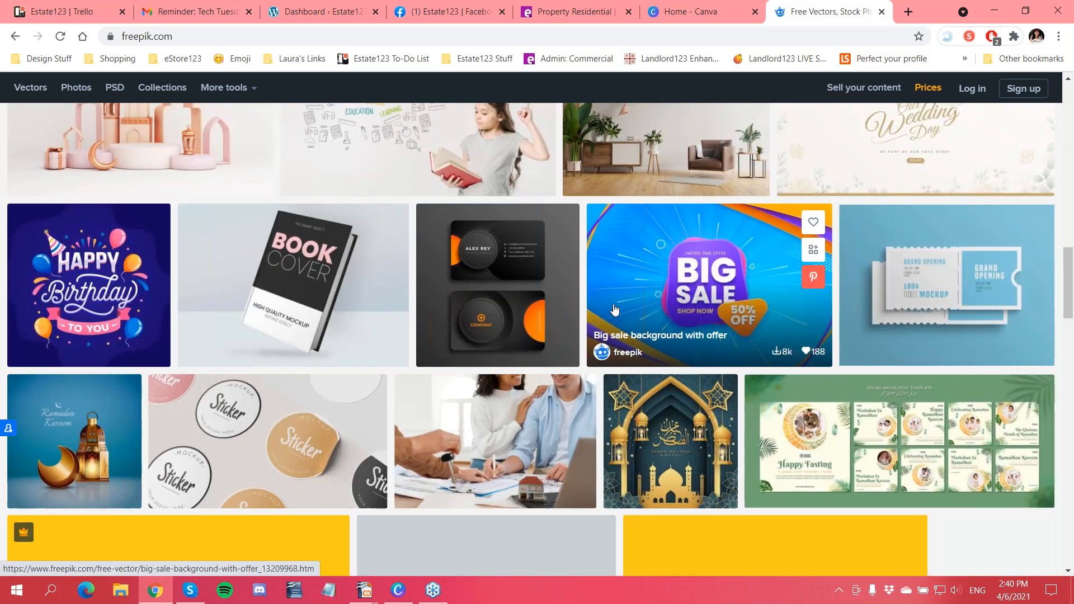
pyautogui.scroll(-1, 540, 269)
pyautogui.scroll(-2, 605, 273)
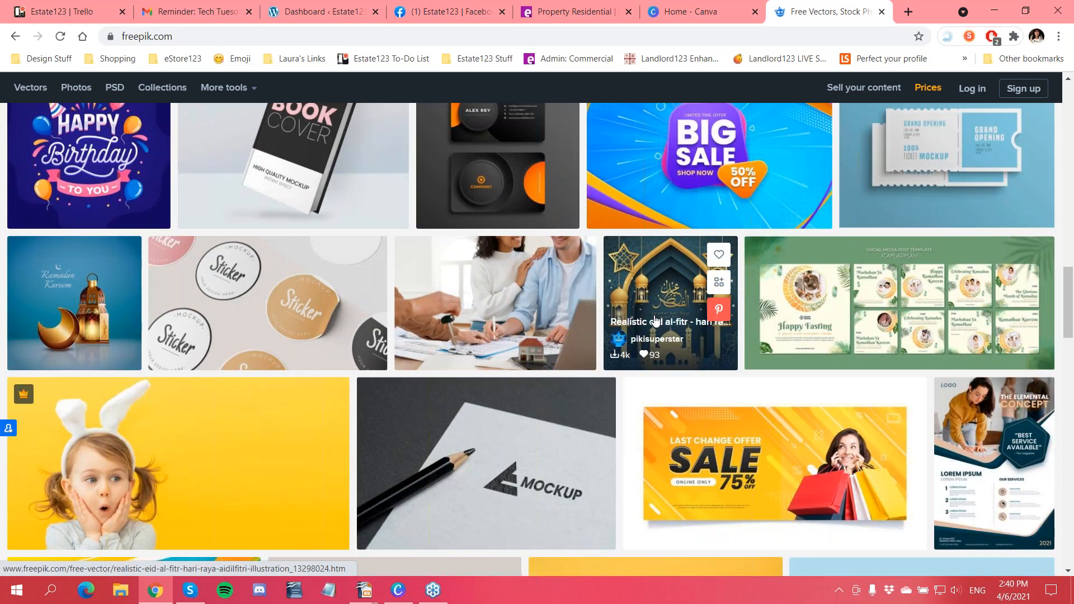
pyautogui.scroll(-1, 605, 274)
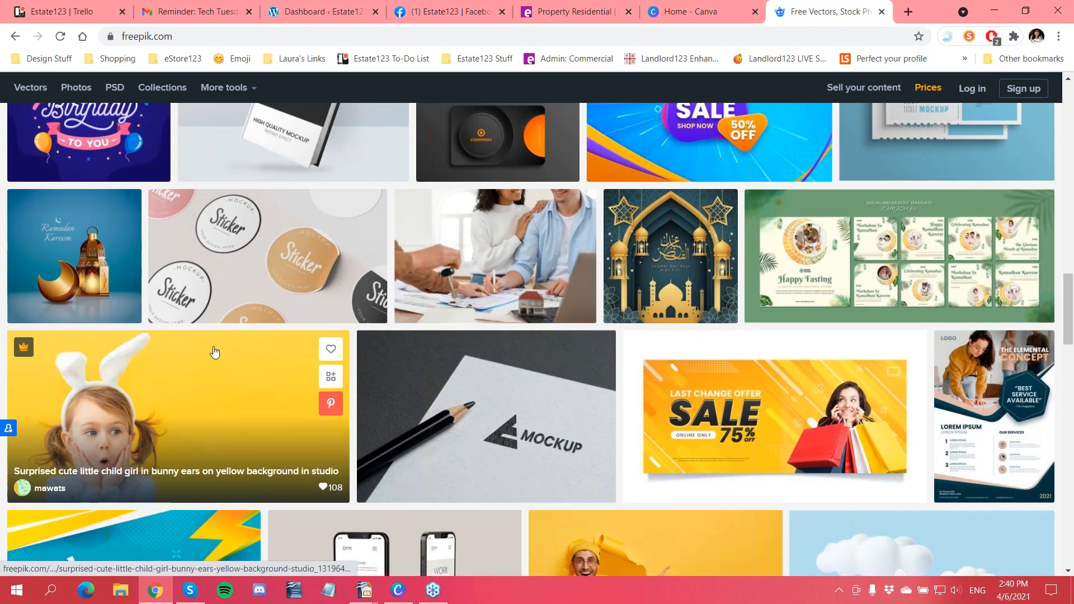
pyautogui.scroll(-2, 212, 352)
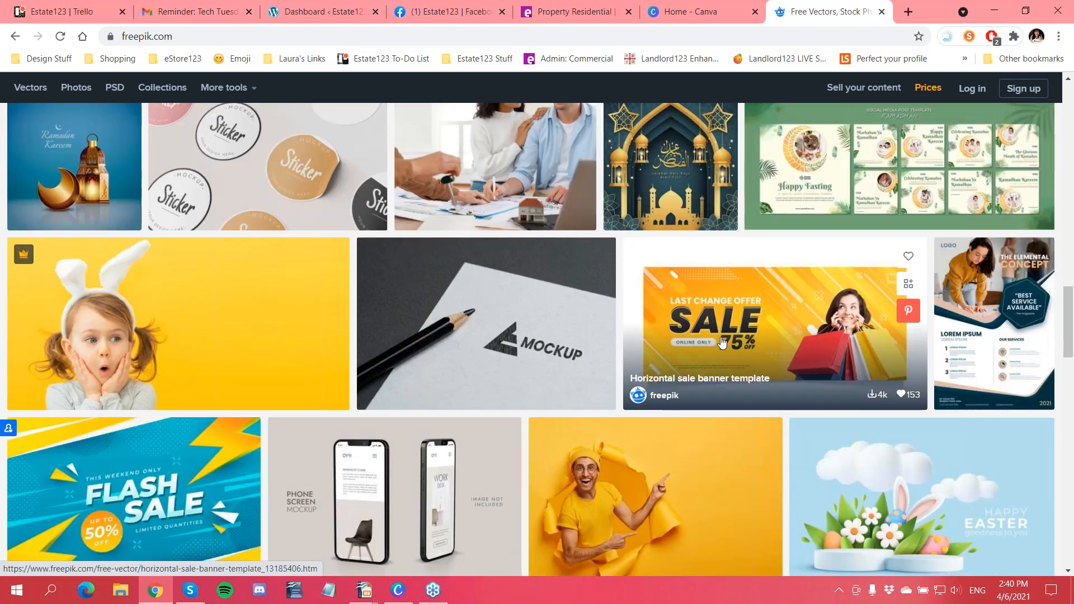
pyautogui.scroll(-2, 560, 347)
pyautogui.scroll(-2, 367, 459)
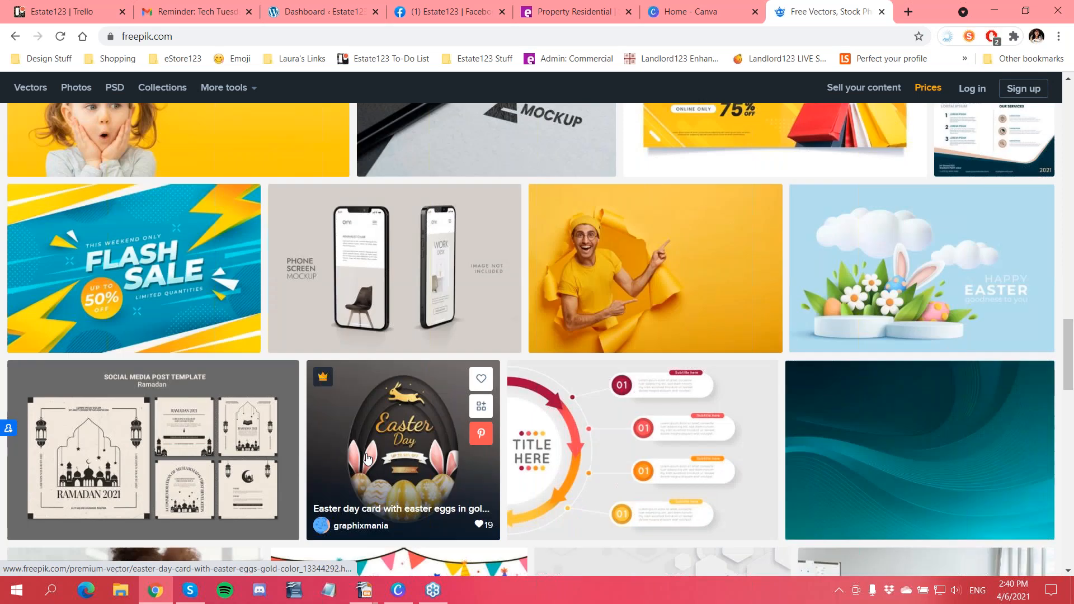
pyautogui.scroll(-1, 367, 459)
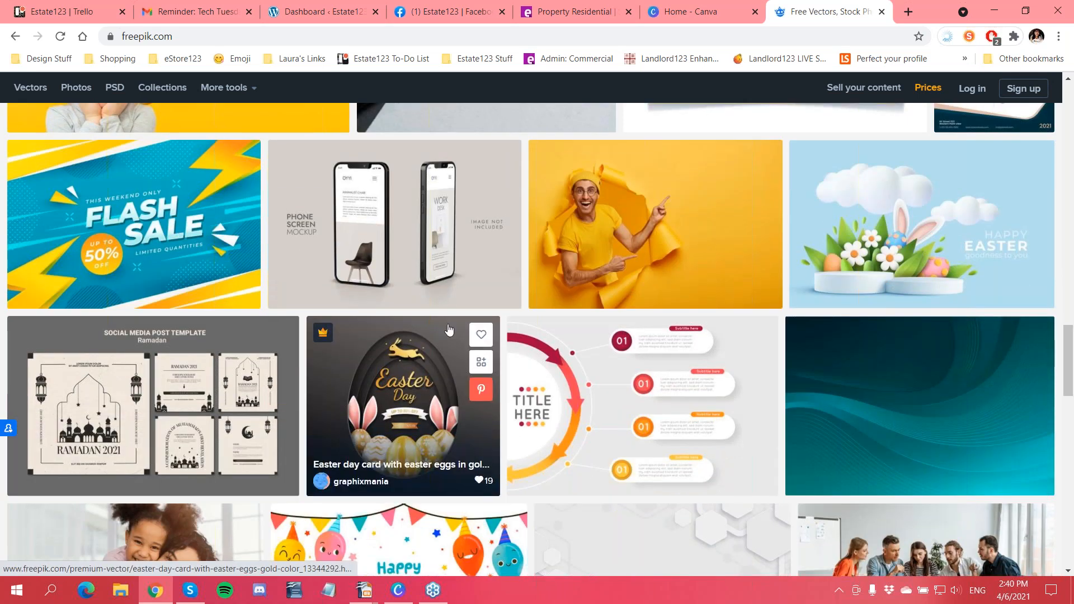
pyautogui.scroll(8, 492, 358)
pyautogui.scroll(8, 492, 359)
pyautogui.scroll(6, 493, 358)
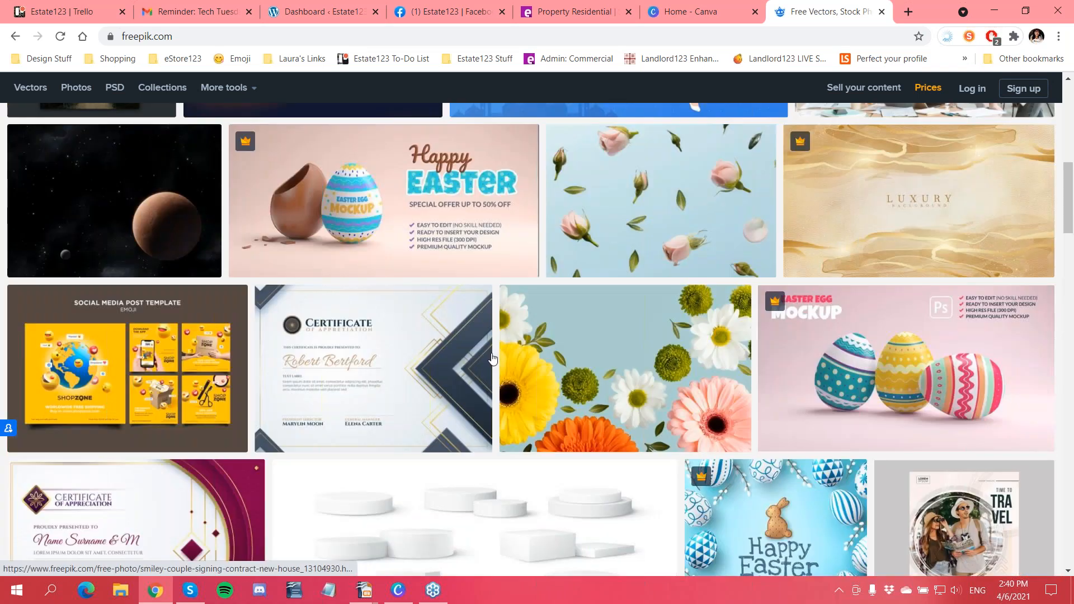
pyautogui.scroll(8, 492, 359)
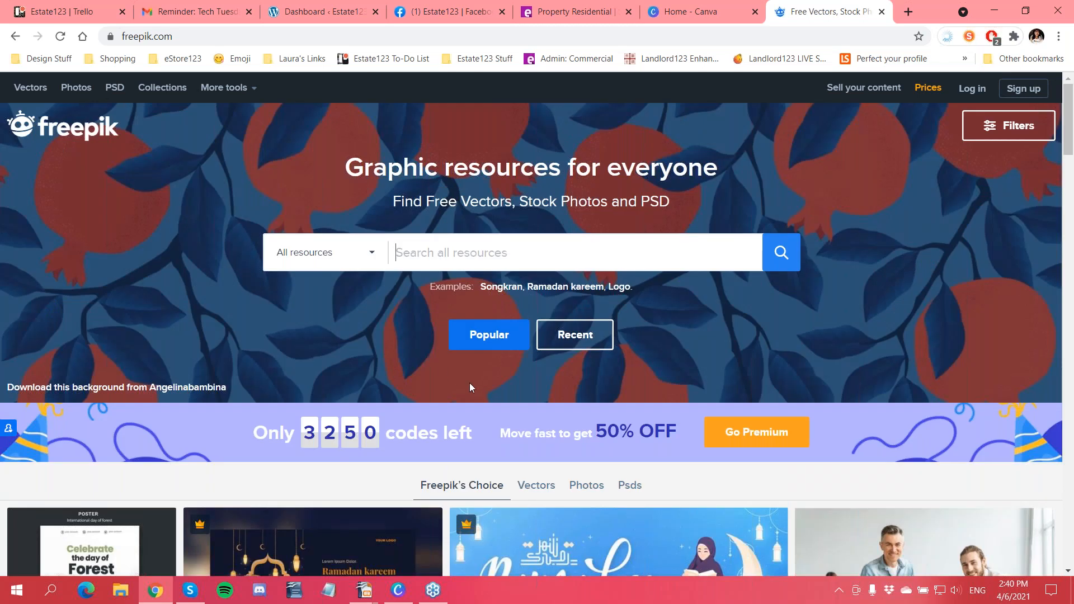
pyautogui.click(706, 12)
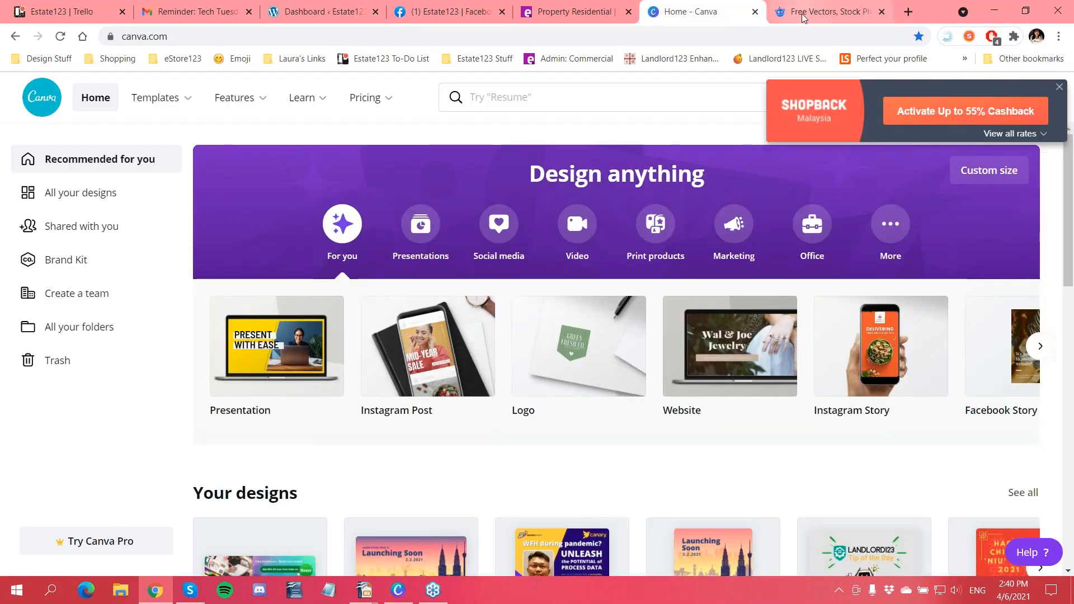
pyautogui.click(802, 17)
pyautogui.click(705, 12)
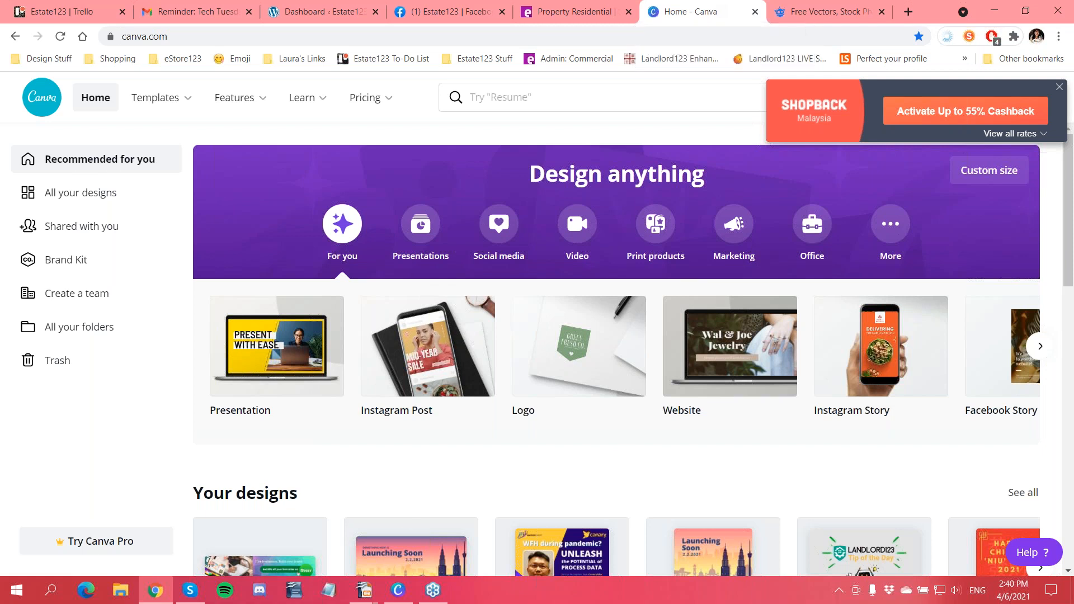
# Switch to the Canva desktop app and create a blank Instagram Post design
pyautogui.click(398, 590)
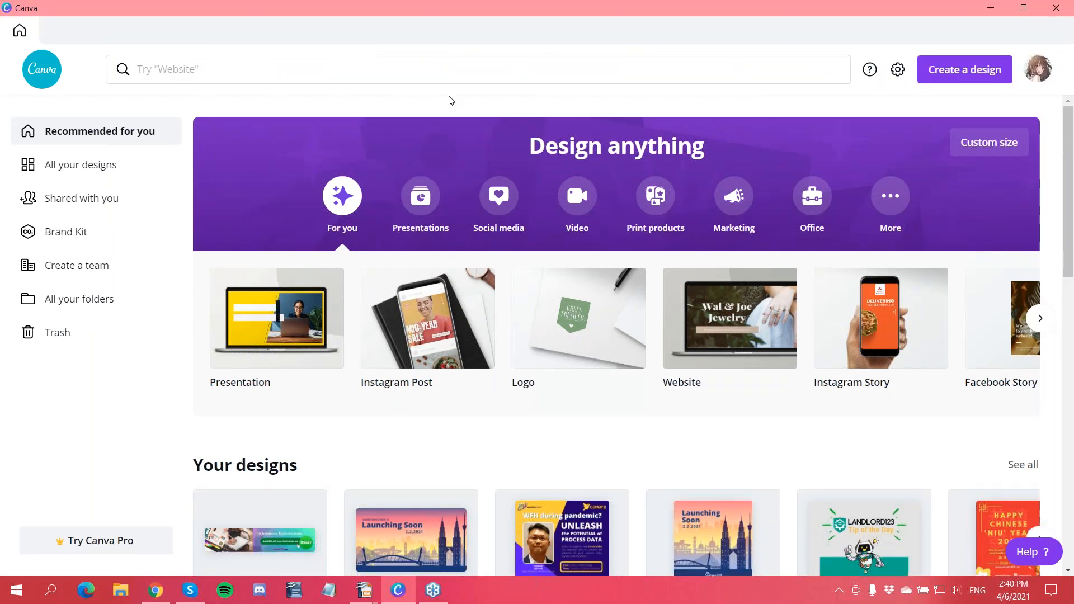
pyautogui.click(155, 590)
pyautogui.click(396, 591)
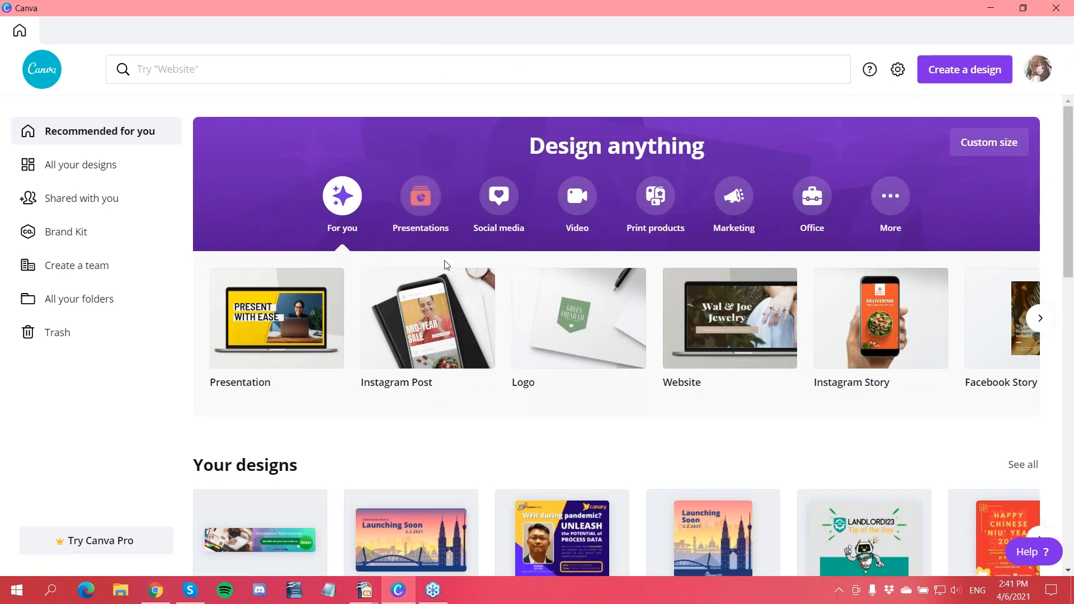
pyautogui.scroll(-2, 471, 301)
pyautogui.scroll(1, 470, 301)
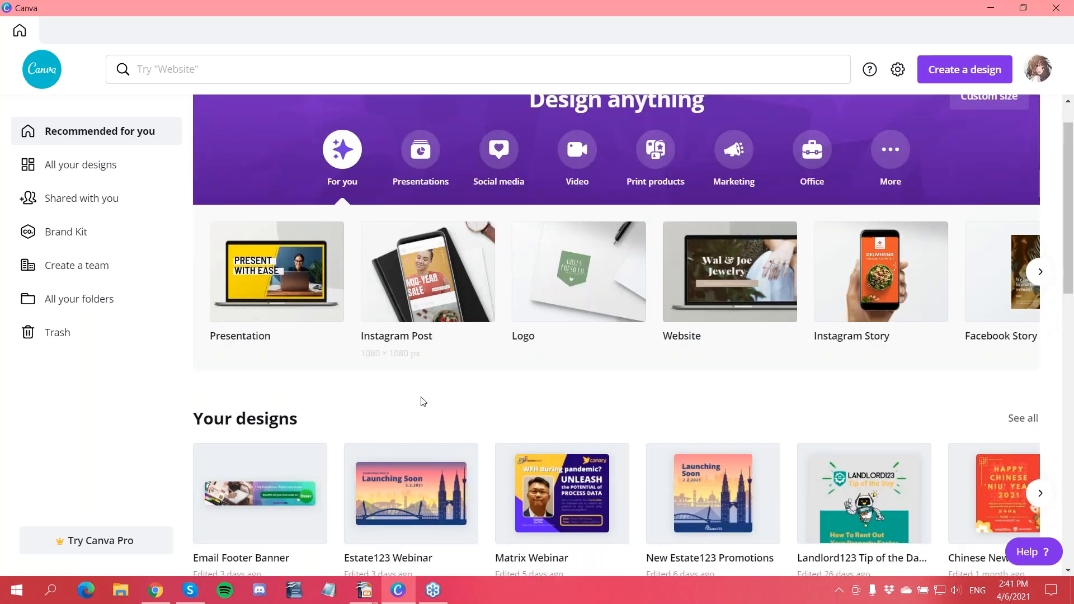
pyautogui.click(473, 333)
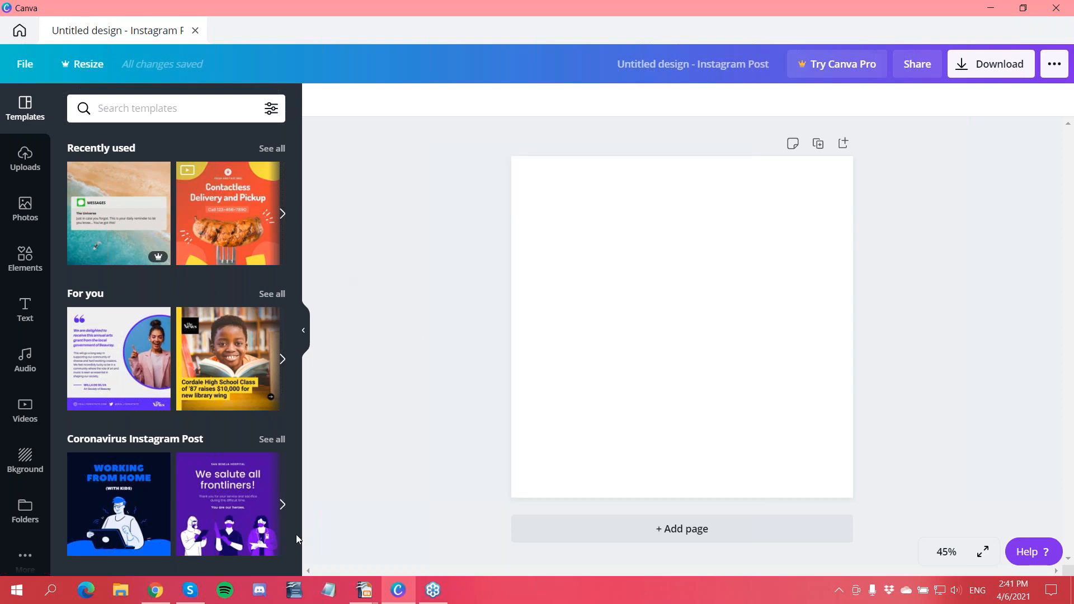
# Switch to the Freepik page in Chrome and search all resources for "property flyers"
pyautogui.moveTo(150, 594)
pyautogui.click(162, 597)
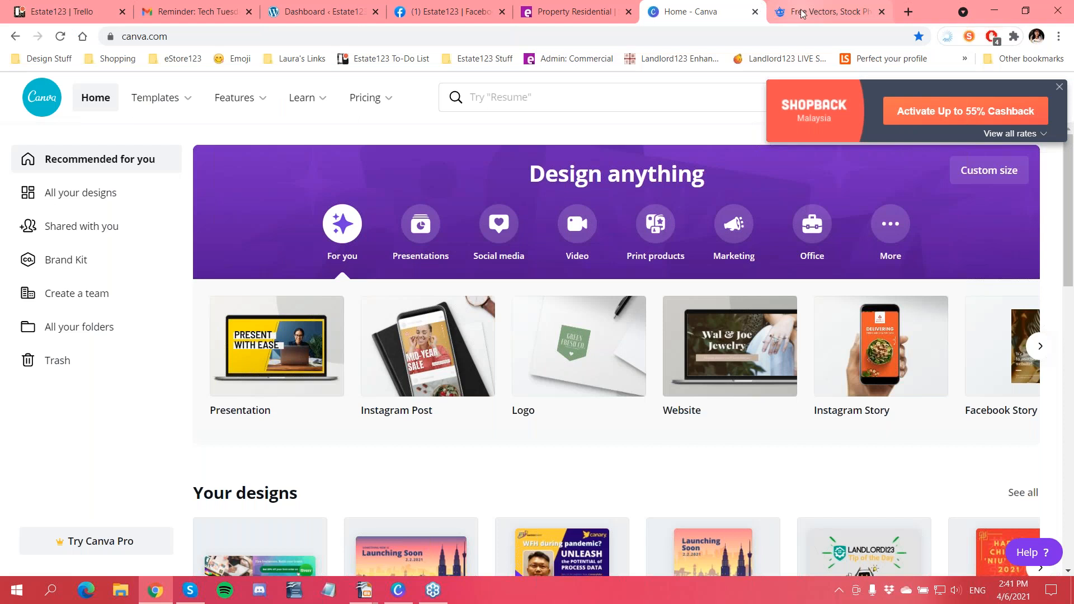
pyautogui.click(803, 13)
pyautogui.click(472, 243)
pyautogui.write('proper')
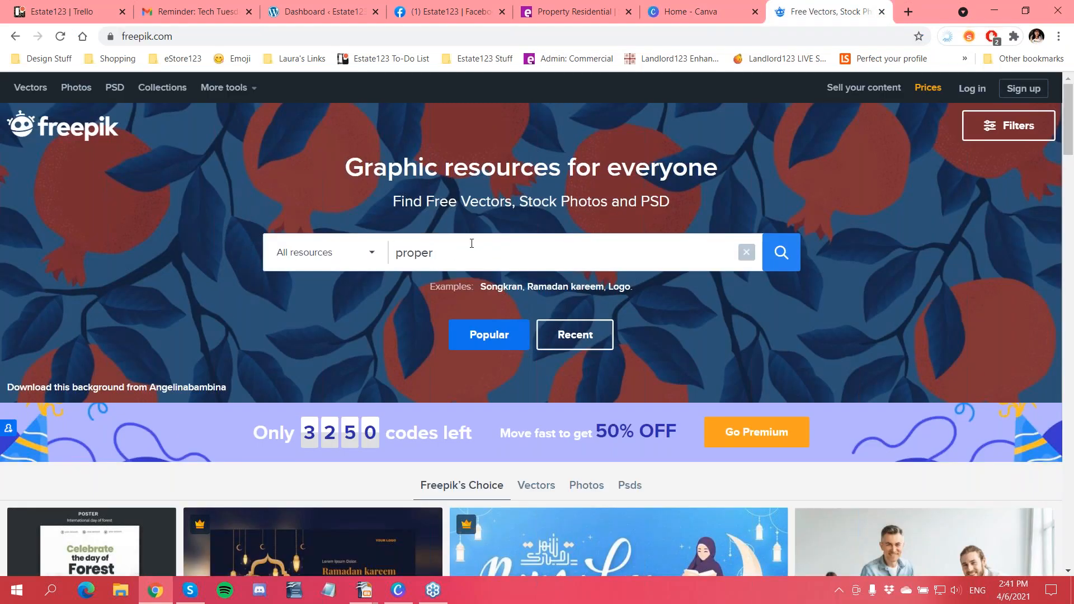
pyautogui.write('ty flyers')
pyautogui.press('Return')
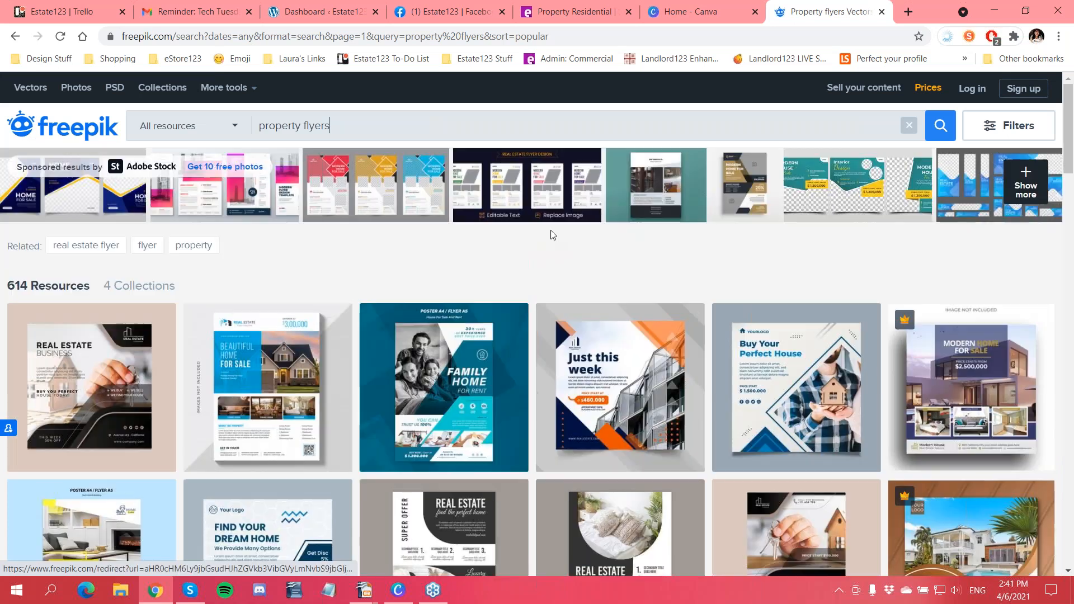
# Browse the "property flyers" search results on Freepik to examine the available real estate flyer layouts
pyautogui.scroll(-1, 533, 268)
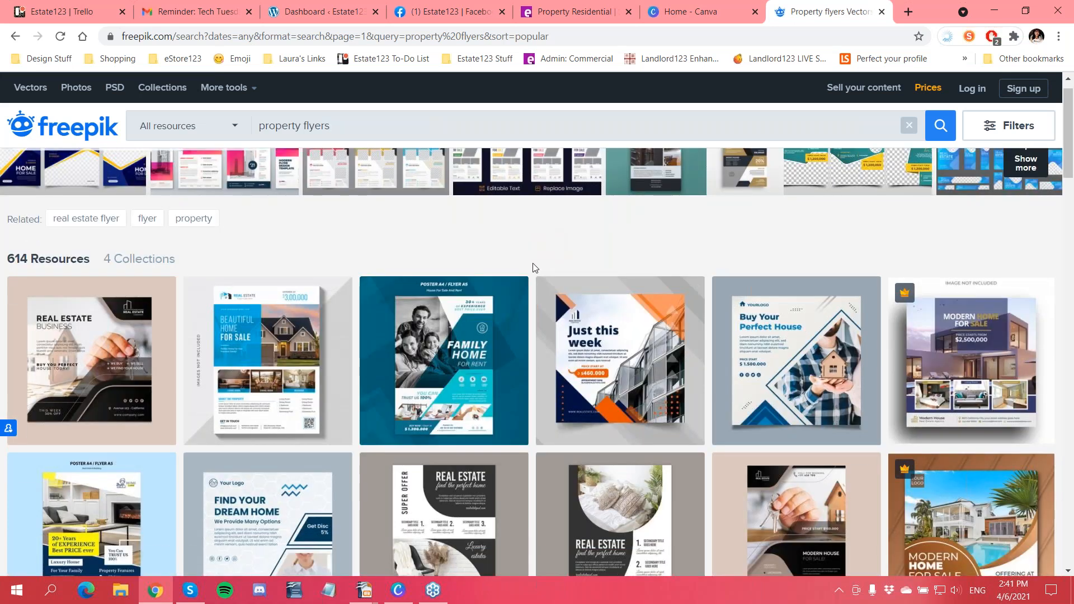
pyautogui.scroll(-6, 533, 268)
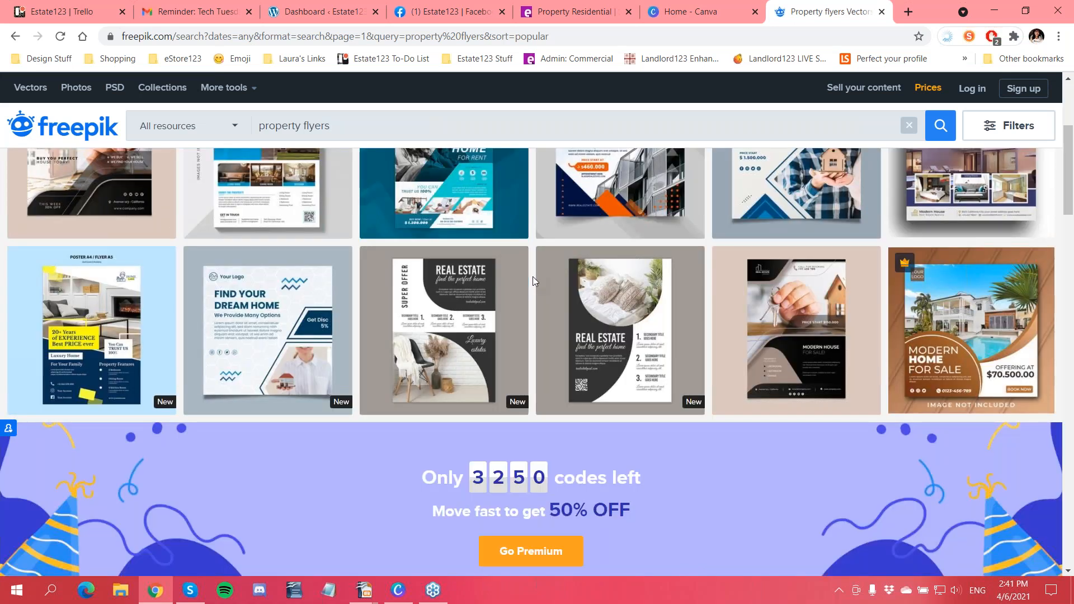
pyautogui.scroll(-2, 360, 240)
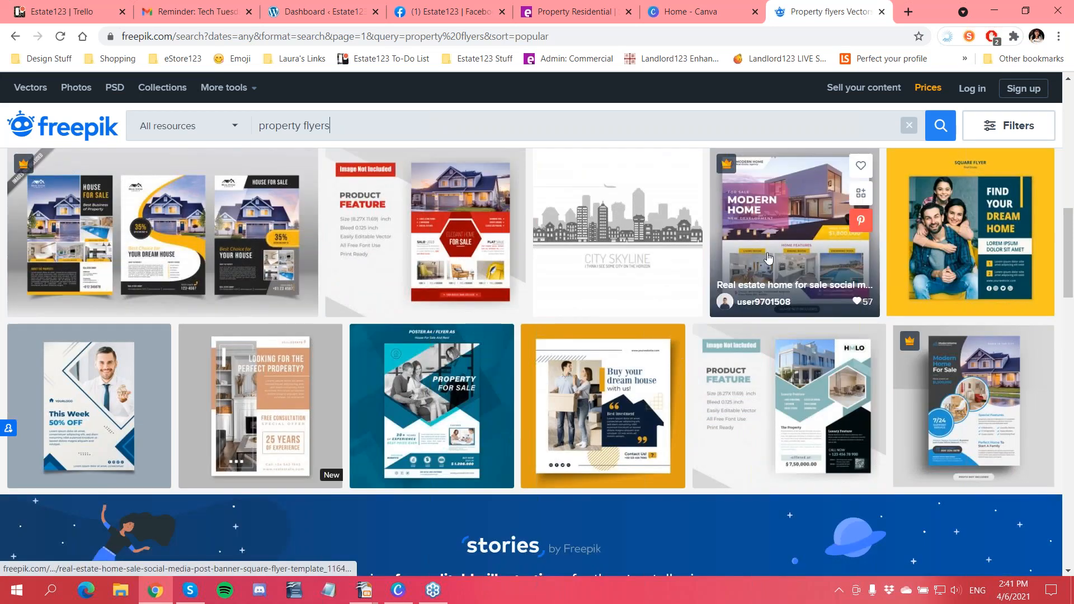
pyautogui.scroll(-2, 425, 358)
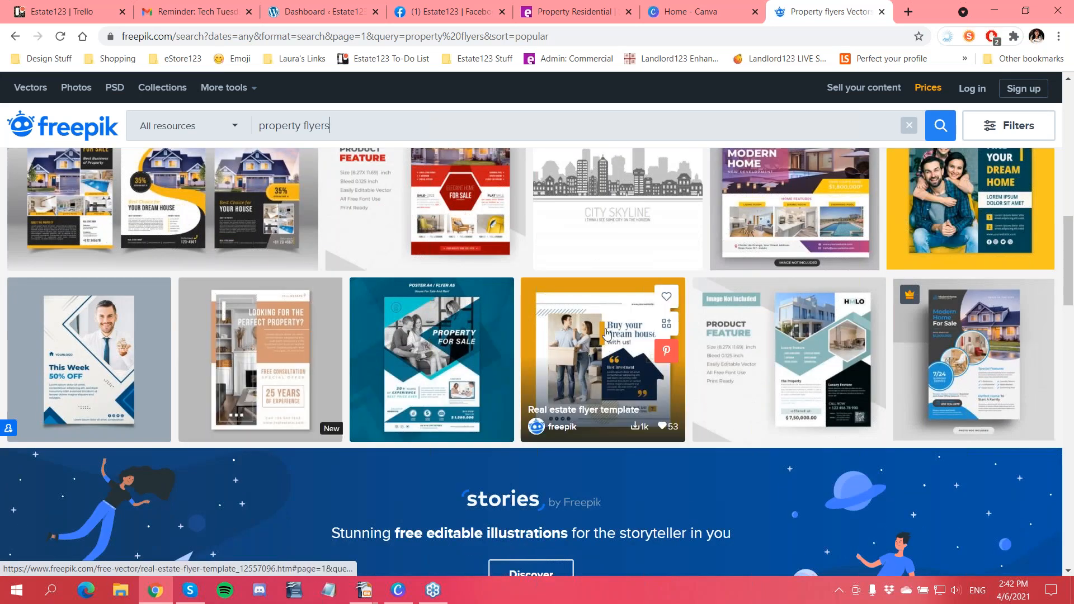
pyautogui.scroll(-6, 607, 347)
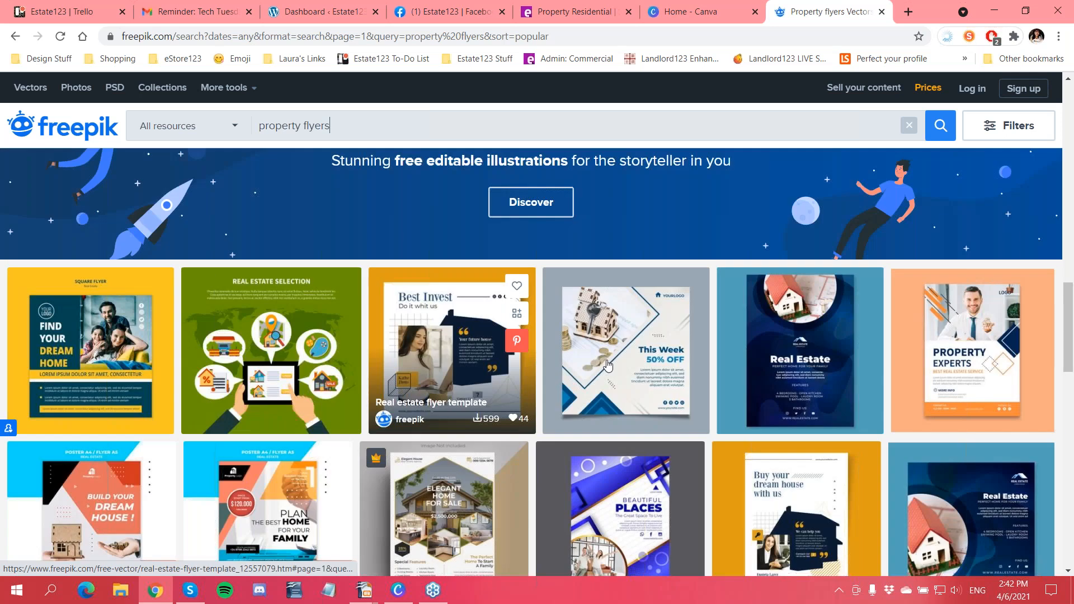
pyautogui.scroll(-2, 608, 366)
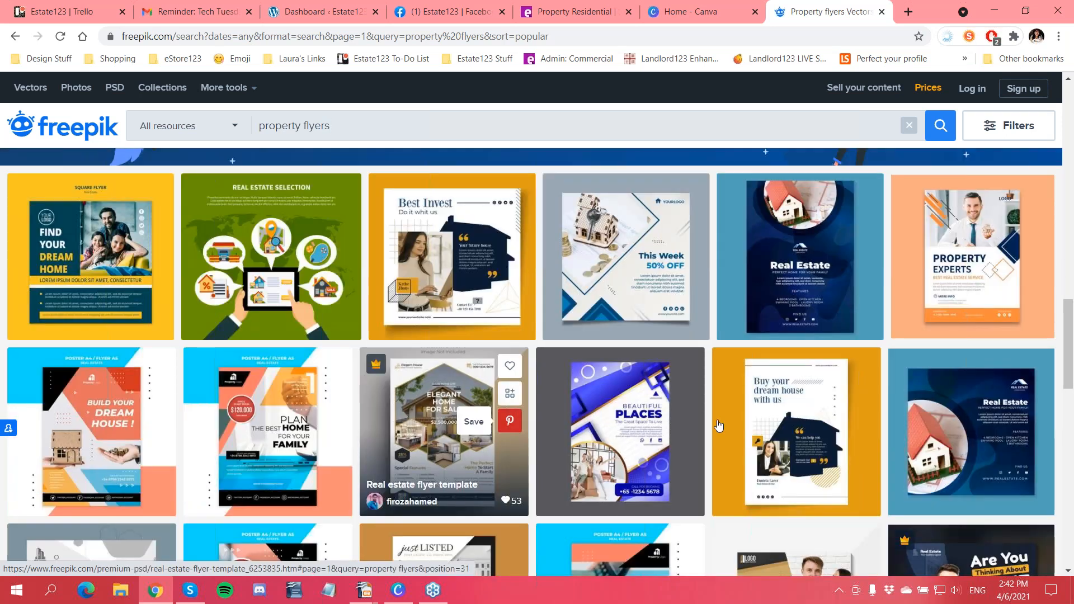
pyautogui.scroll(7, 562, 454)
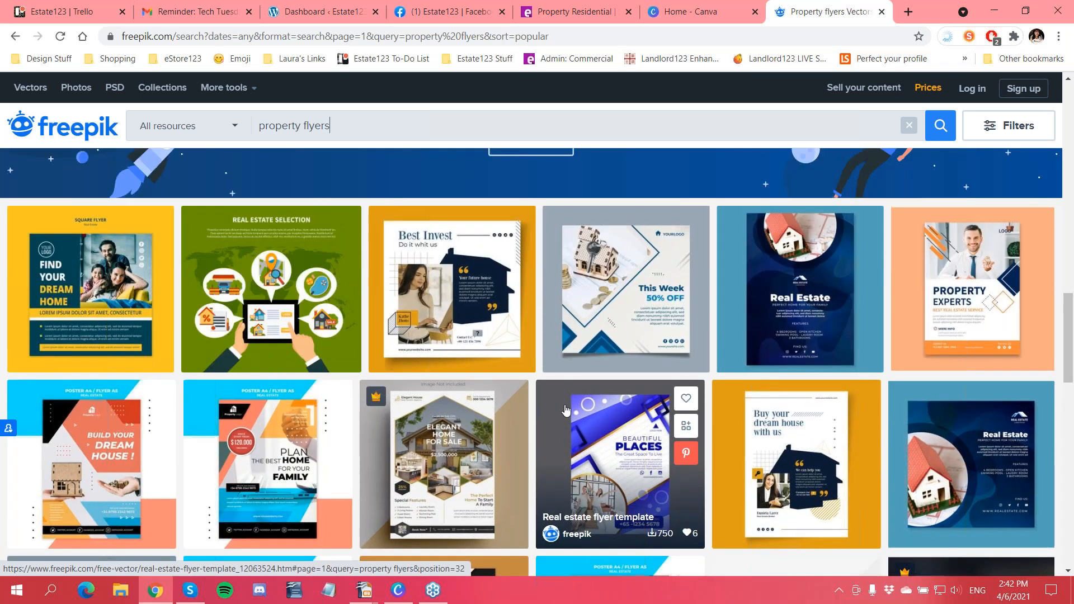
pyautogui.scroll(5, 566, 410)
pyautogui.scroll(4, 565, 411)
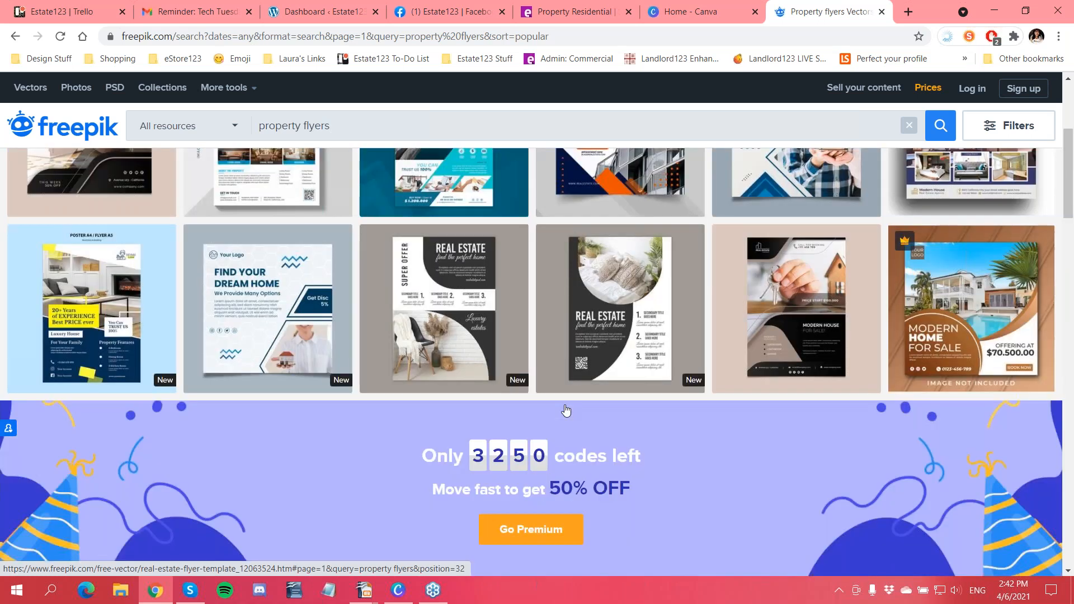
pyautogui.scroll(5, 566, 410)
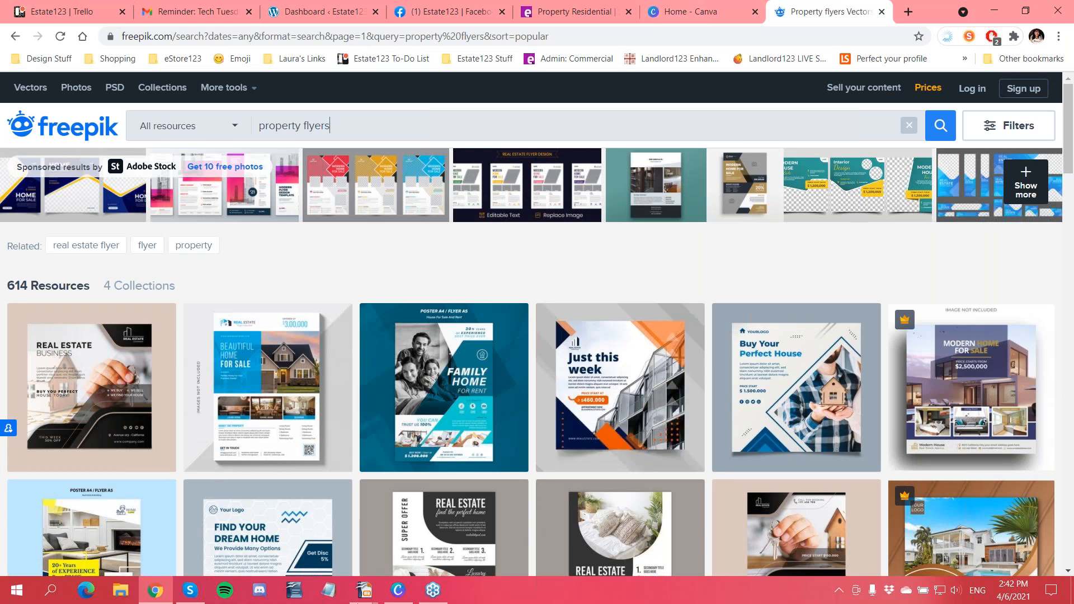
pyautogui.click(397, 590)
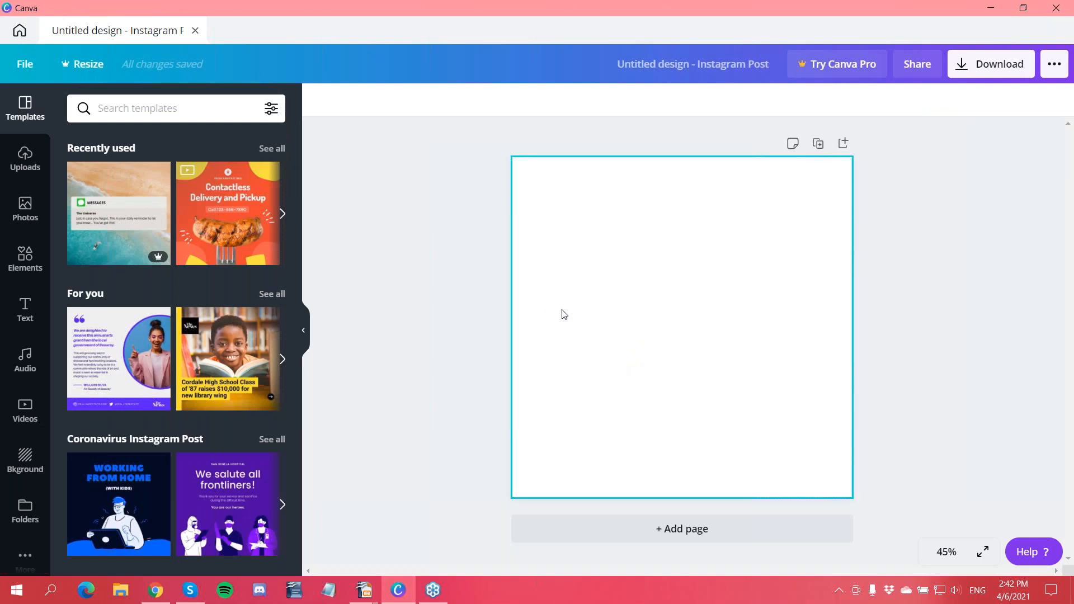
pyautogui.click(156, 594)
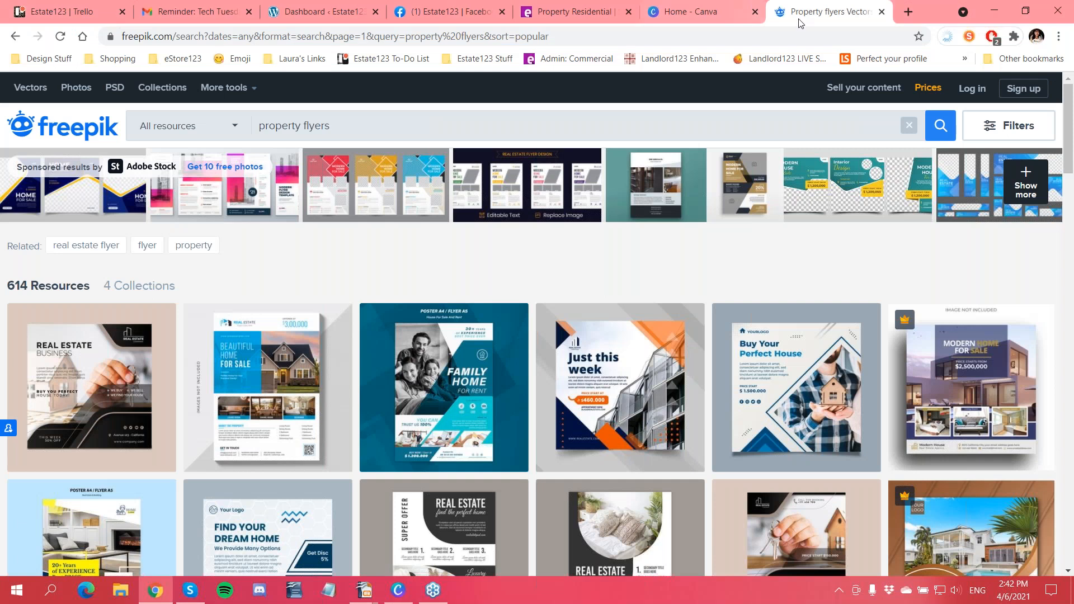
pyautogui.click(726, 12)
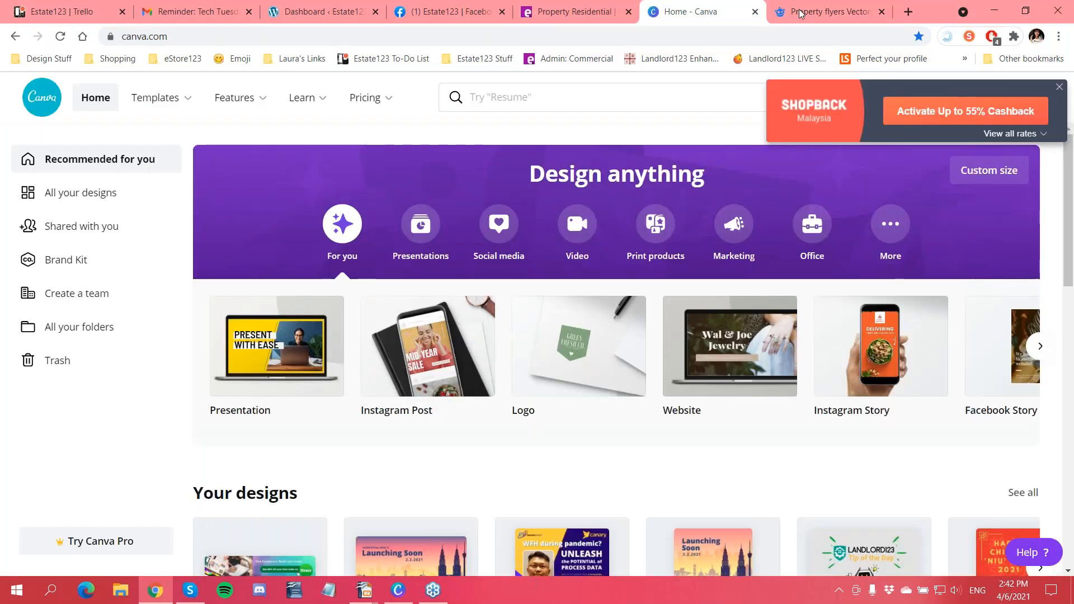
pyautogui.click(787, 11)
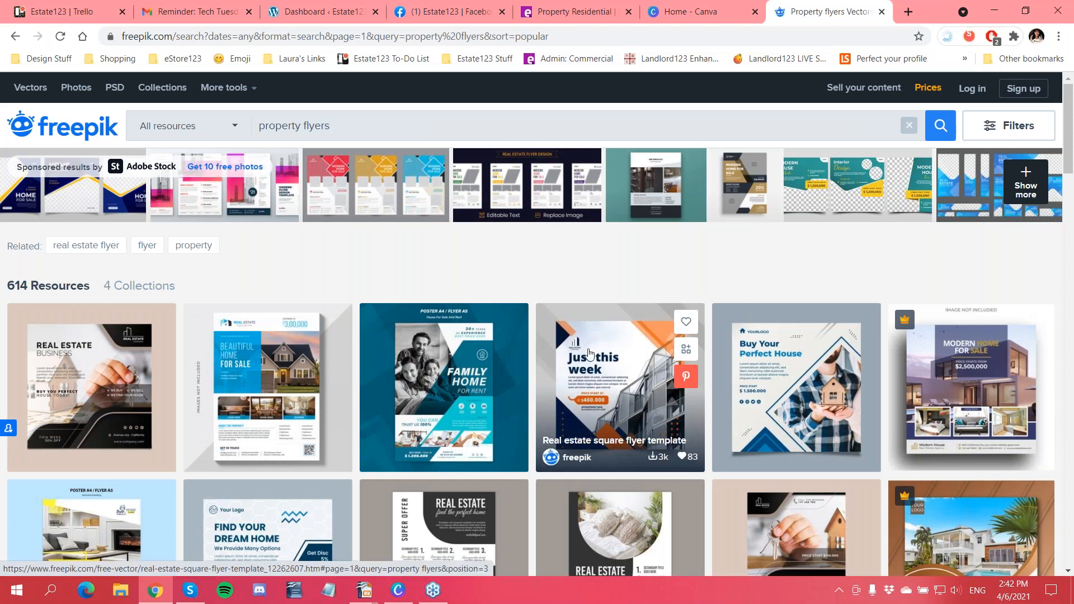
# Switch to the Canva desktop app and upload e2.jpg from the Estate123 Canva Demo folder to the design's media
pyautogui.click(409, 597)
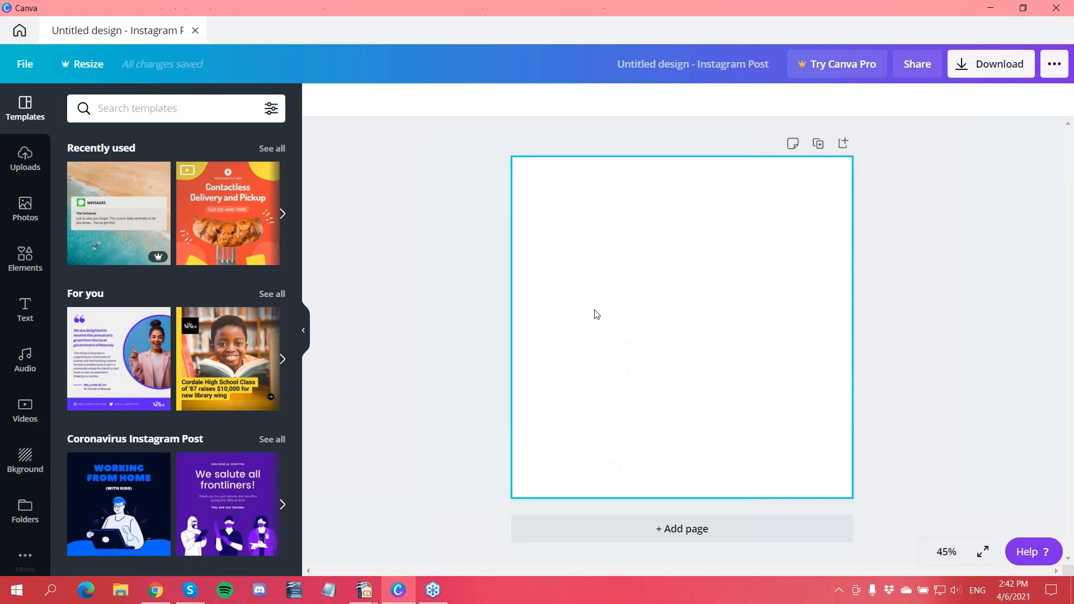
pyautogui.click(26, 163)
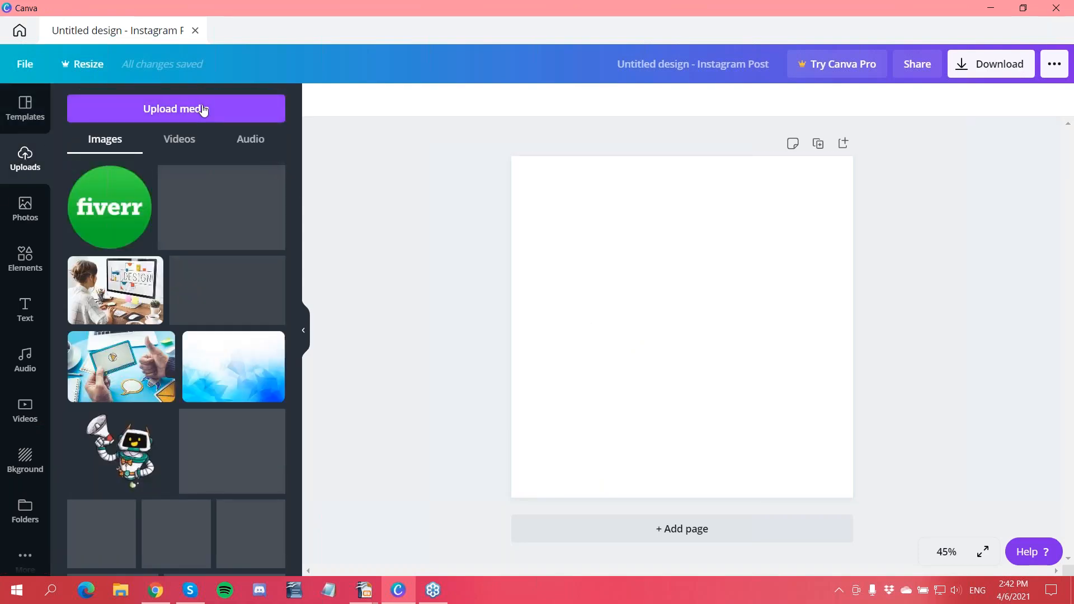
pyautogui.click(176, 108)
pyautogui.click(465, 261)
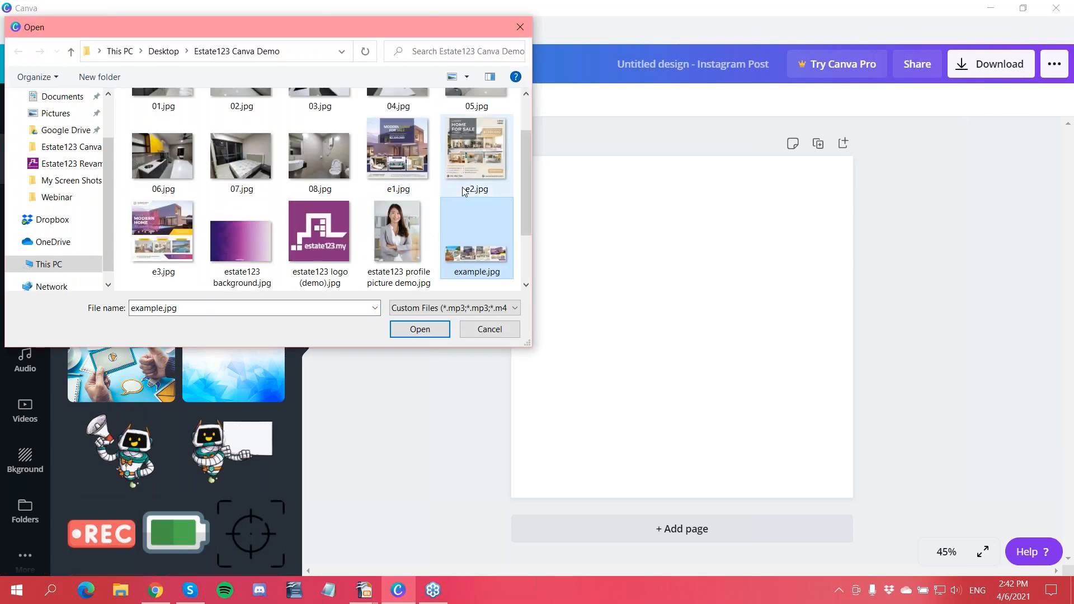
pyautogui.click(471, 156)
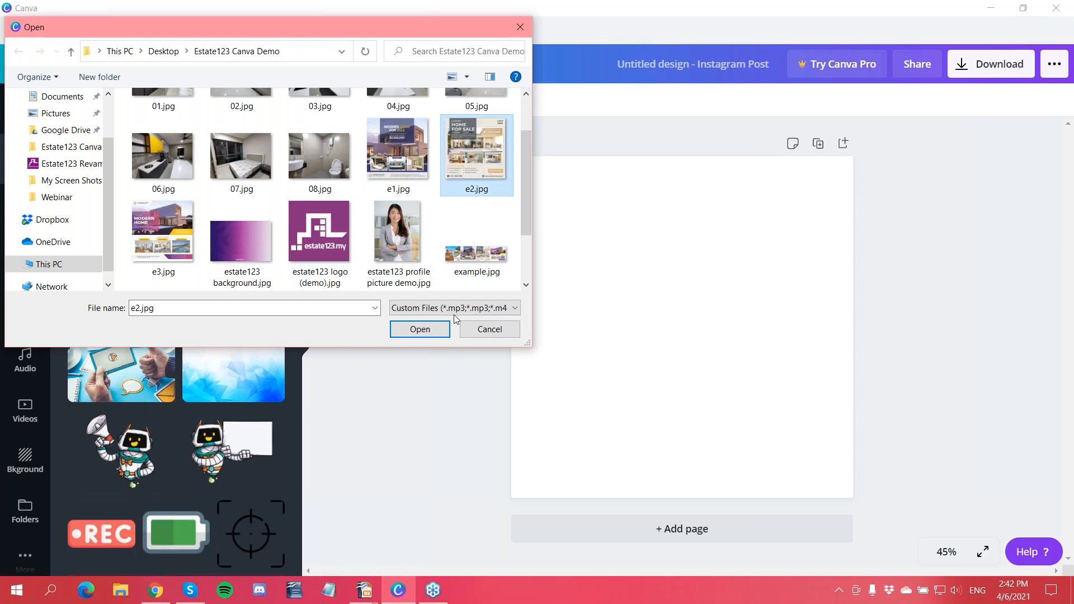
pyautogui.click(427, 328)
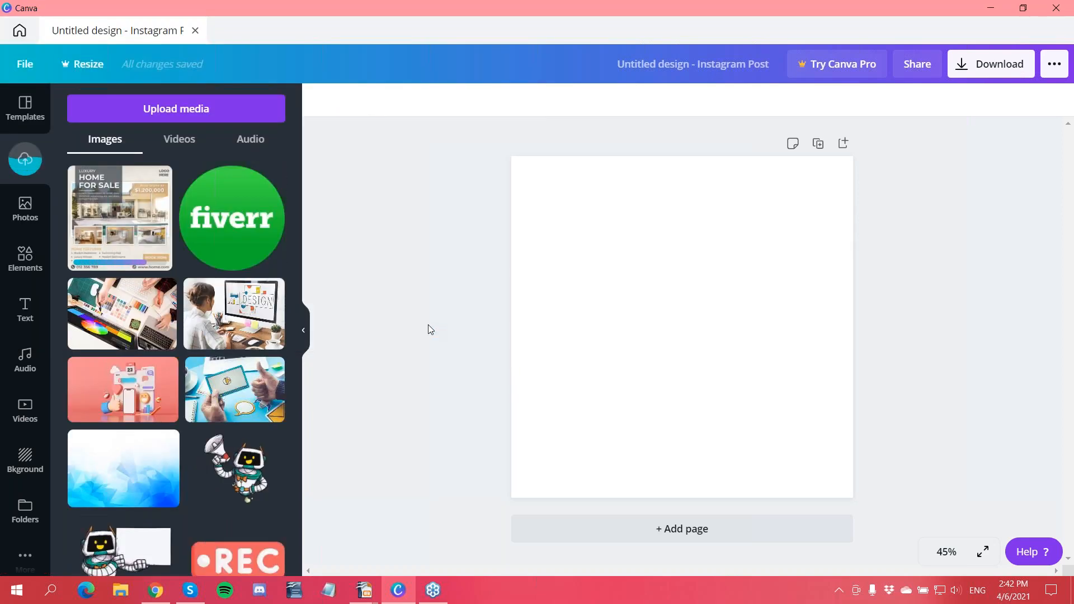
# Place the uploaded home-for-sale flyer at the page's top-left corner and enlarge it to about 1,071 × 1,080 to fill the page
pyautogui.click(138, 215)
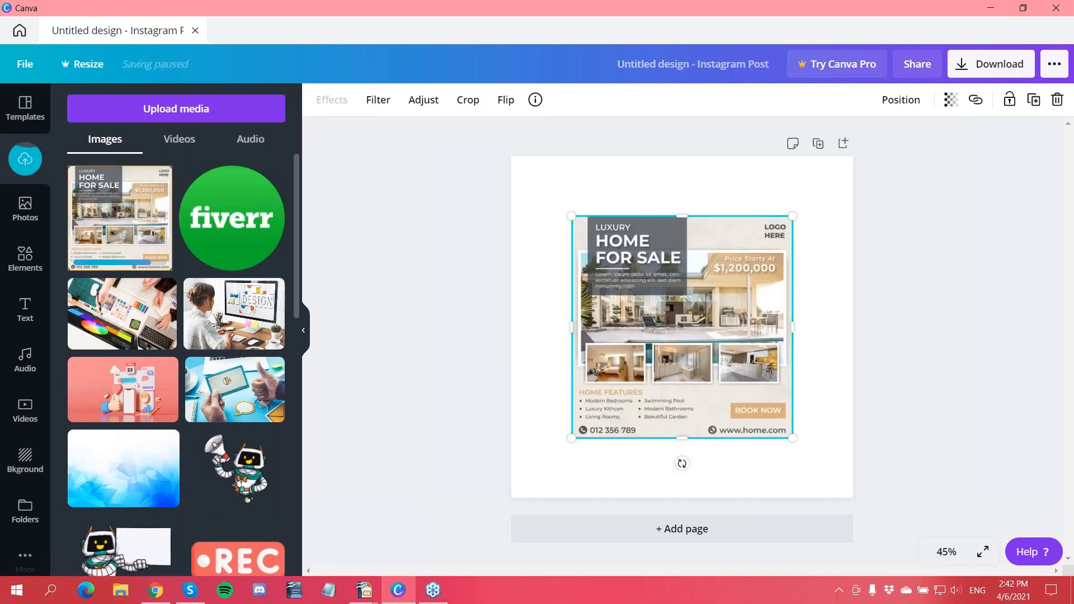
pyautogui.moveTo(666, 264); pyautogui.dragTo(606, 202)
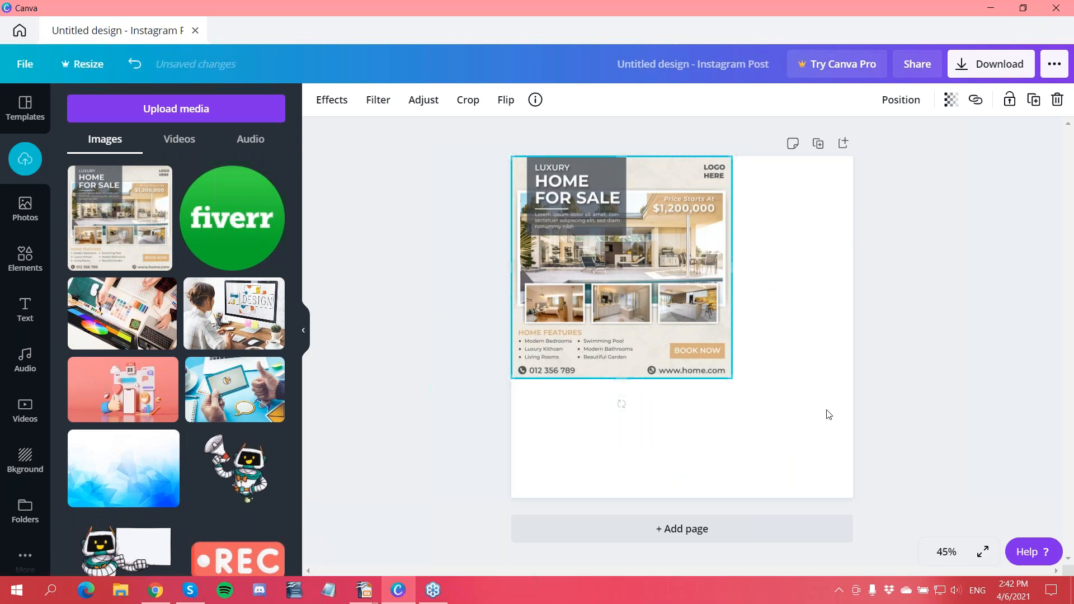
pyautogui.moveTo(731, 378); pyautogui.dragTo(843, 508)
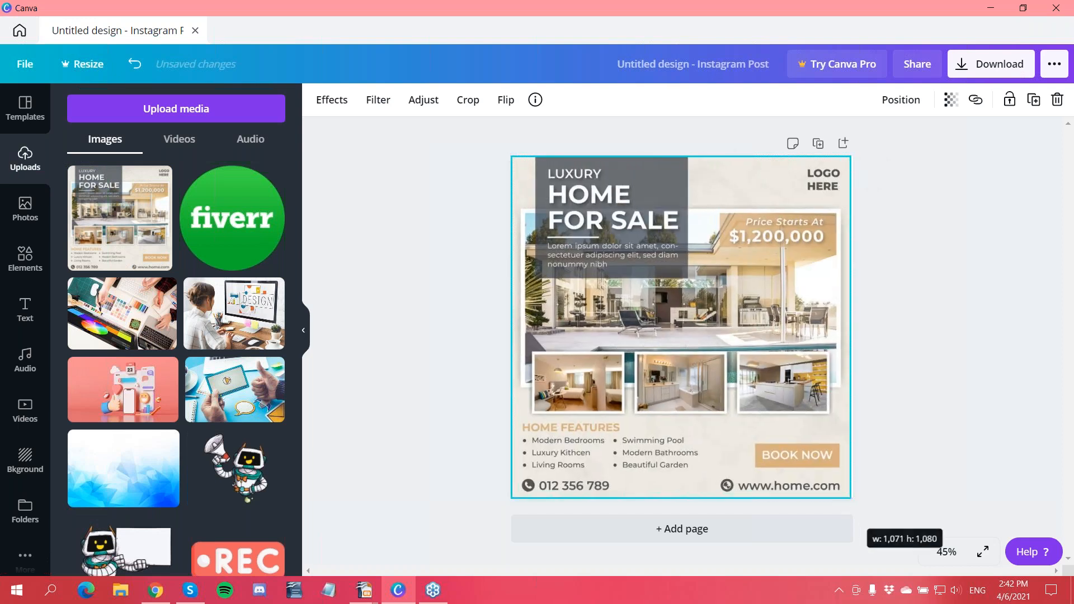
pyautogui.click(888, 501)
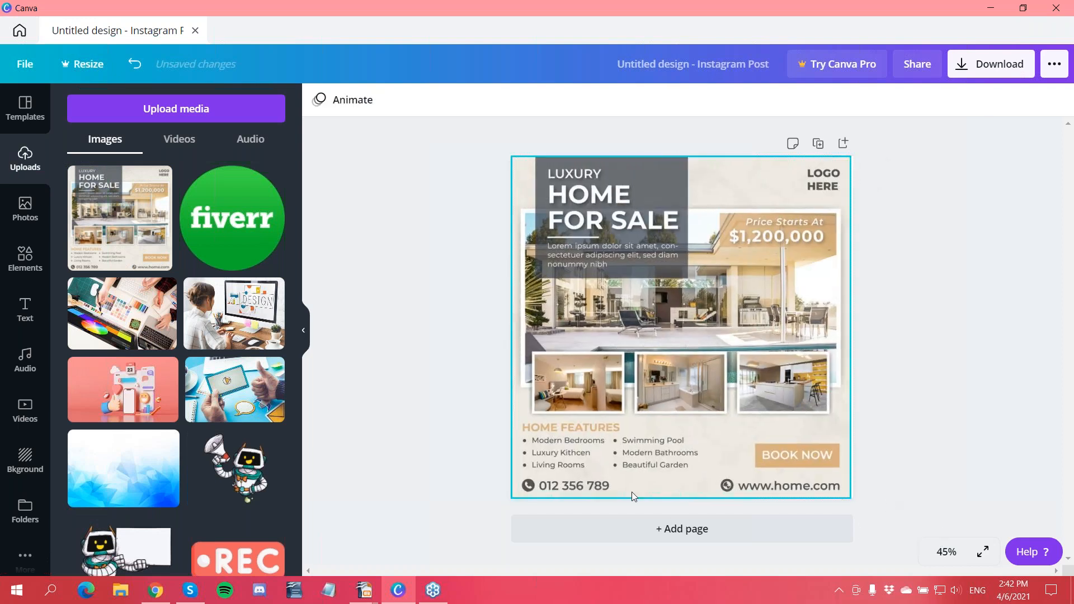
# Add a blank second page below the reference flyer page
pyautogui.click(647, 529)
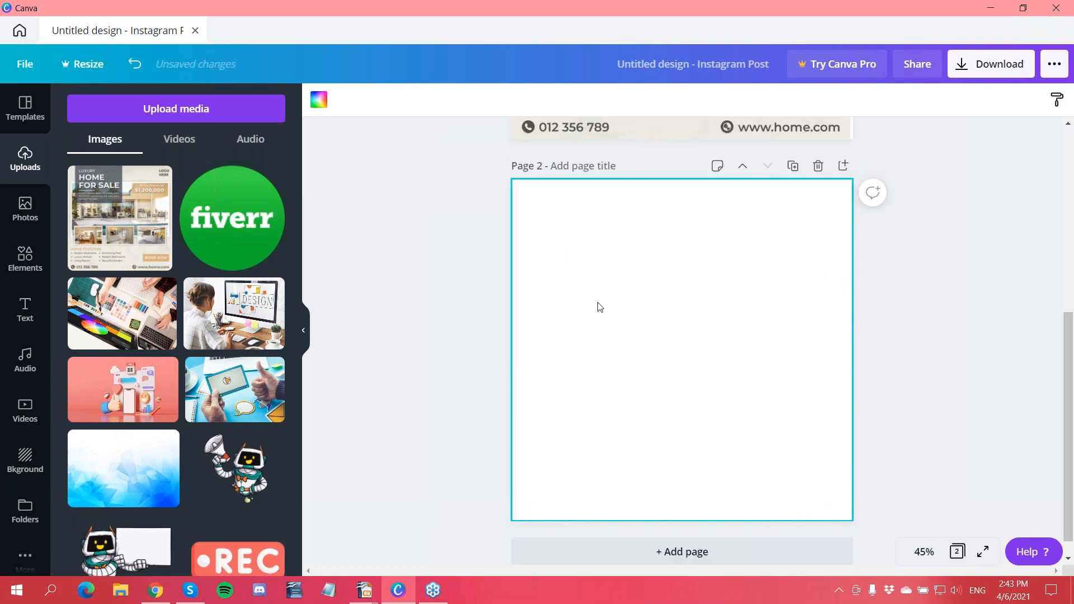
pyautogui.scroll(5, 598, 307)
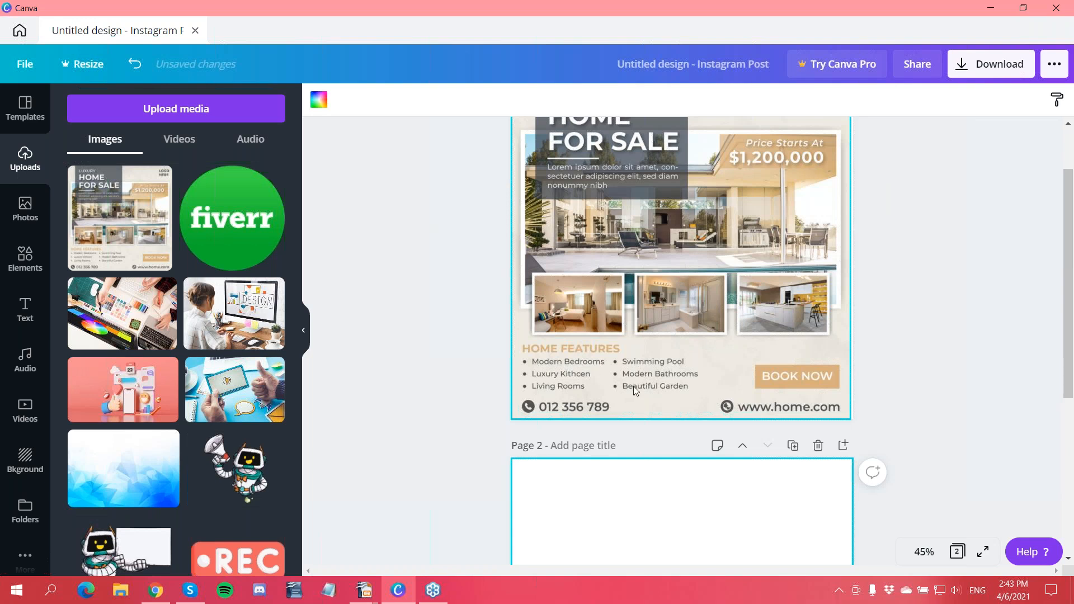
pyautogui.scroll(-3, 618, 473)
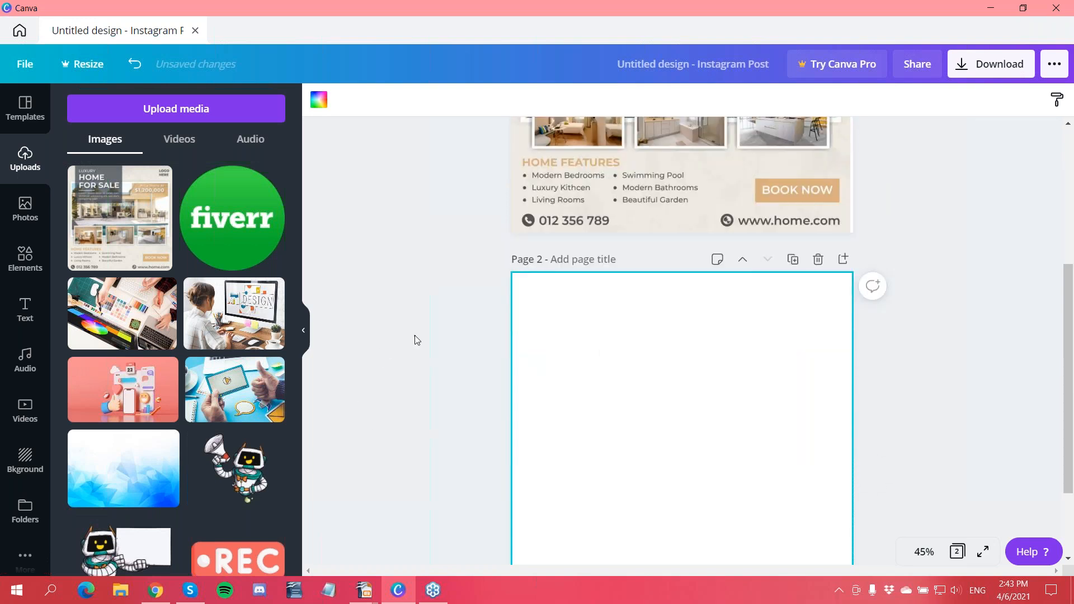
pyautogui.scroll(5, 426, 340)
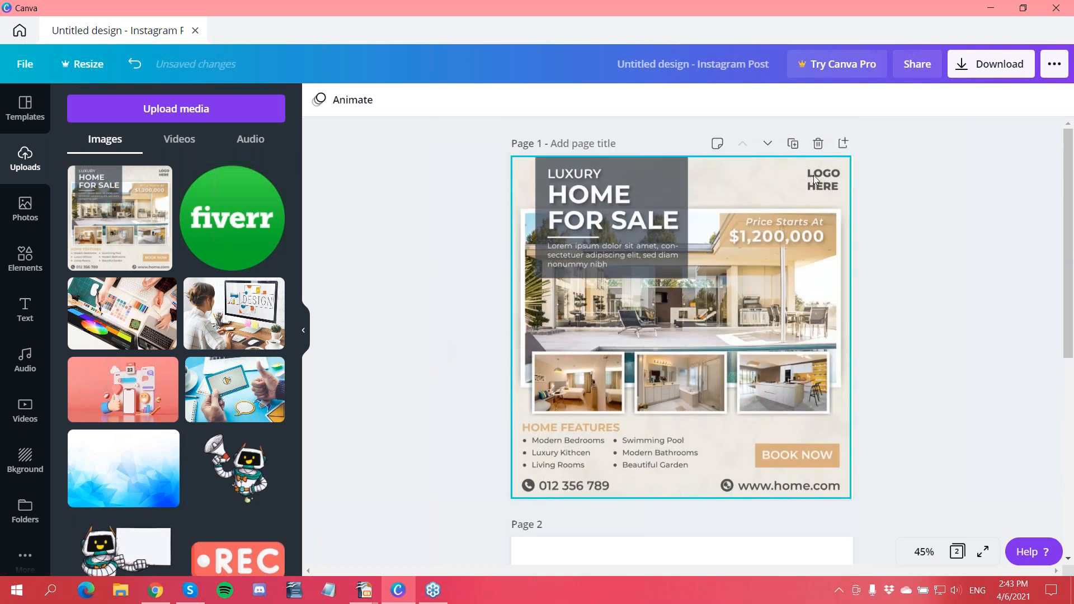
pyautogui.scroll(-7, 629, 377)
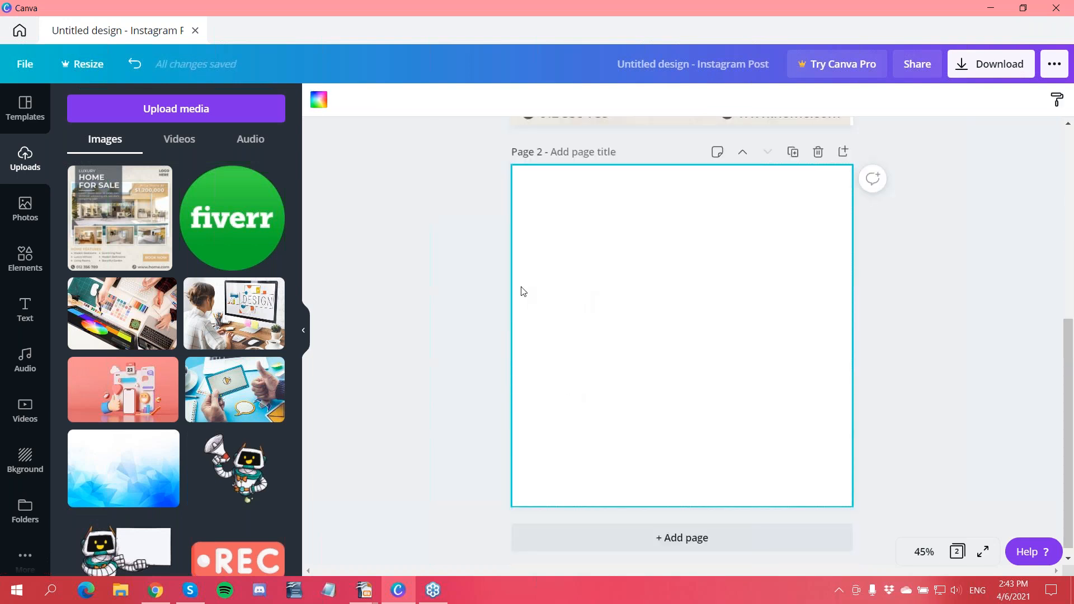
# Apply the free beige-grey textured background to page 2, similar to the reference flyer's backdrop
pyautogui.click(25, 462)
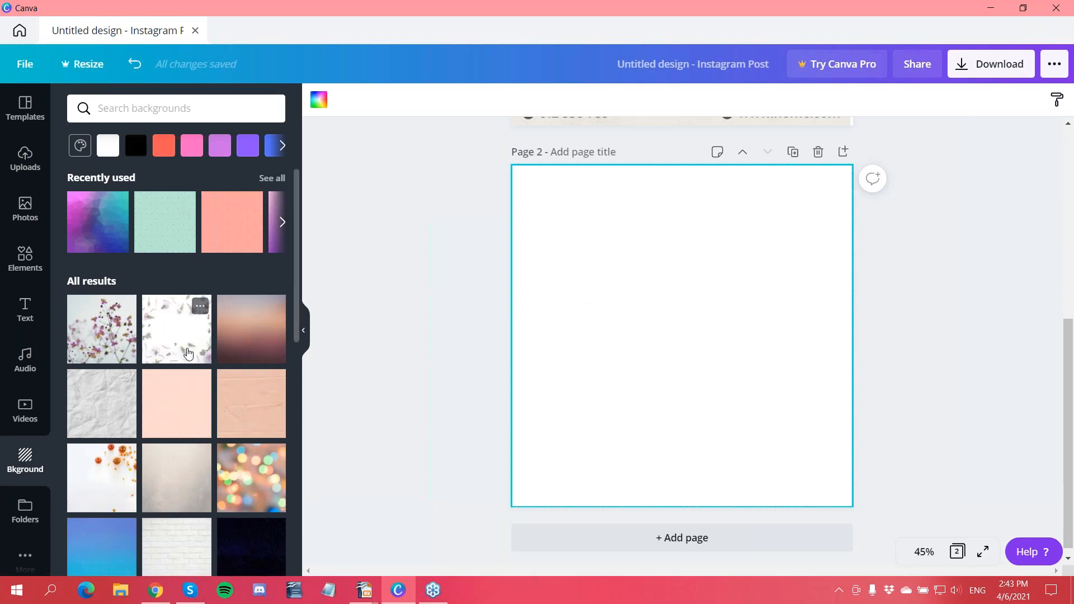
pyautogui.scroll(-3, 180, 428)
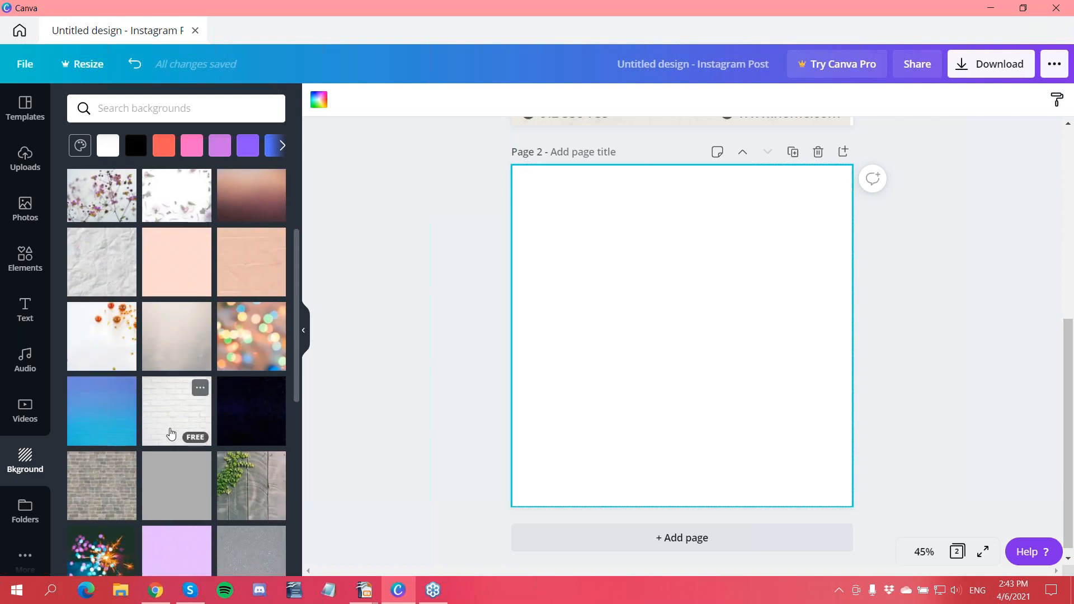
pyautogui.scroll(-3, 184, 437)
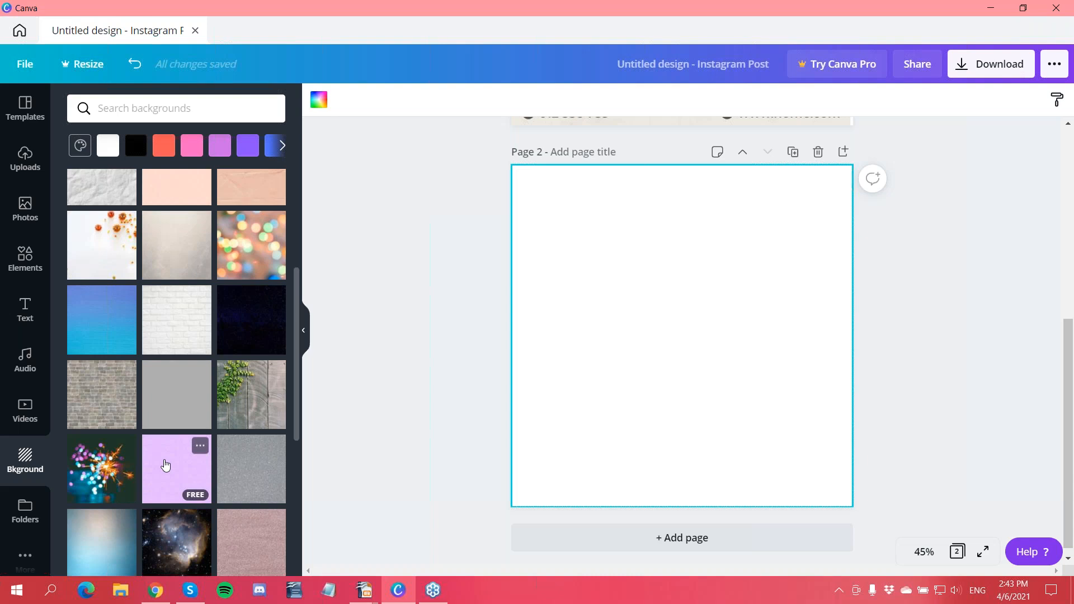
pyautogui.scroll(1, 165, 465)
pyautogui.moveTo(164, 293); pyautogui.dragTo(518, 363)
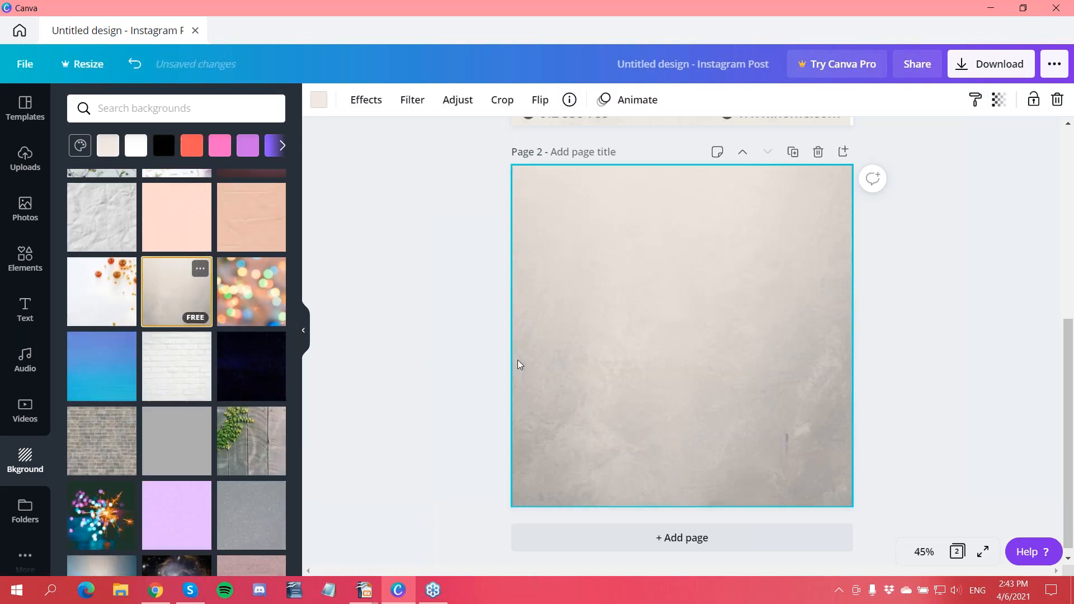
pyautogui.click(418, 357)
# Upload estate123 logo (demo).jpg from the Estate123 Canva Demo folder to the design's media
pyautogui.scroll(5, 418, 357)
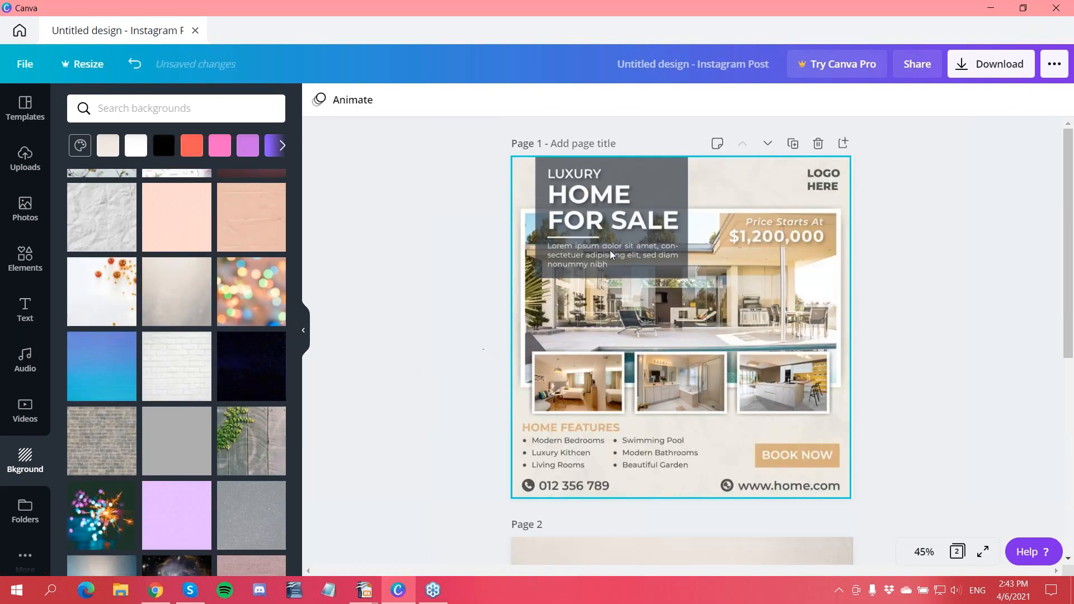
pyautogui.scroll(-3, 446, 355)
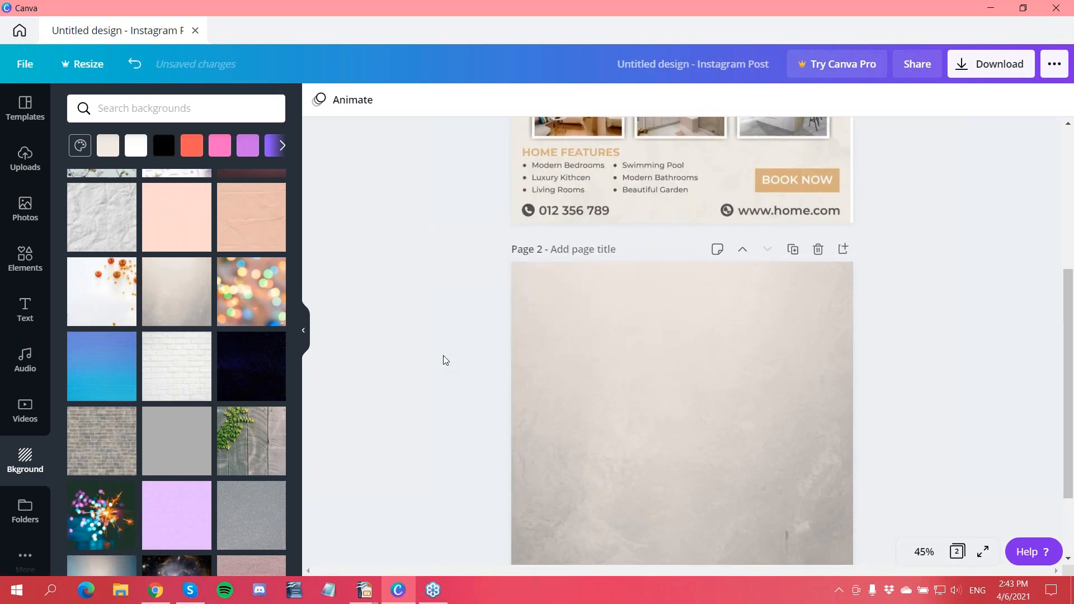
pyautogui.scroll(3, 446, 360)
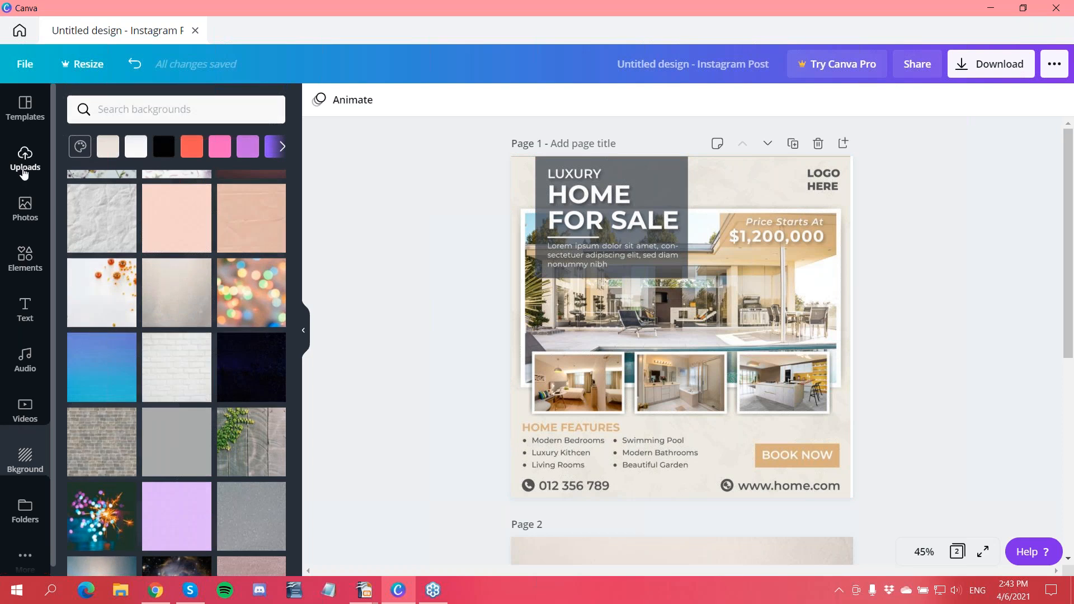
pyautogui.click(25, 161)
pyautogui.click(179, 107)
pyautogui.scroll(-3, 529, 199)
pyautogui.scroll(-2, 528, 199)
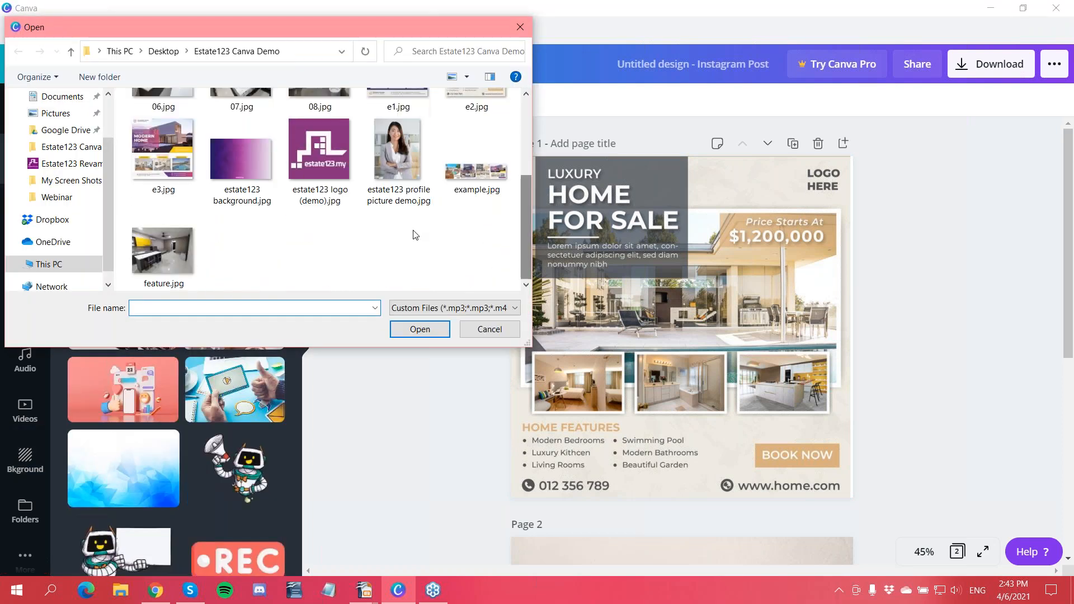
pyautogui.click(338, 163)
pyautogui.click(419, 329)
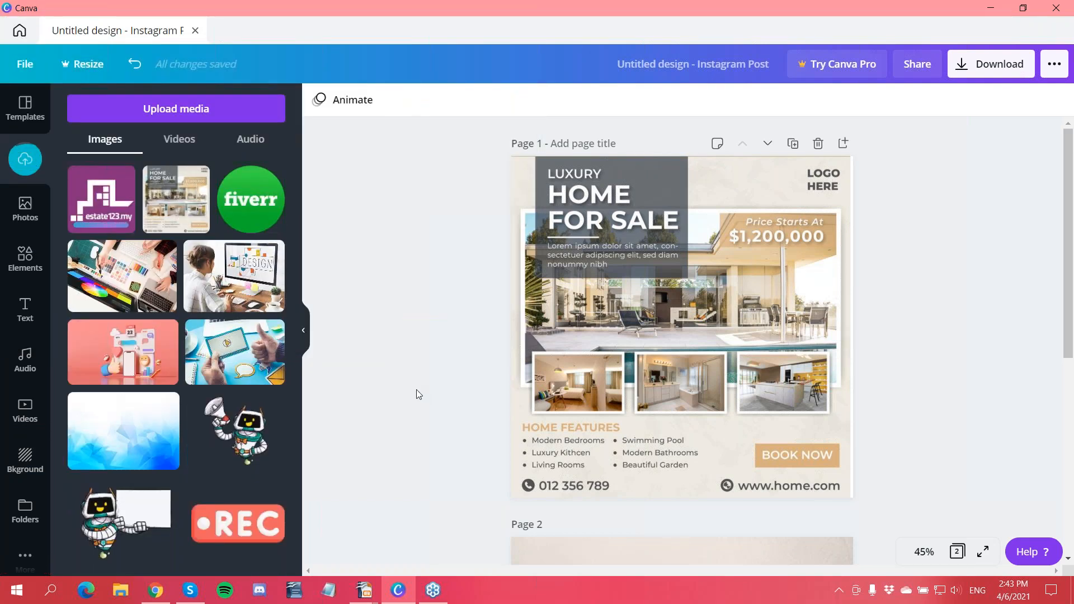
# Place the uploaded estate123 logo at a small size in page 2's top-right corner, like the reference flyer's logo
pyautogui.scroll(-2, 418, 385)
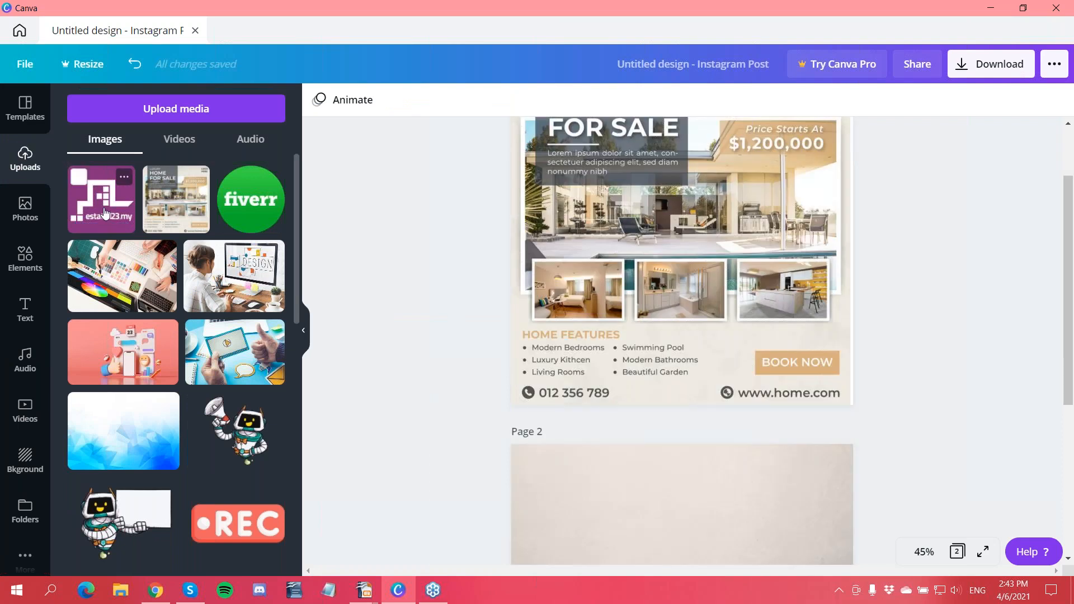
pyautogui.click(104, 212)
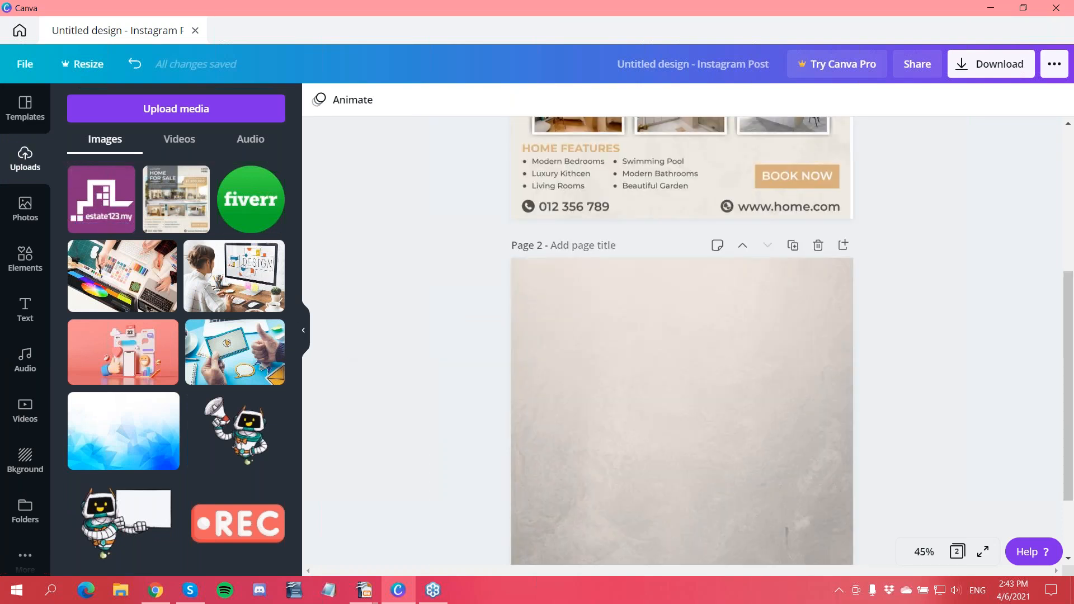
pyautogui.moveTo(763, 510); pyautogui.dragTo(835, 292)
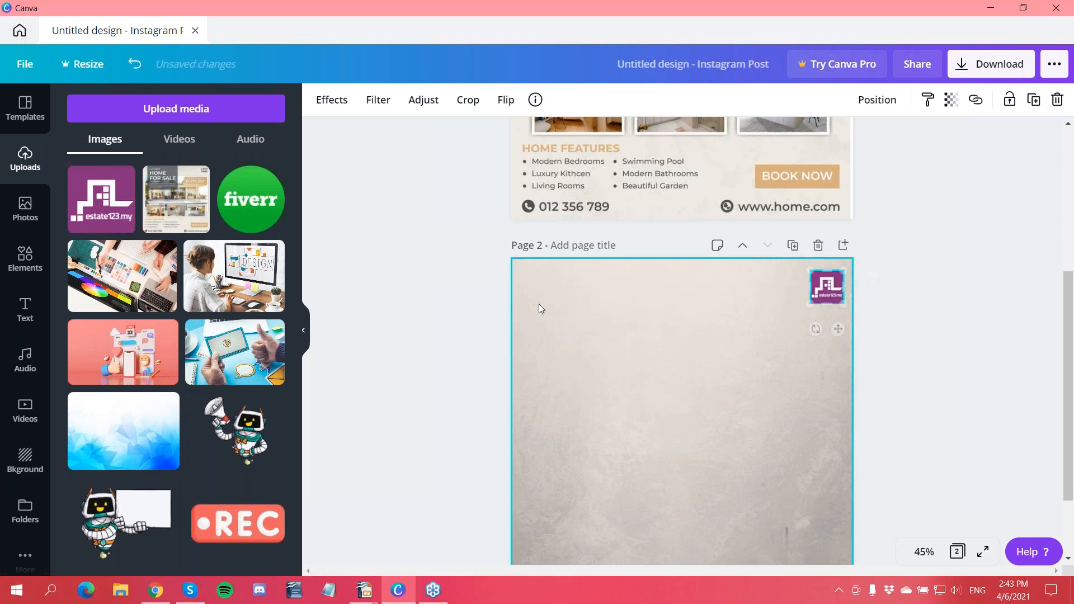
pyautogui.click(477, 302)
# Show the full collection of frames in the elements library
pyautogui.scroll(1, 477, 303)
pyautogui.scroll(5, 476, 303)
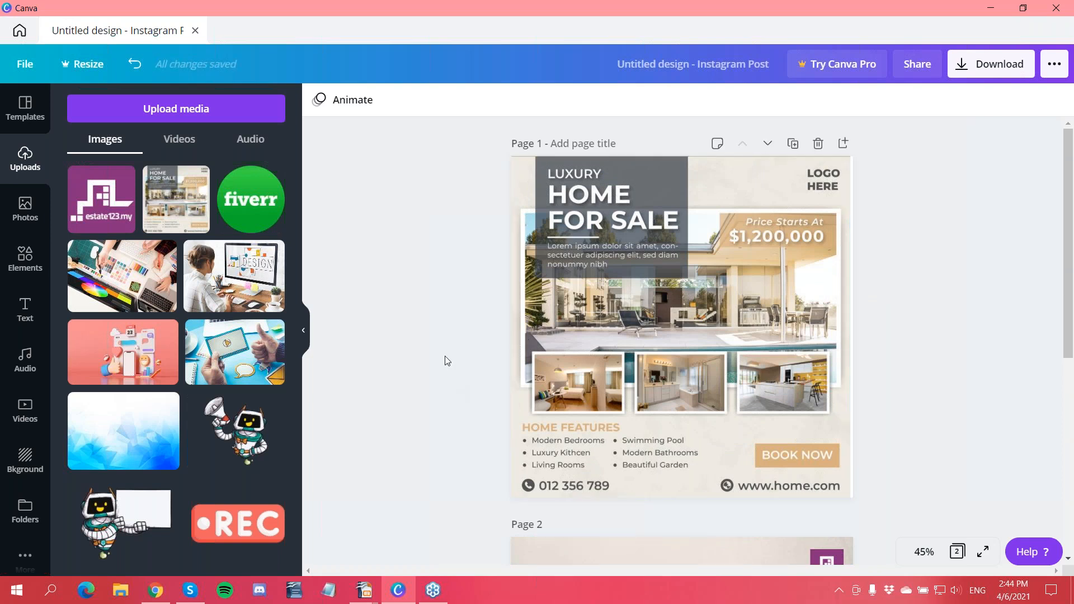
pyautogui.scroll(-3, 447, 361)
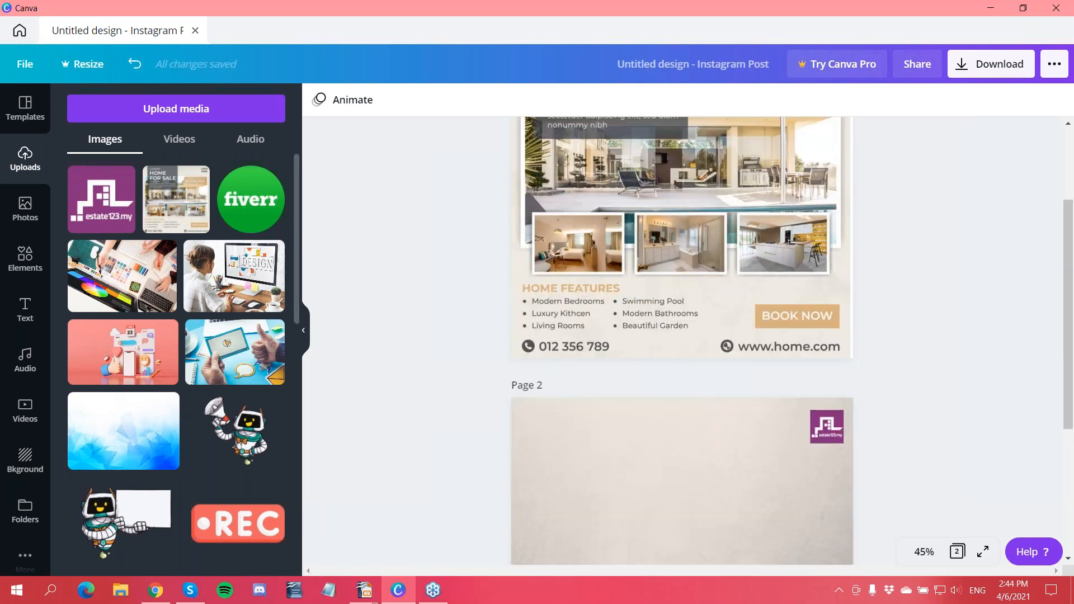
pyautogui.click(23, 258)
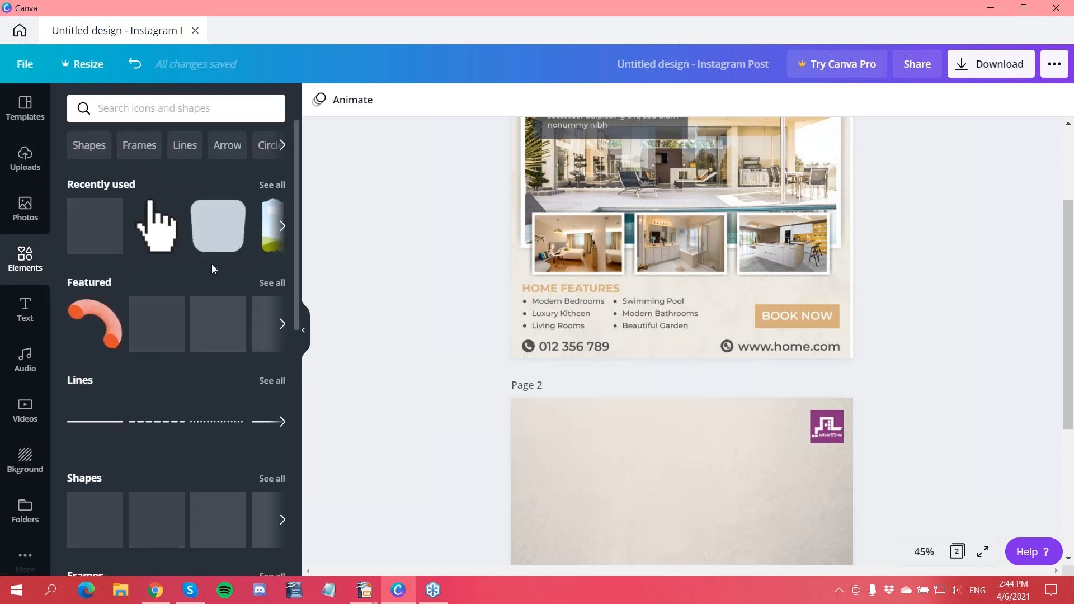
pyautogui.scroll(-5, 203, 273)
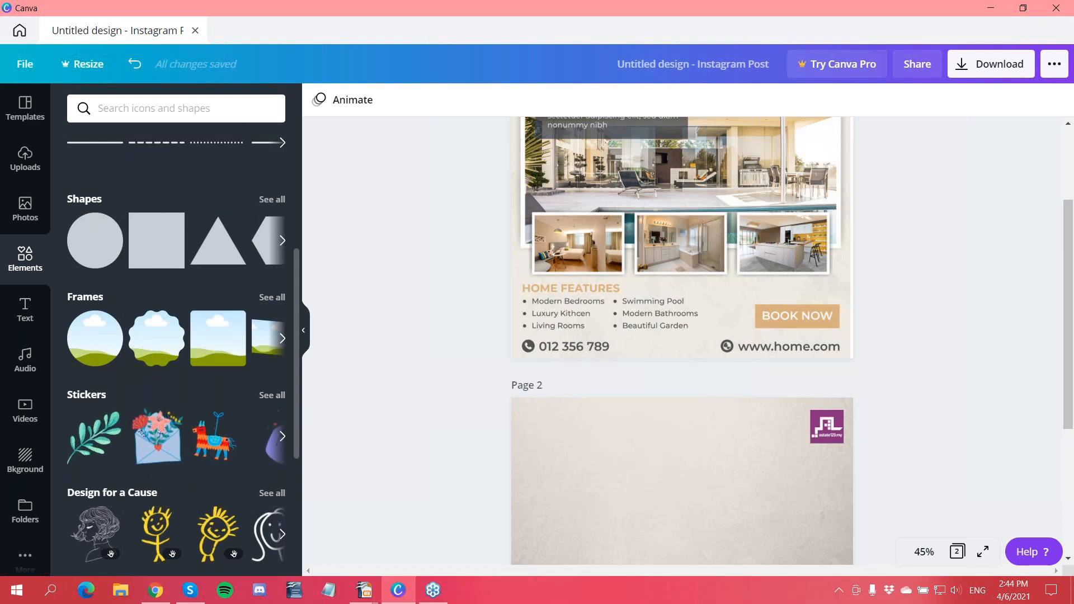
pyautogui.click(271, 301)
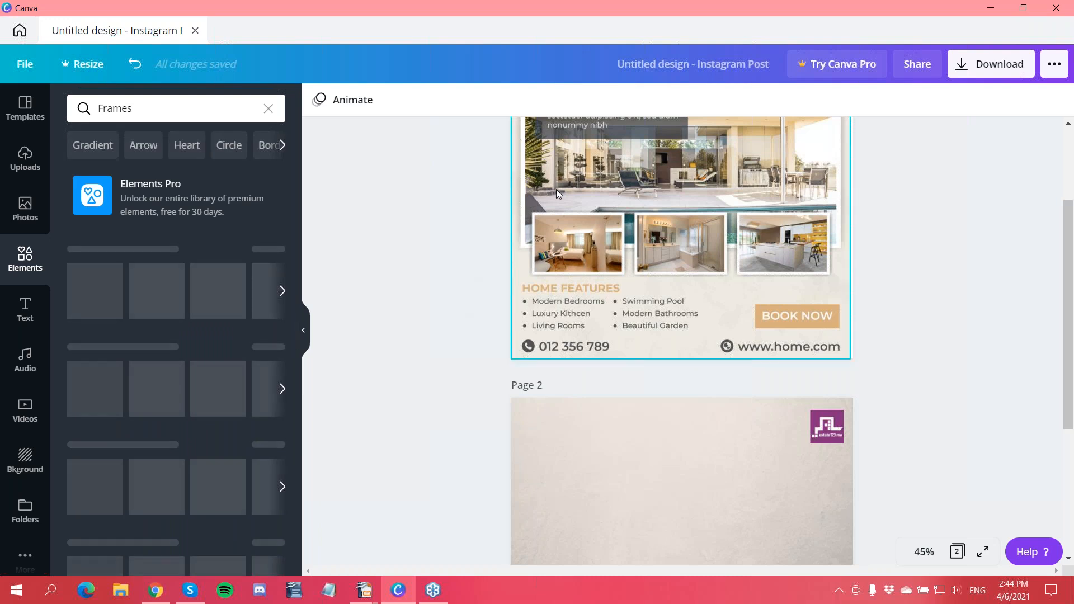
# Add the free white-bordered landscape photo frame to page 2 and enlarge it around the middle of the page
pyautogui.scroll(-2, 204, 376)
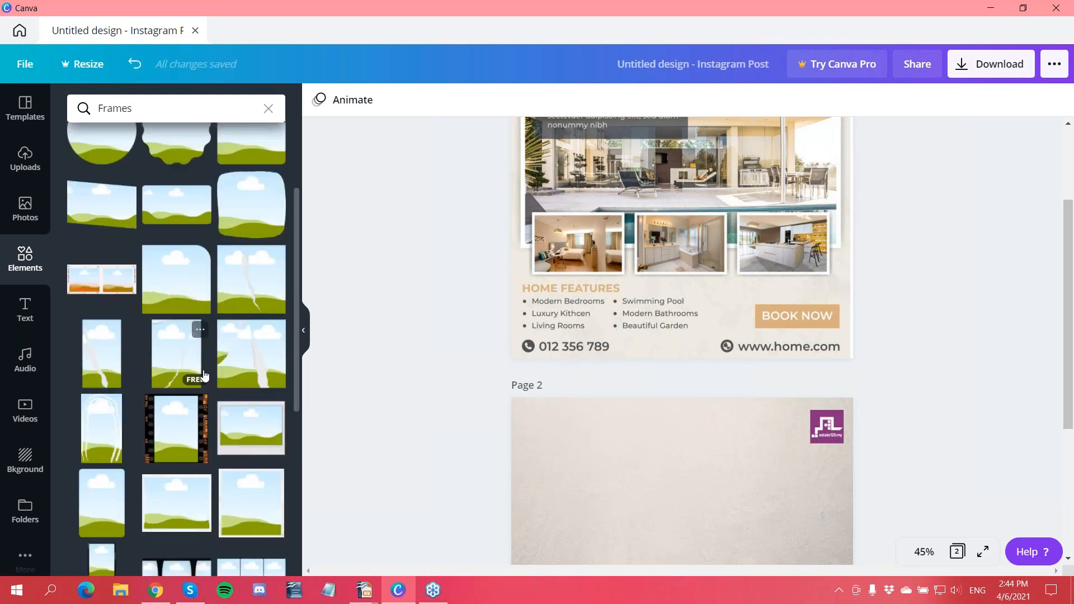
pyautogui.scroll(-3, 204, 376)
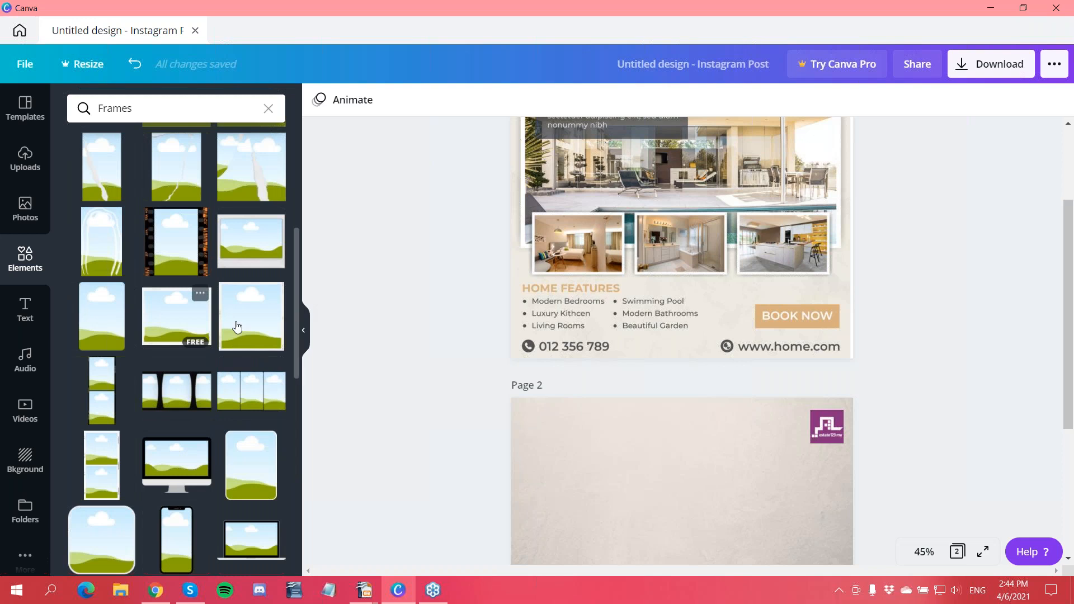
pyautogui.click(199, 337)
pyautogui.moveTo(636, 266); pyautogui.dragTo(636, 499)
pyautogui.scroll(2, 478, 420)
pyautogui.scroll(-3, 478, 421)
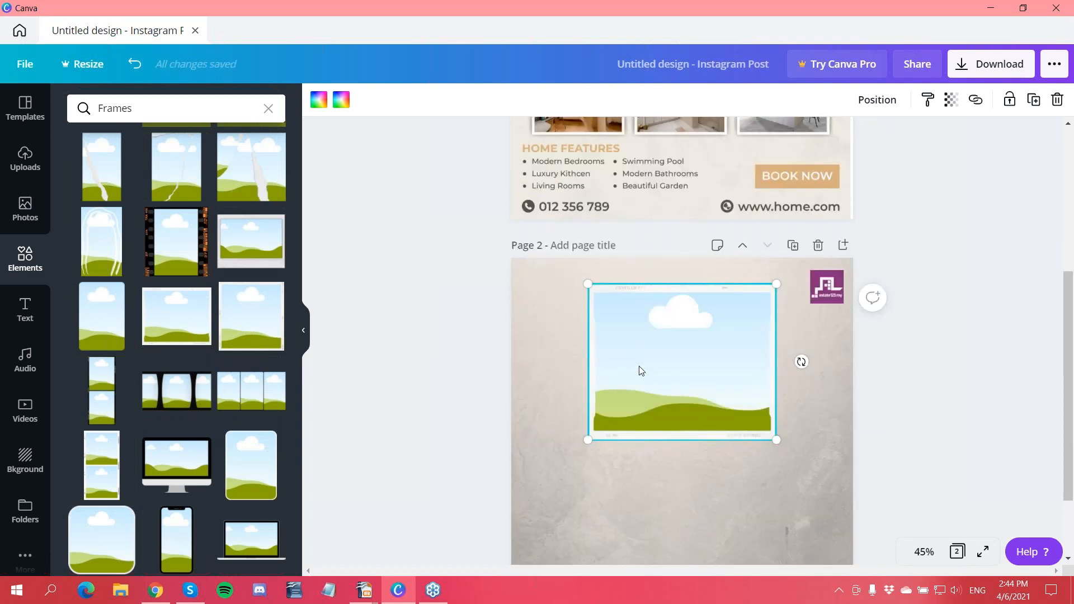
pyautogui.moveTo(640, 369); pyautogui.dragTo(615, 371)
pyautogui.moveTo(727, 475); pyautogui.dragTo(764, 479)
pyautogui.moveTo(646, 411); pyautogui.dragTo(671, 409)
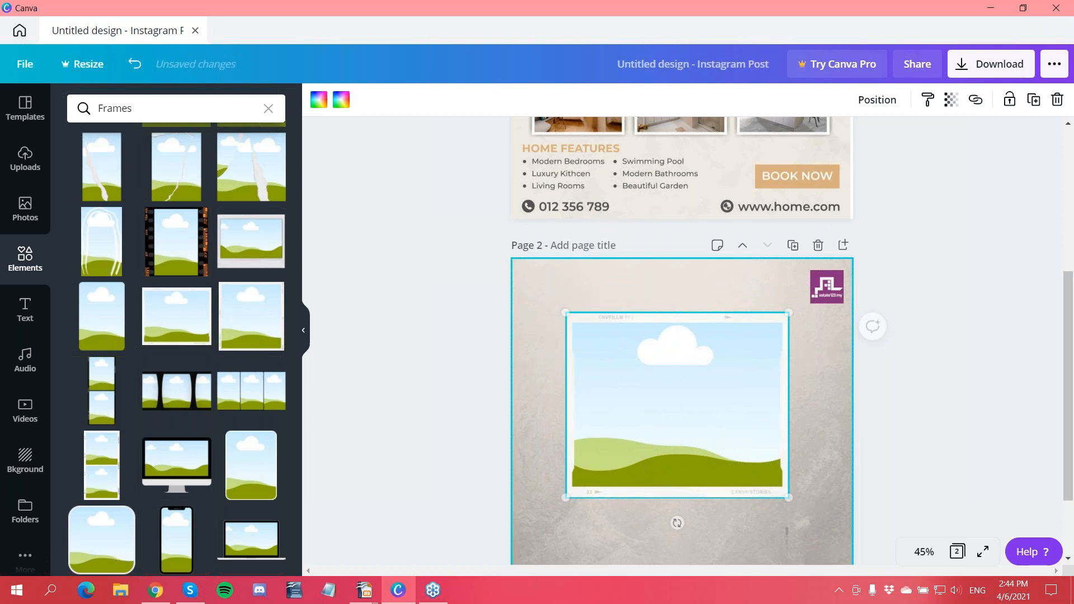
# Browse the remaining frame designs and delete the white-bordered frame from page 2
pyautogui.scroll(-7, 147, 307)
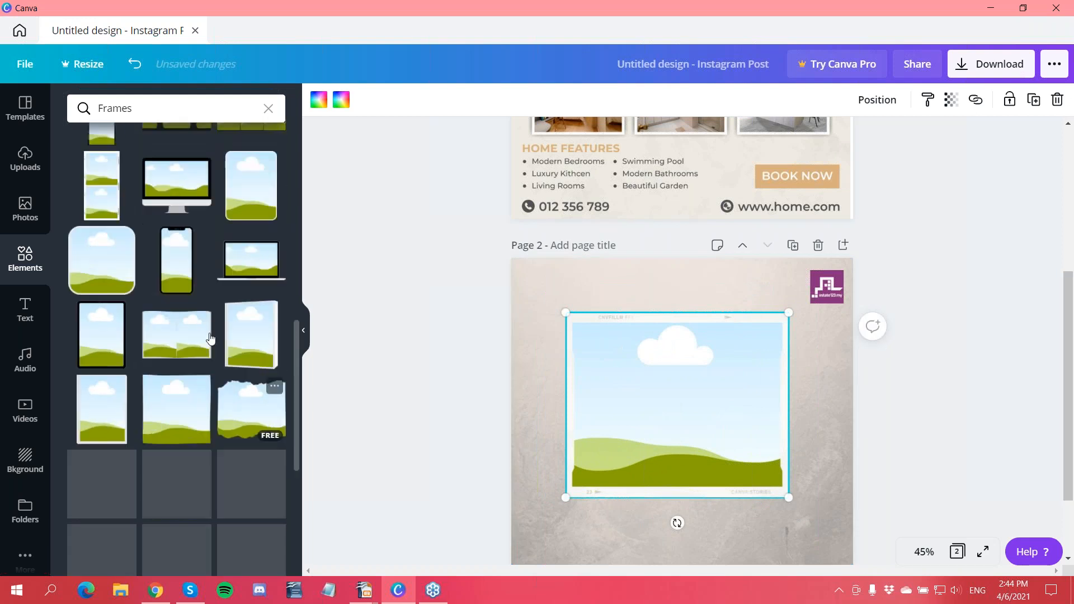
pyautogui.scroll(-2, 208, 380)
pyautogui.scroll(-6, 212, 340)
pyautogui.scroll(-7, 213, 340)
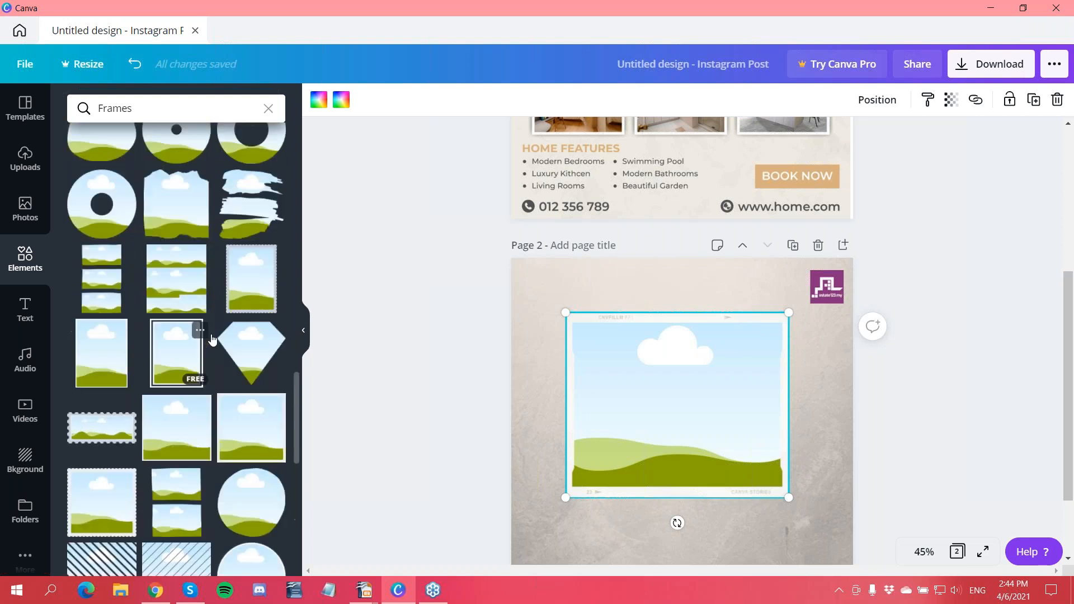
pyautogui.scroll(-9, 214, 366)
pyautogui.scroll(-10, 214, 366)
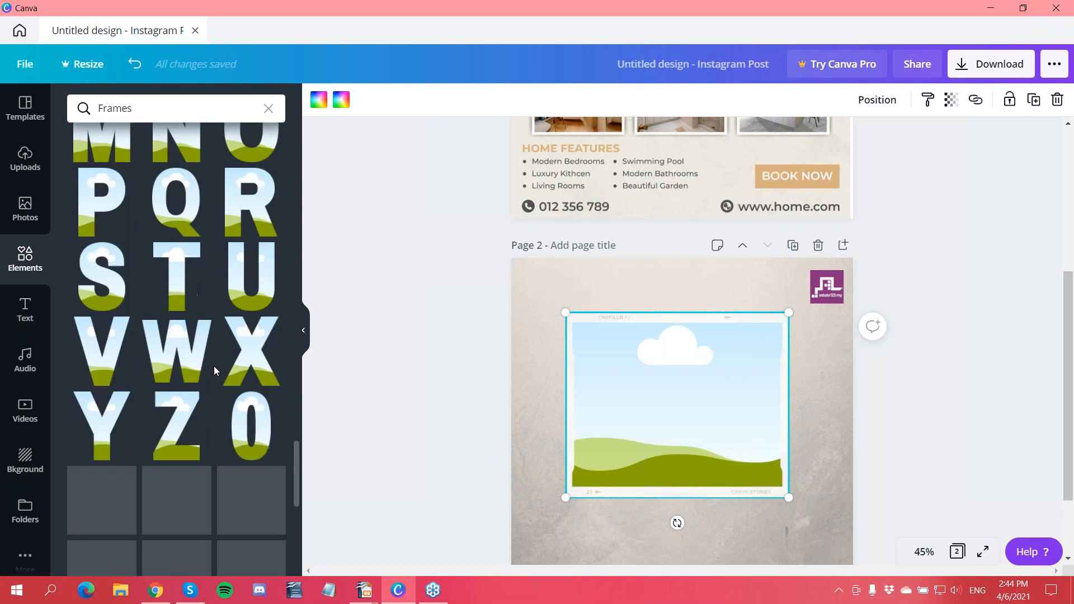
pyautogui.scroll(20, 214, 366)
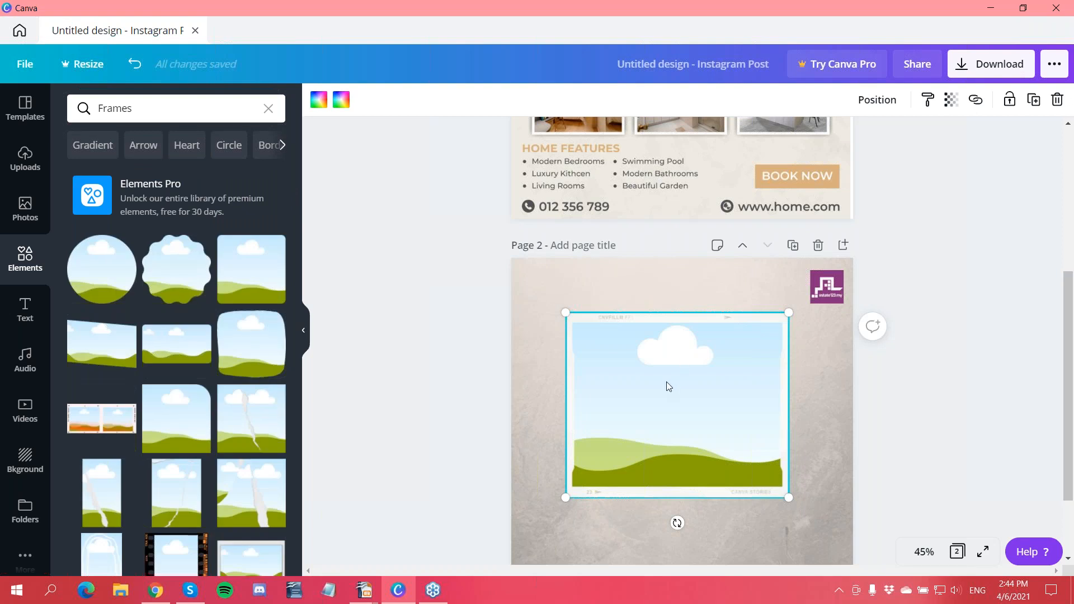
pyautogui.press('Delete')
# Add the free wide rounded-corner frame to page 2, enlarge it to most of the page's width and centre it below the logo
pyautogui.click(177, 344)
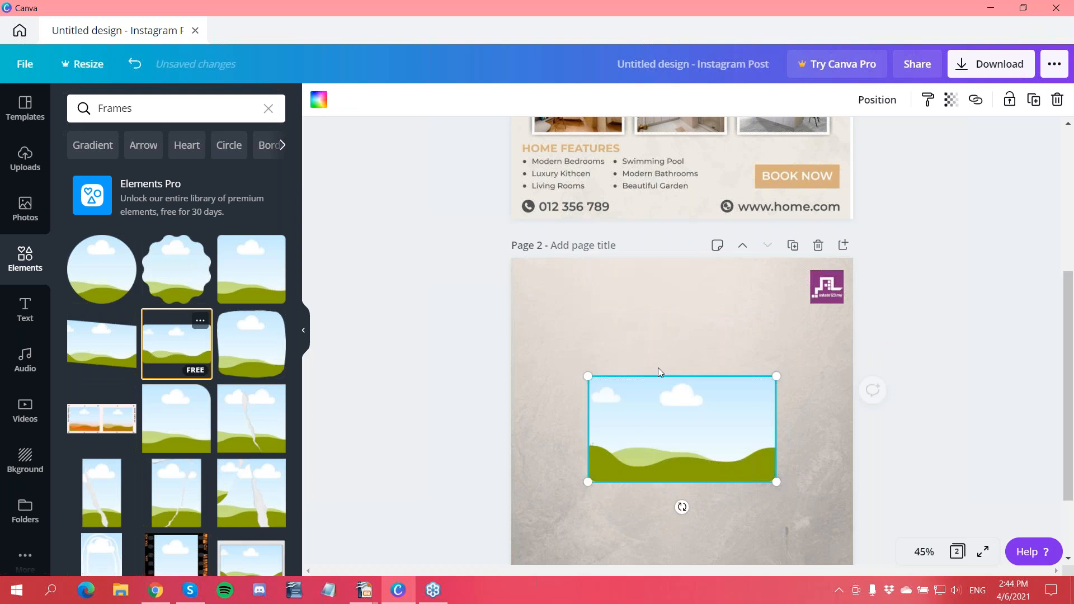
pyautogui.scroll(-2, 633, 342)
pyautogui.moveTo(677, 320); pyautogui.dragTo(626, 264)
pyautogui.moveTo(771, 367); pyautogui.dragTo(817, 386)
pyautogui.moveTo(653, 278); pyautogui.dragTo(659, 279)
pyautogui.click(469, 308)
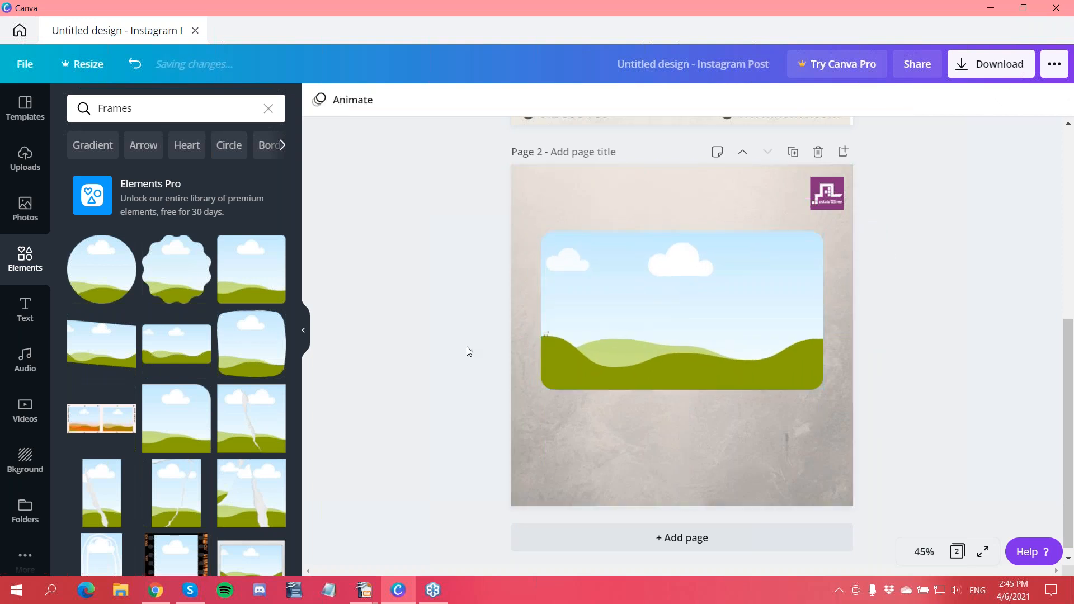
# Compare page 2 with the reference flyer and move the large rounded frame slightly upward
pyautogui.scroll(6, 463, 368)
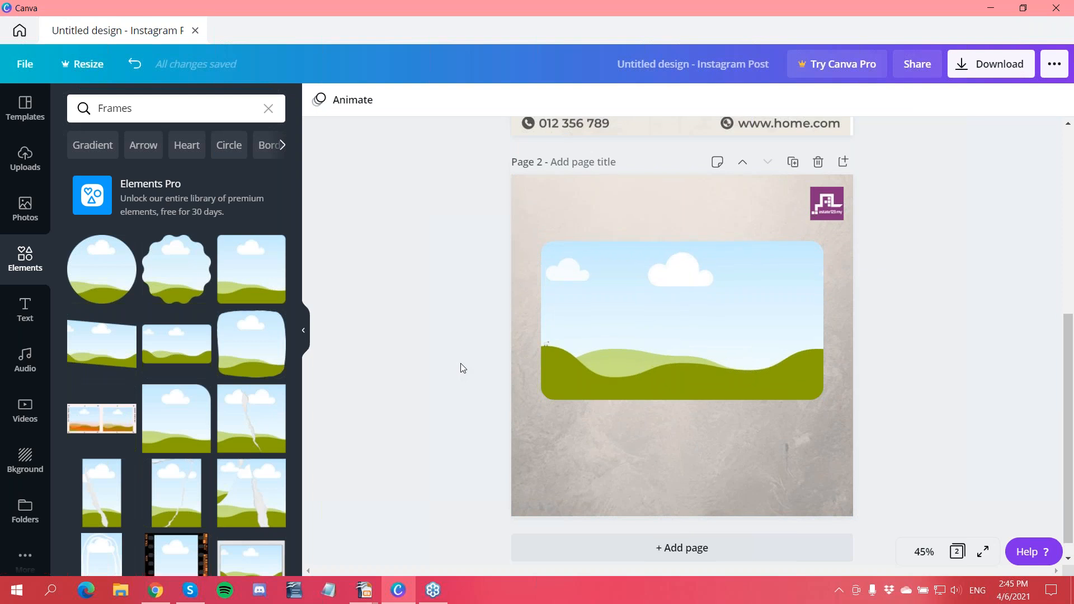
pyautogui.scroll(-5, 463, 368)
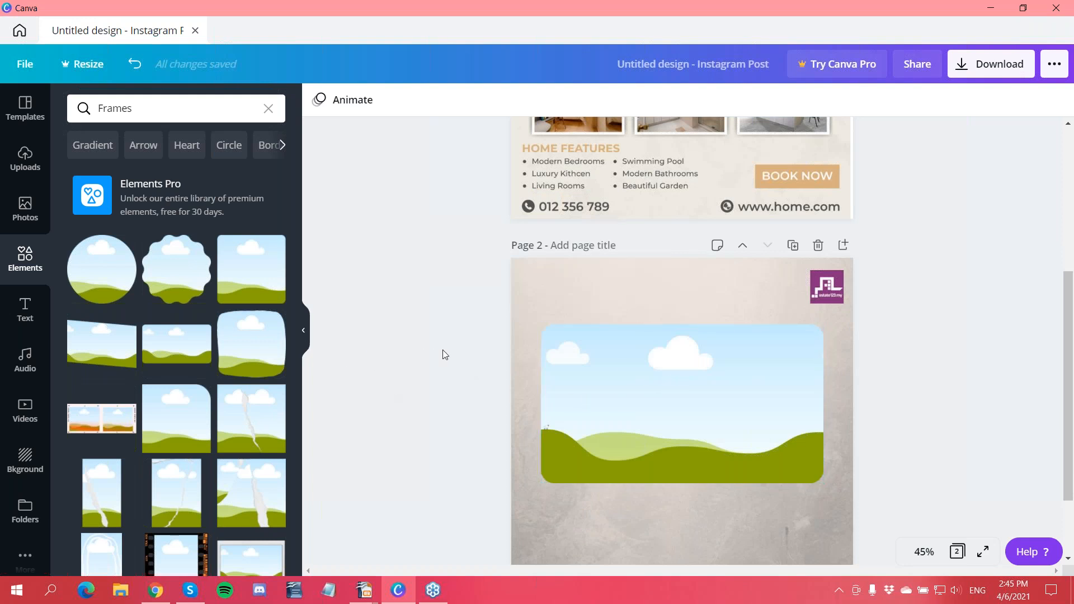
pyautogui.scroll(5, 445, 355)
pyautogui.scroll(-3, 458, 332)
pyautogui.scroll(2, 459, 334)
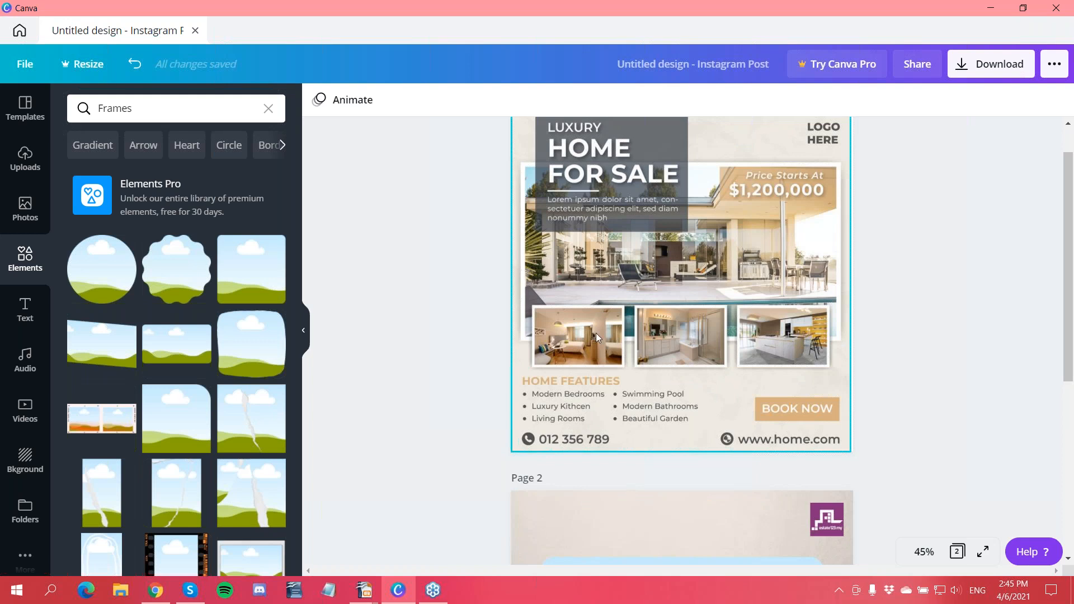
pyautogui.scroll(-4, 431, 378)
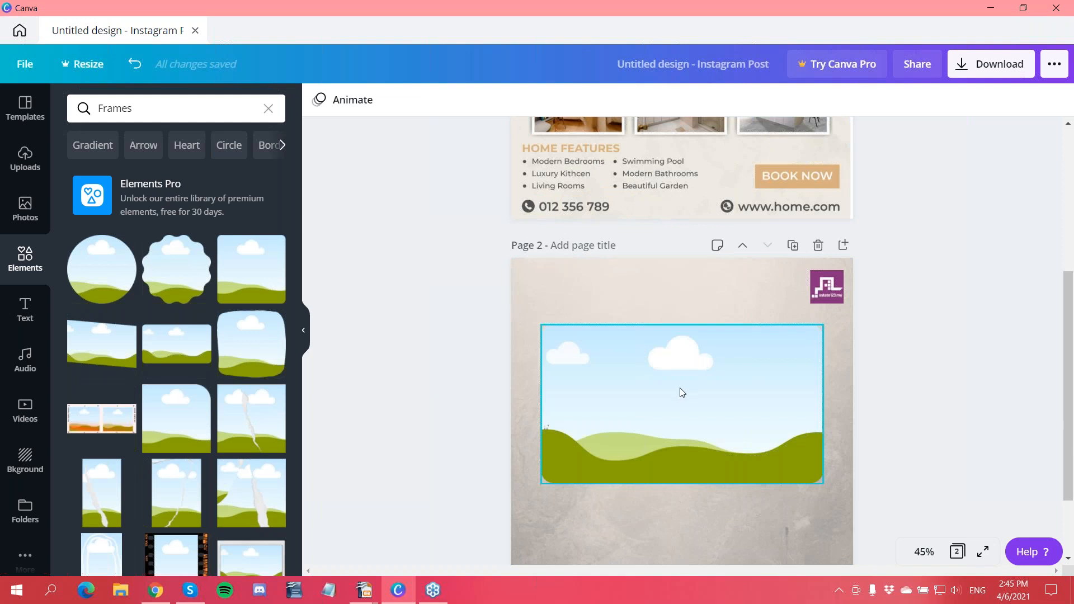
pyautogui.moveTo(684, 387); pyautogui.dragTo(684, 382)
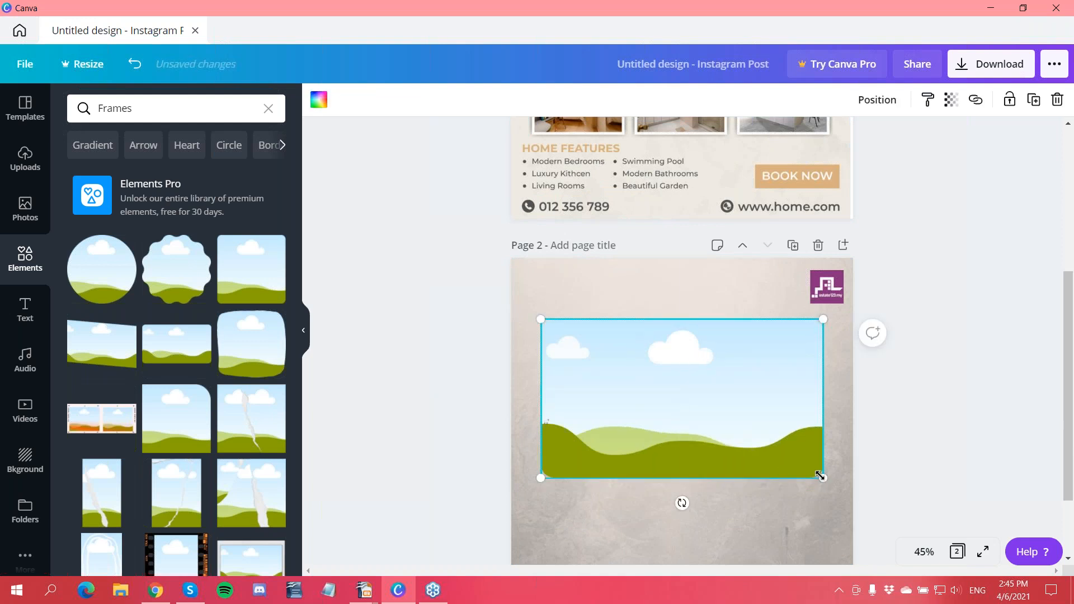
pyautogui.click(457, 419)
# Add the free white-bordered landscape frame and move it from page 1 onto the left part of page 2's large frame
pyautogui.scroll(5, 458, 419)
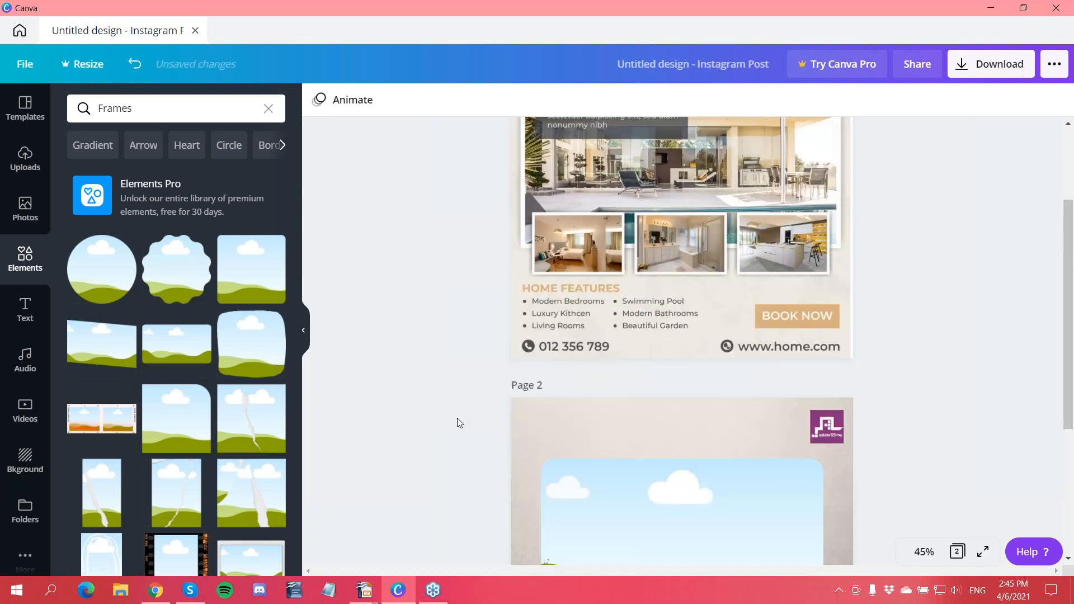
pyautogui.scroll(-6, 459, 422)
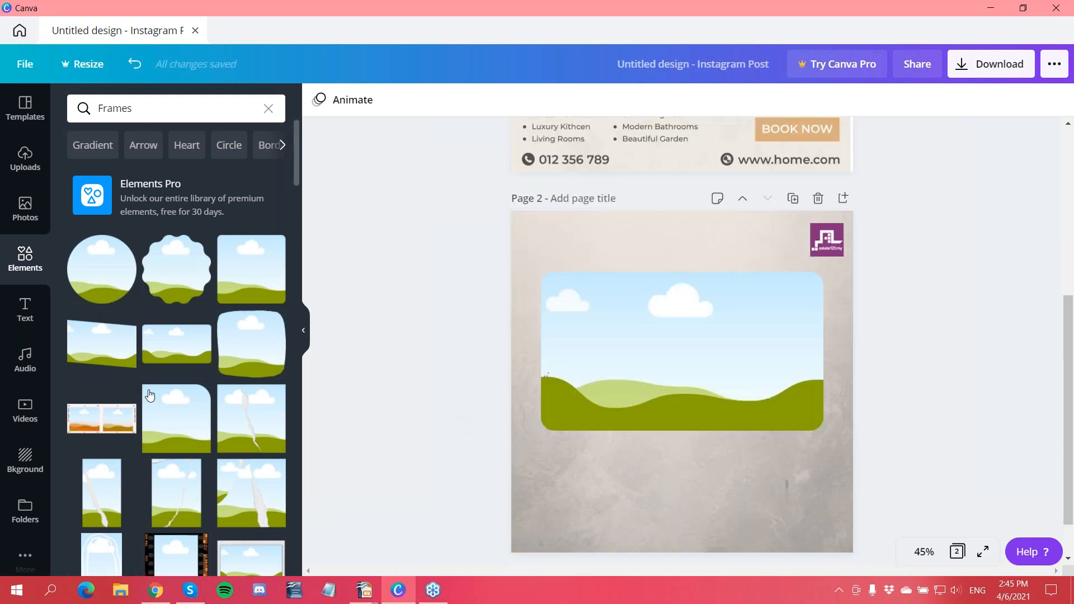
pyautogui.scroll(3, 369, 347)
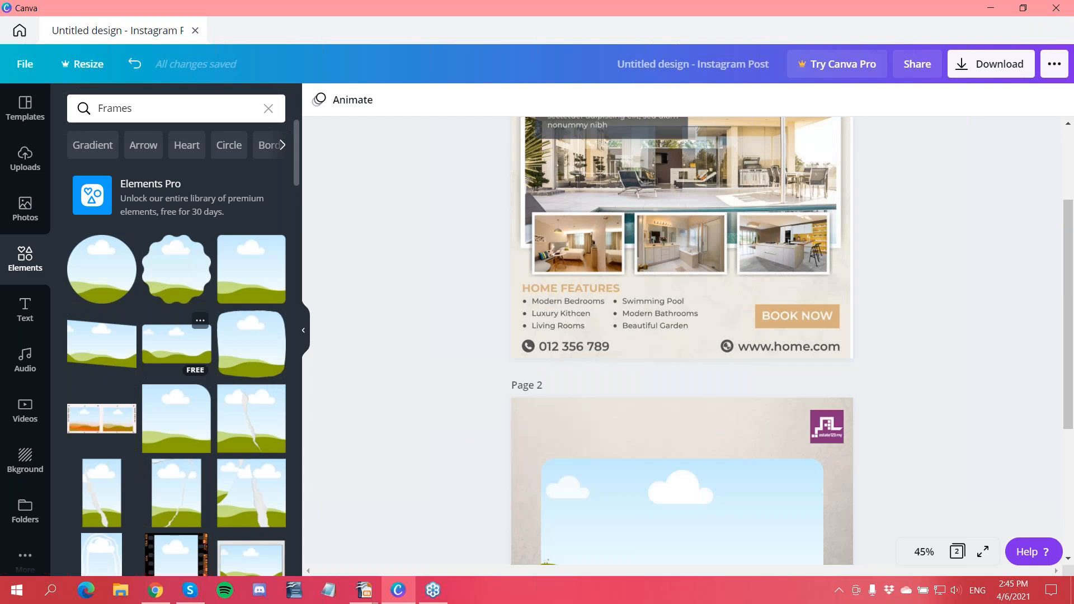
pyautogui.scroll(-1, 234, 364)
pyautogui.scroll(-3, 235, 364)
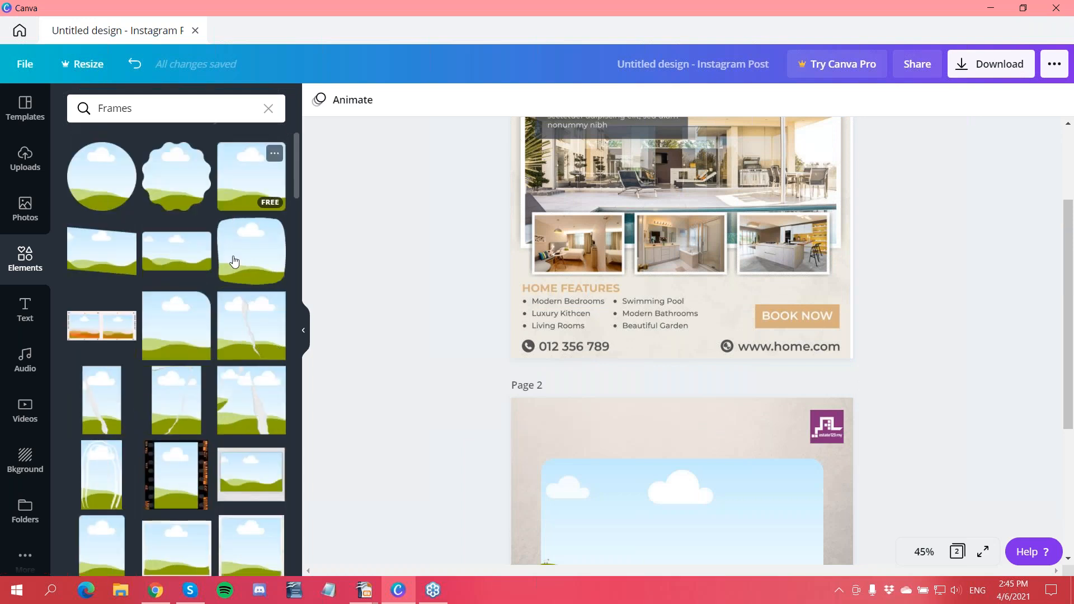
pyautogui.scroll(-4, 234, 261)
pyautogui.click(176, 271)
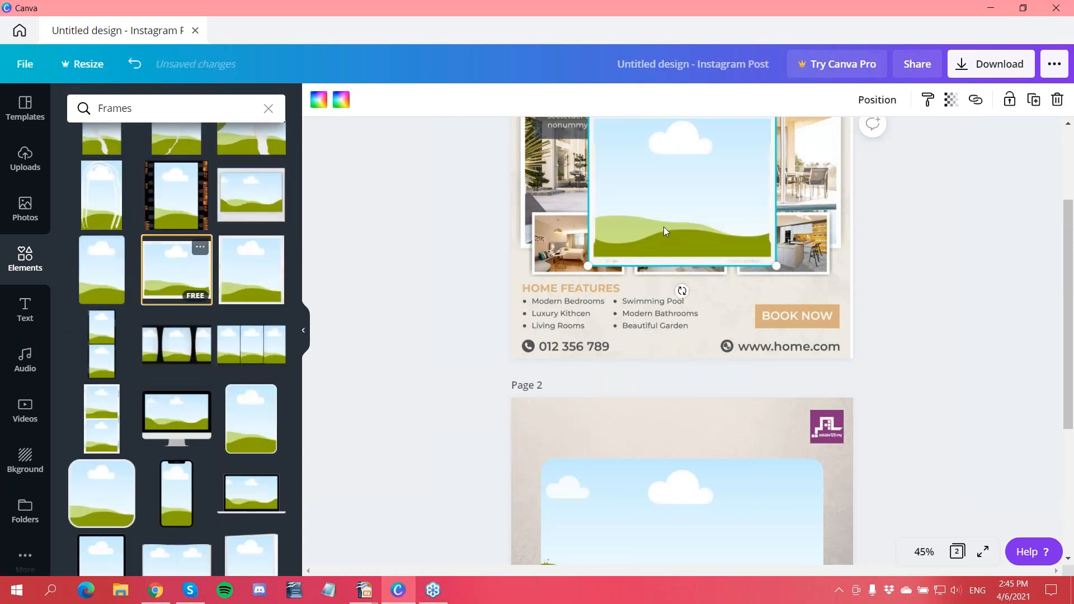
pyautogui.moveTo(662, 216); pyautogui.dragTo(596, 518)
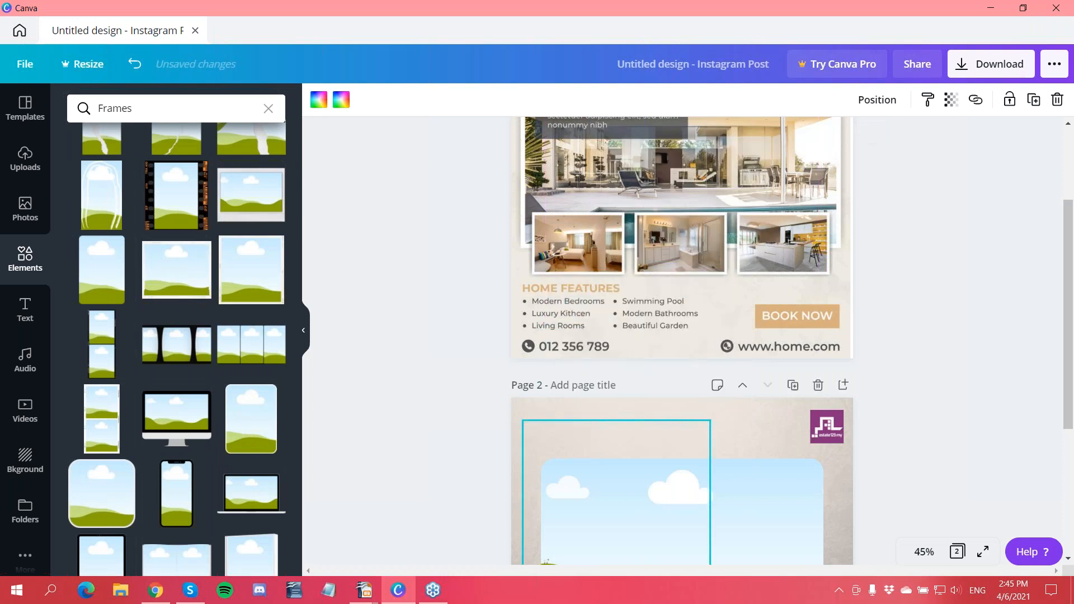
pyautogui.scroll(-5, 243, 427)
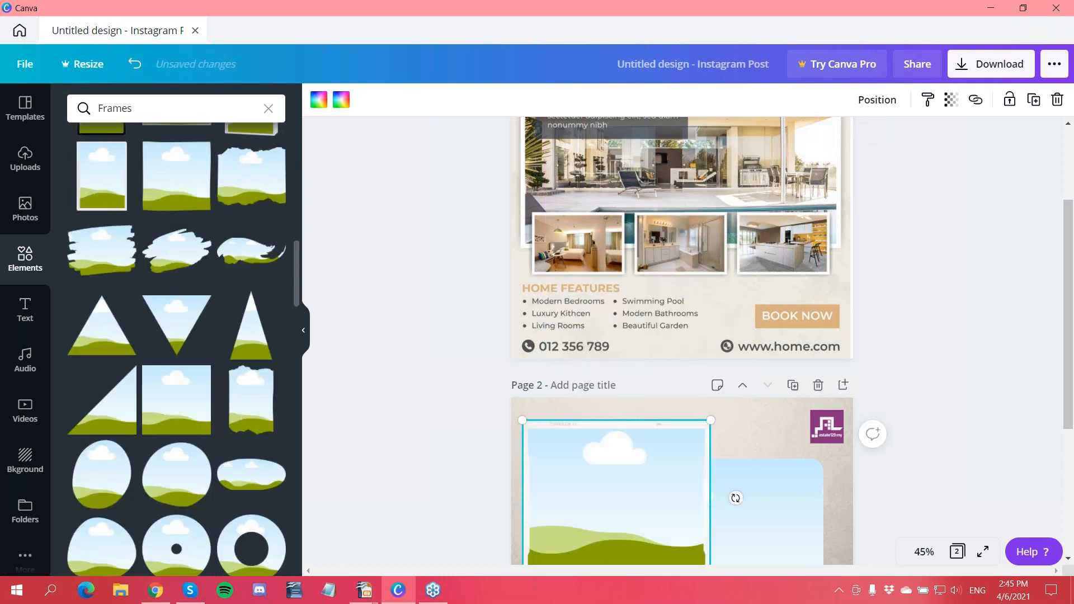
# Browse further frame designs and delete the white-bordered landscape frame from page 2
pyautogui.scroll(-4, 243, 423)
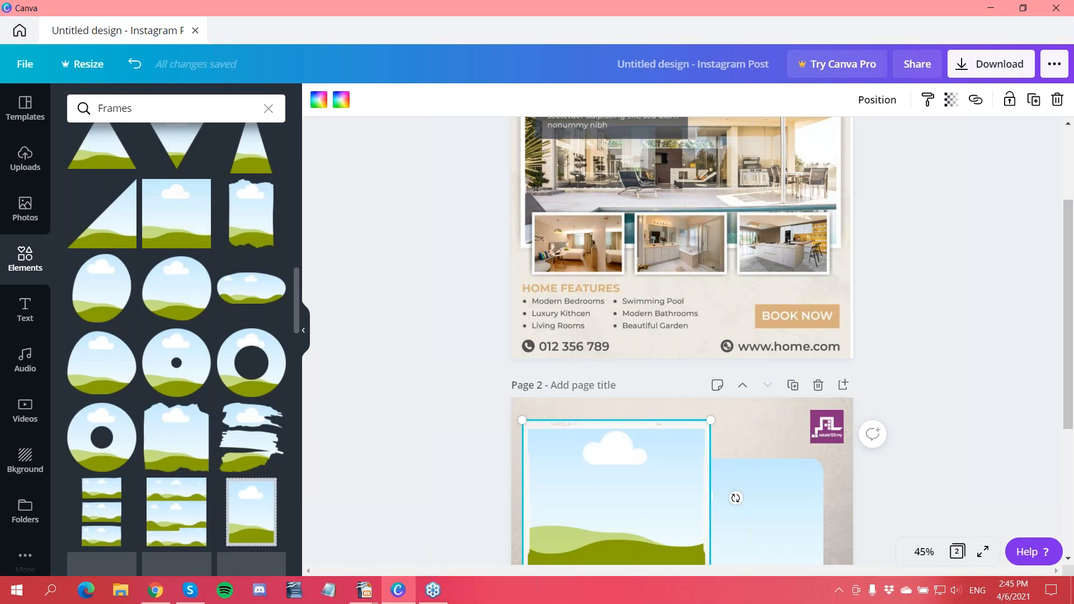
pyautogui.scroll(-3, 341, 447)
pyautogui.scroll(-3, 341, 443)
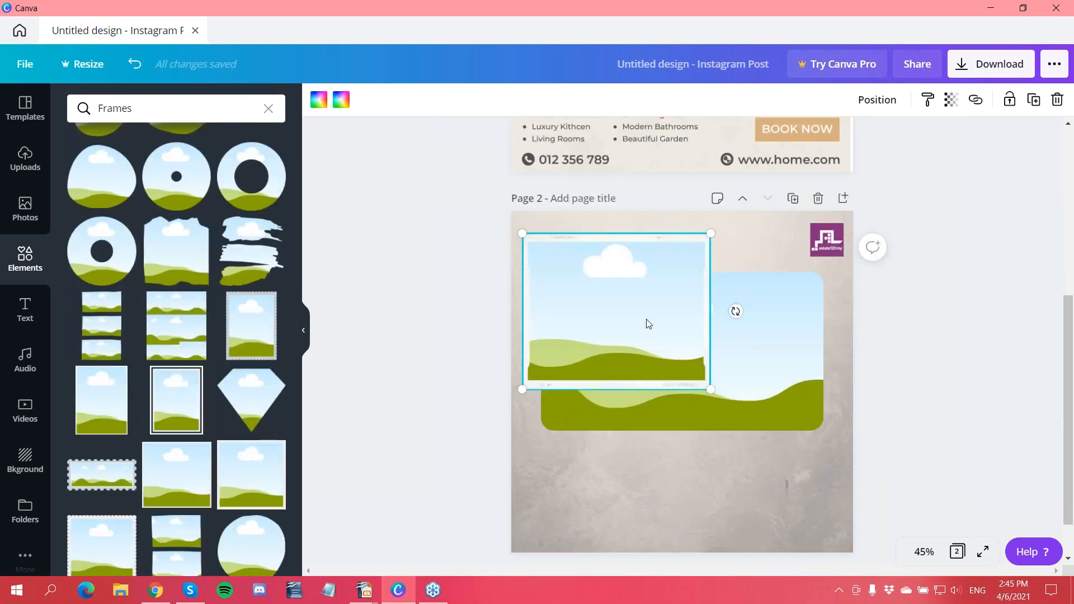
pyautogui.press('Delete')
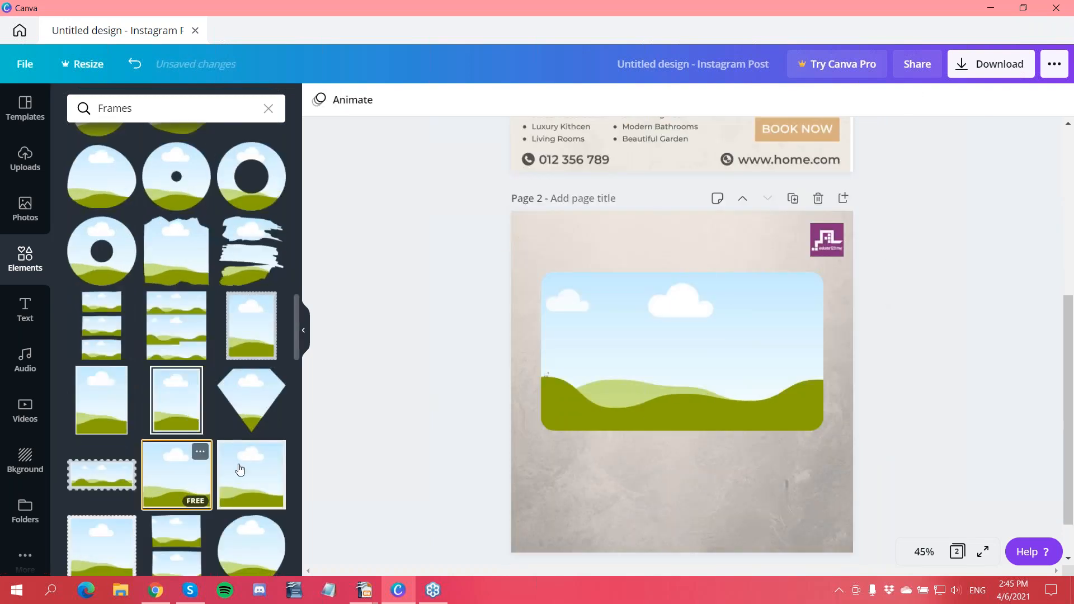
# Add the free thin-bordered square frame to page 2, shrink it and centre it across the large frame's lower edge
pyautogui.click(179, 474)
pyautogui.moveTo(612, 411); pyautogui.dragTo(570, 450)
pyautogui.moveTo(724, 487); pyautogui.dragTo(624, 401)
pyautogui.moveTo(578, 367); pyautogui.dragTo(678, 421)
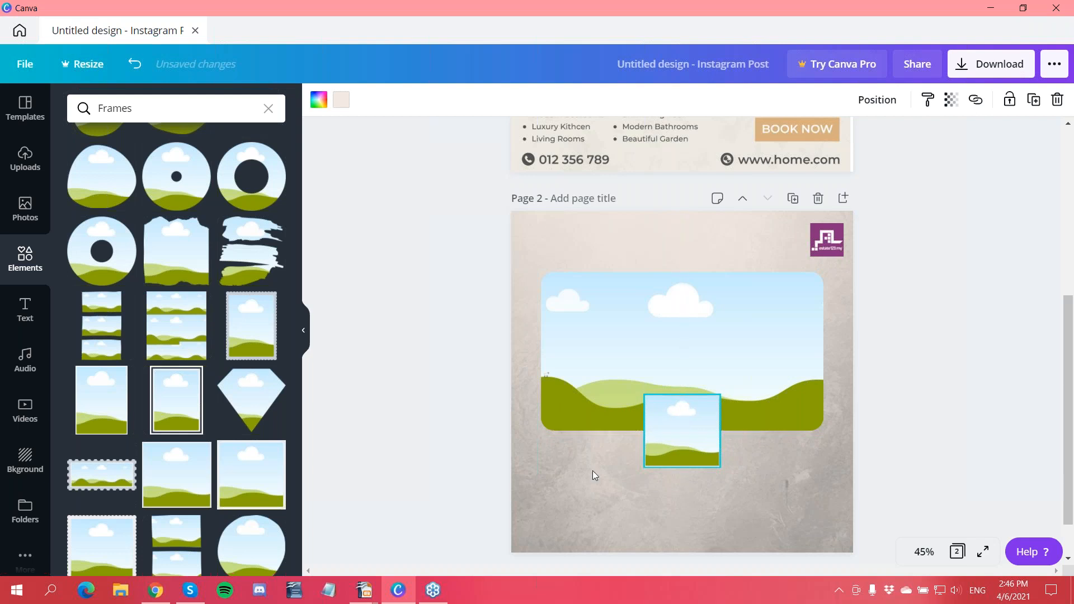
pyautogui.scroll(-1, 596, 455)
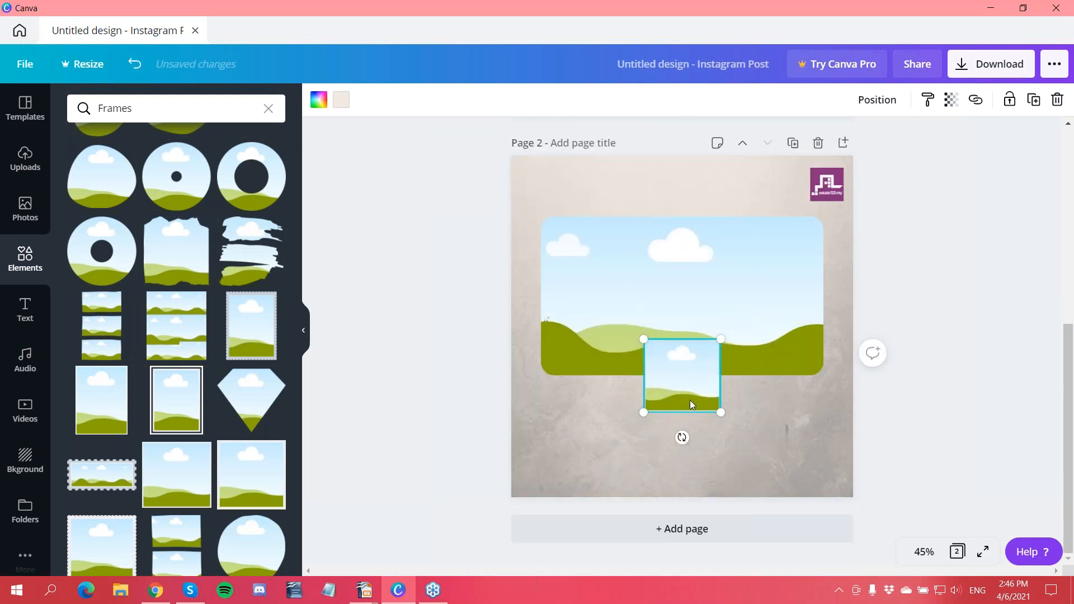
pyautogui.moveTo(720, 412); pyautogui.dragTo(727, 419)
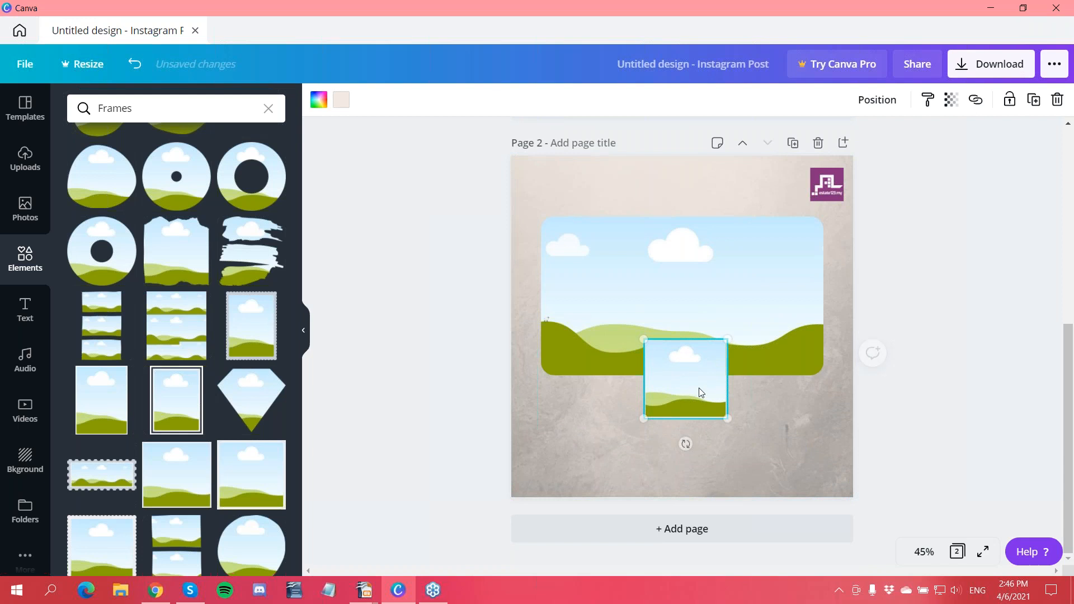
pyautogui.moveTo(693, 378); pyautogui.dragTo(688, 378)
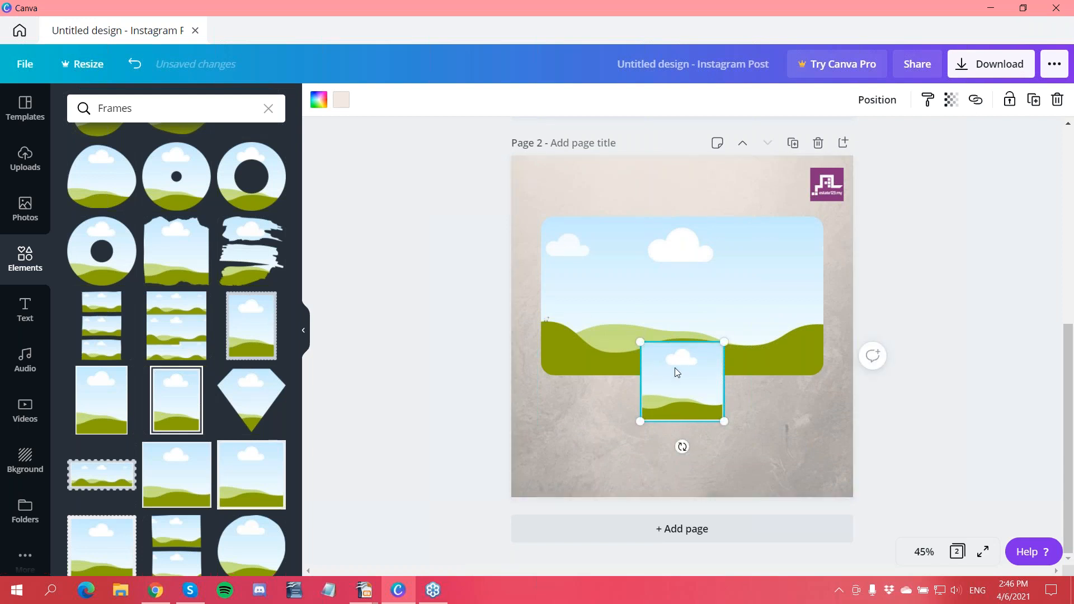
# Try to copy the small square frame and paste it onto page 2
pyautogui.rightClick(677, 373)
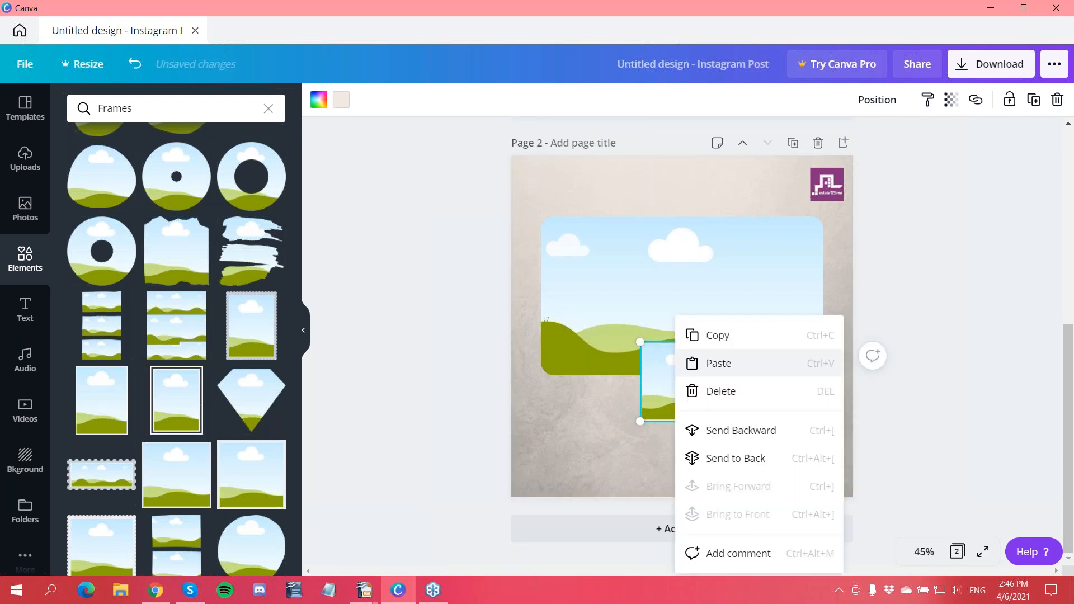
pyautogui.click(737, 335)
pyautogui.rightClick(582, 402)
pyautogui.click(630, 447)
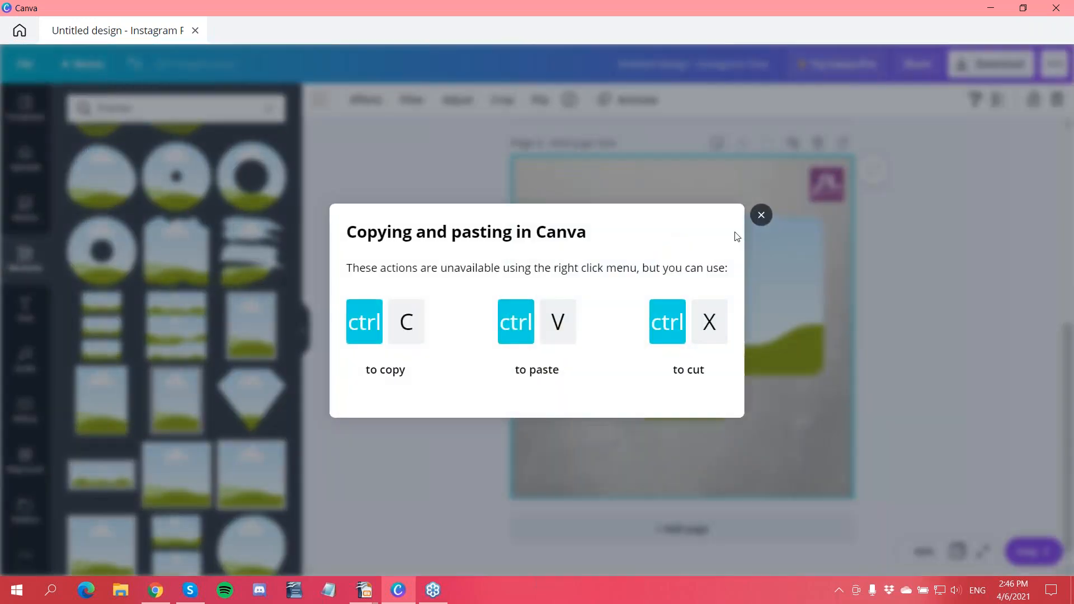
pyautogui.click(761, 215)
# Duplicate the small square frame twice and align the copies on either side of it, forming a row of three
pyautogui.click(690, 404)
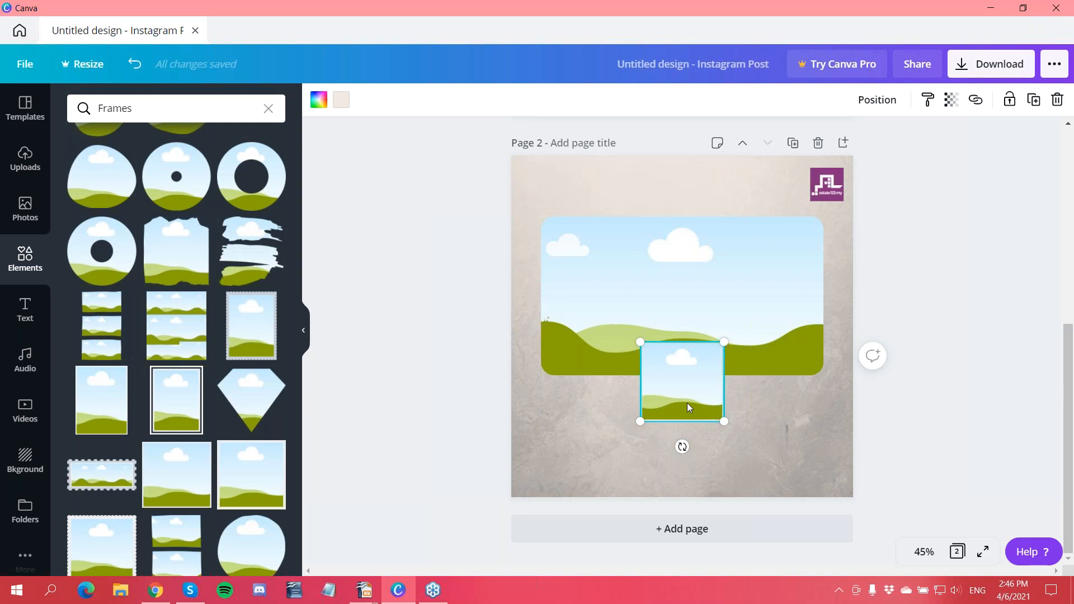
pyautogui.hotkey('ctrl', 'd')
pyautogui.moveTo(660, 398); pyautogui.dragTo(579, 368)
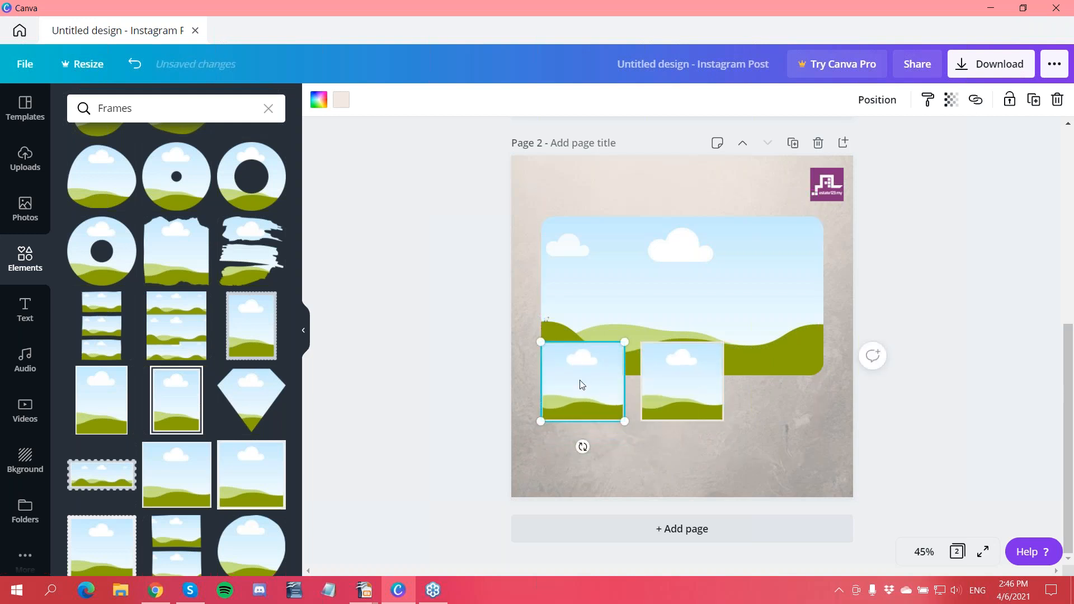
pyautogui.hotkey('ctrl', 'v')
pyautogui.moveTo(672, 386); pyautogui.dragTo(764, 376)
pyautogui.click(569, 313)
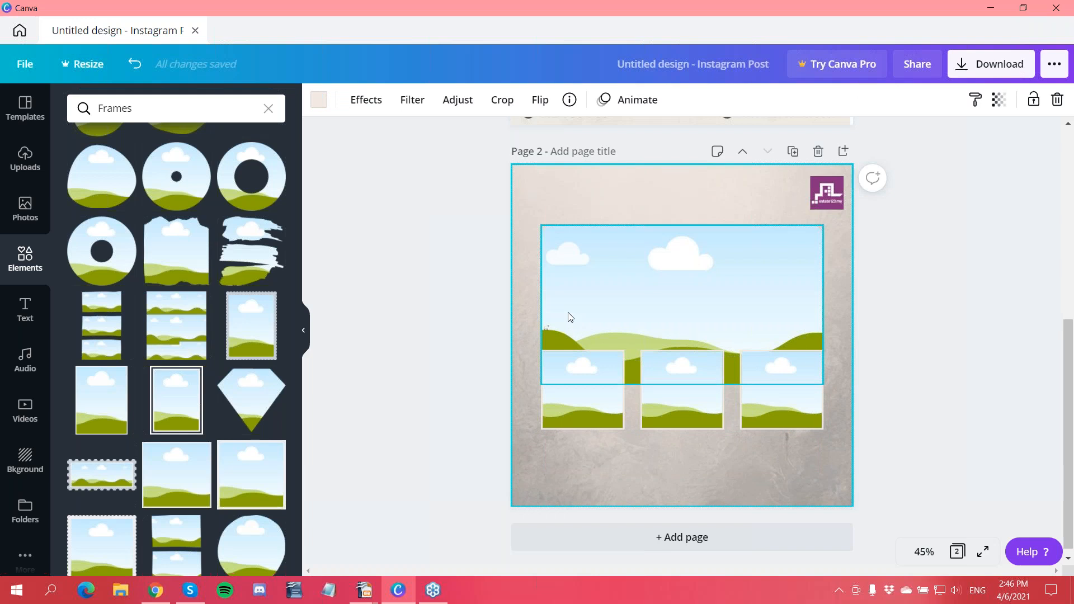
# Compare page 2 with the reference flyer, then enlarge the large rounded frame slightly and recentre it on the page
pyautogui.scroll(6, 649, 340)
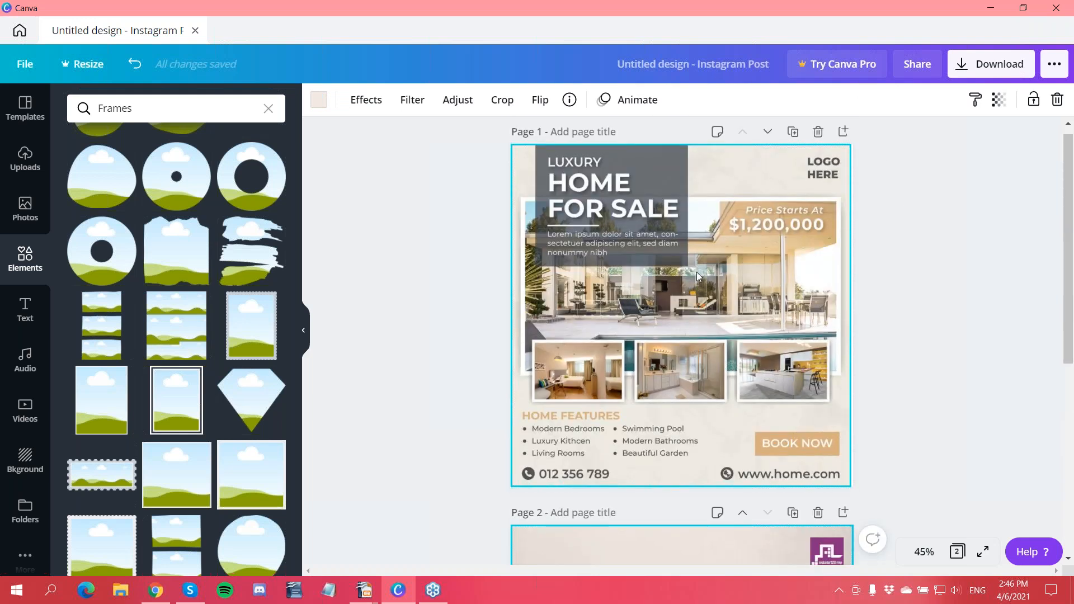
pyautogui.scroll(-5, 697, 272)
pyautogui.click(609, 371)
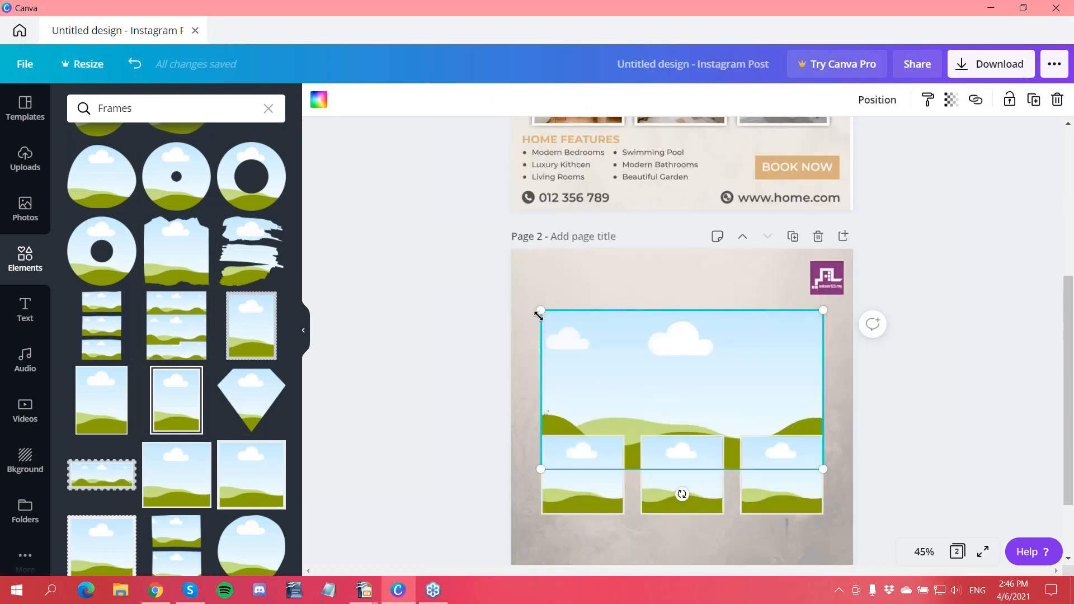
pyautogui.moveTo(534, 306); pyautogui.dragTo(522, 299)
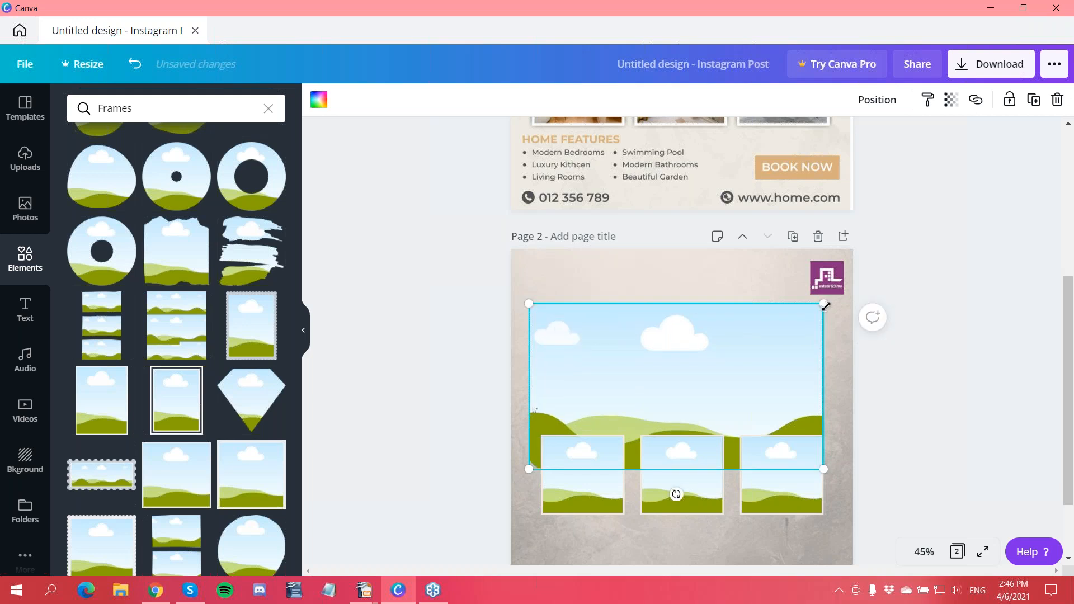
pyautogui.moveTo(829, 305); pyautogui.dragTo(832, 302)
pyautogui.moveTo(742, 360); pyautogui.dragTo(744, 364)
pyautogui.click(662, 268)
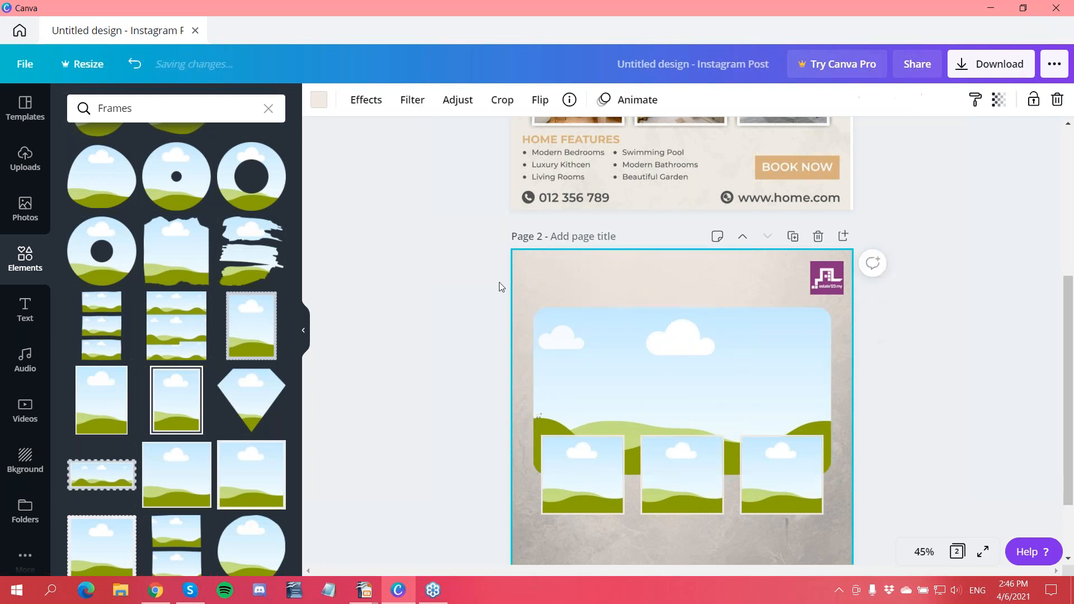
# Compare the layout with the reference flyer and move the large rounded frame up to overlap the logo's lower edge
pyautogui.scroll(-2, 463, 345)
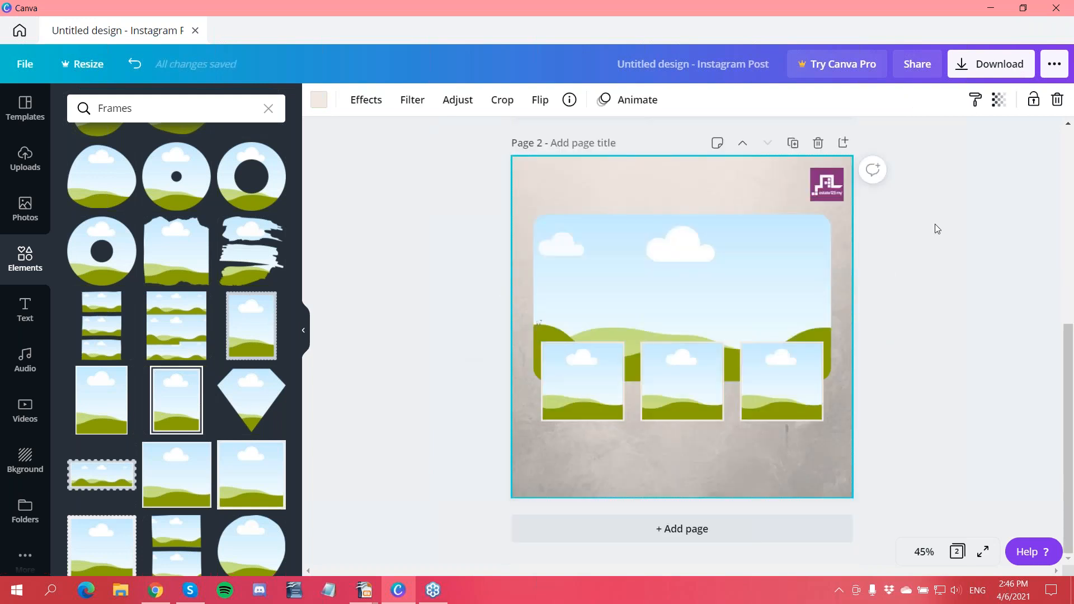
pyautogui.scroll(6, 608, 334)
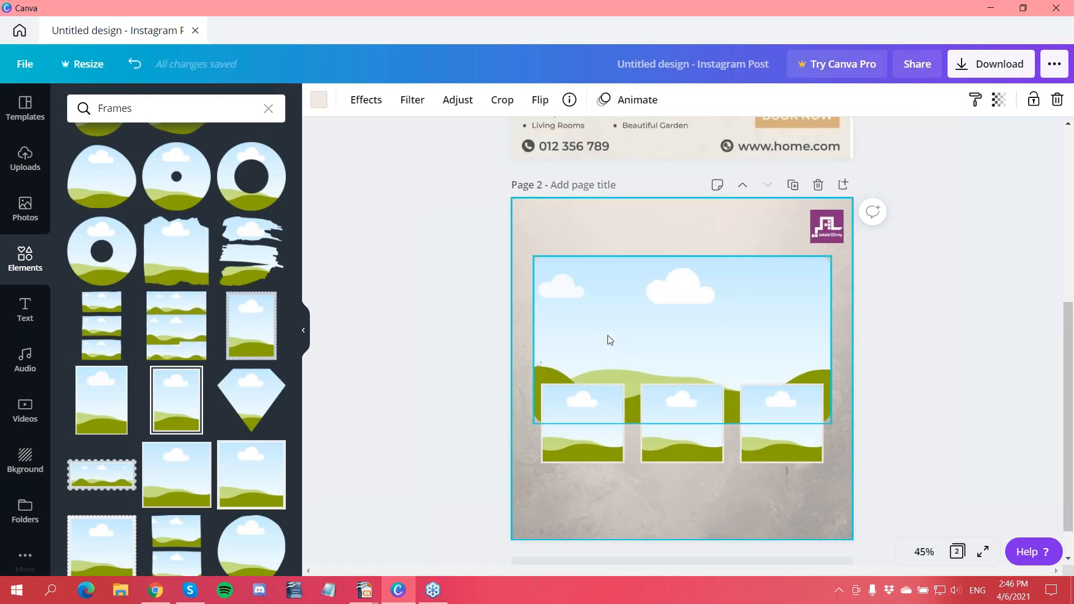
pyautogui.scroll(-4, 684, 367)
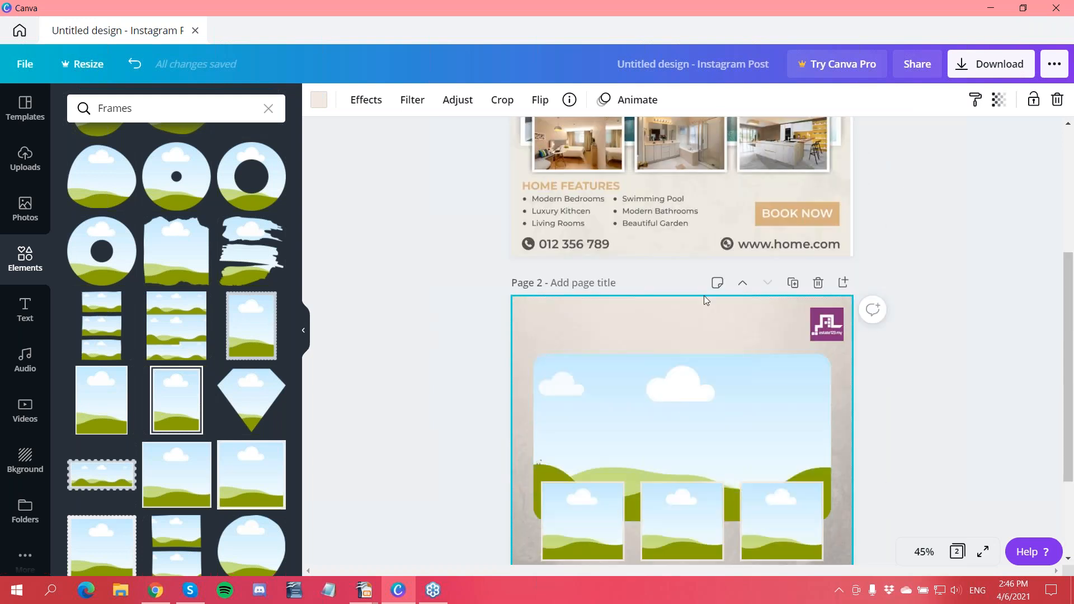
pyautogui.moveTo(679, 407); pyautogui.dragTo(678, 379)
# Move the three small frames up over the large frame's lower edge and bring the outer two slightly closer to the middle one
pyautogui.scroll(-2, 644, 442)
pyautogui.moveTo(606, 440); pyautogui.dragTo(604, 423)
pyautogui.moveTo(672, 439); pyautogui.dragTo(673, 419)
pyautogui.moveTo(748, 436); pyautogui.dragTo(756, 410)
pyautogui.moveTo(602, 415); pyautogui.dragTo(608, 415)
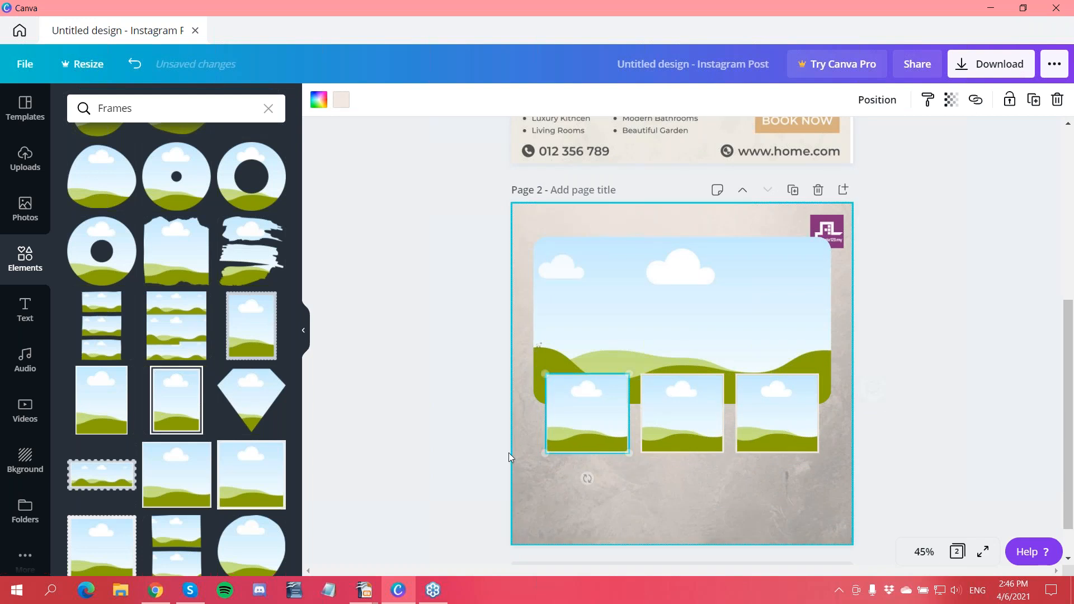
pyautogui.click(425, 253)
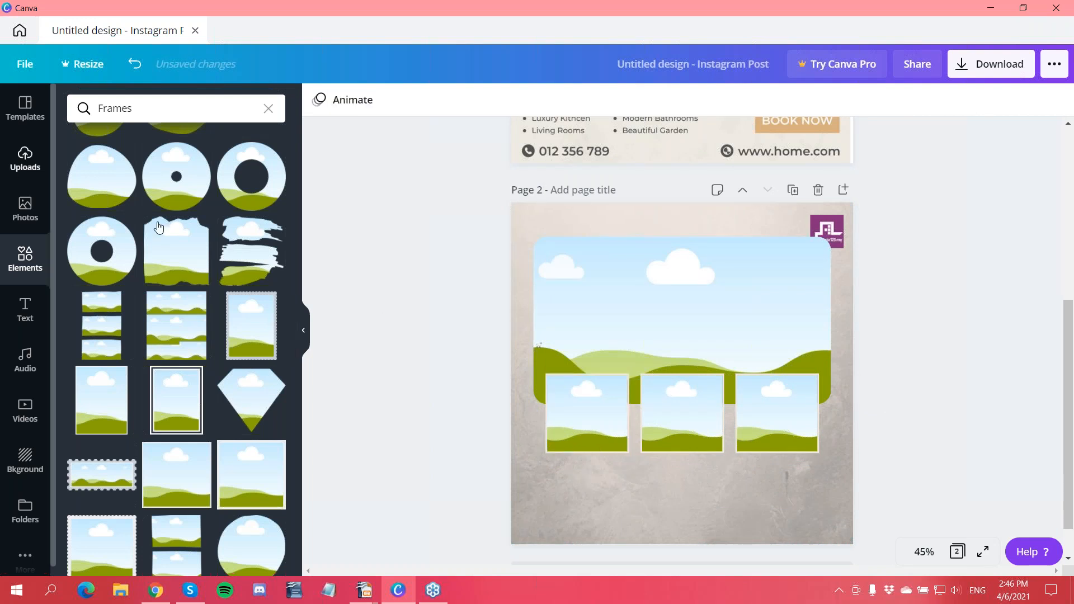
# Upload feature.jpg from the Estate123 Canva Demo folder to the media library
pyautogui.click(15, 108)
pyautogui.click(25, 158)
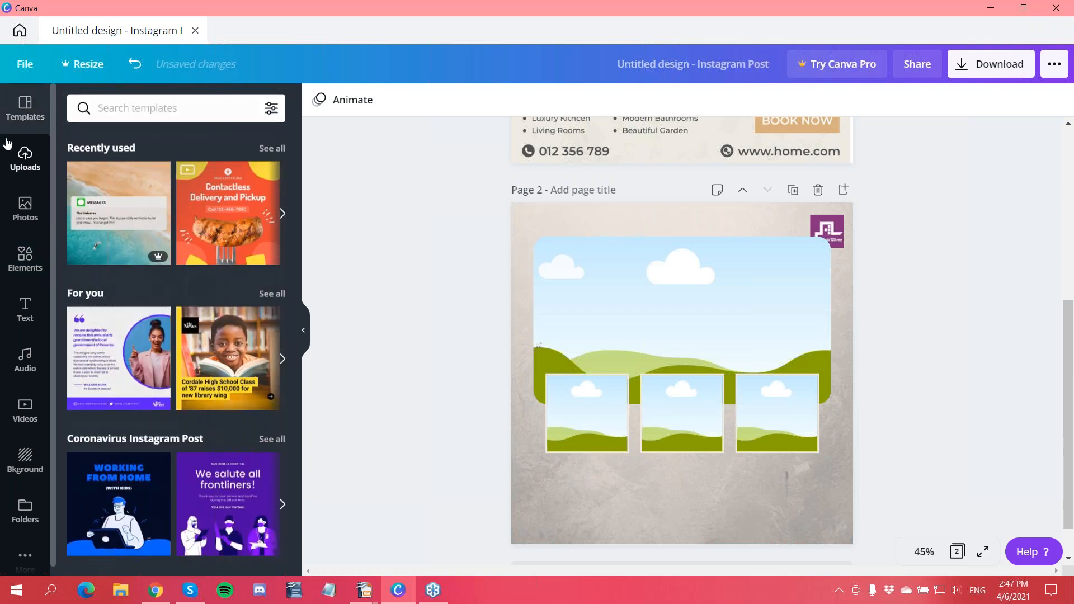
pyautogui.click(171, 109)
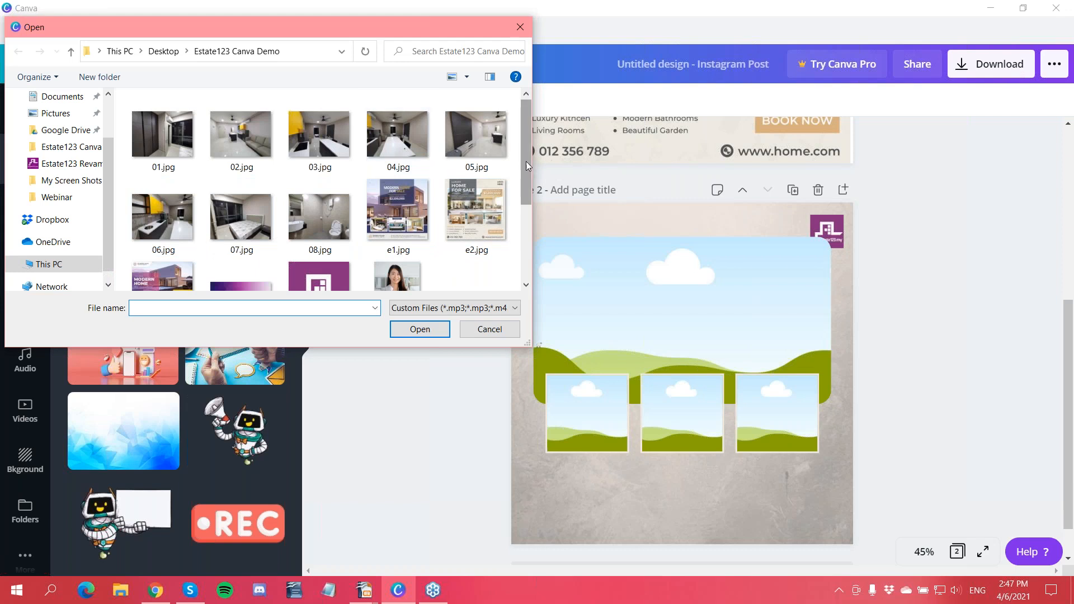
pyautogui.scroll(-1, 526, 188)
pyautogui.moveTo(526, 188); pyautogui.dragTo(511, 130)
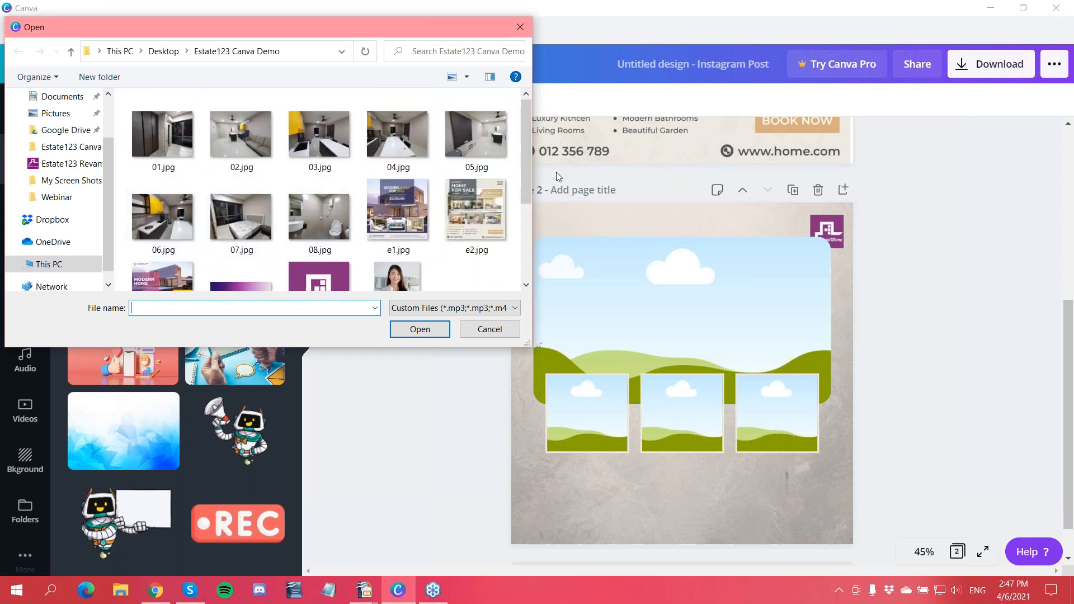
pyautogui.moveTo(529, 158); pyautogui.dragTo(520, 221)
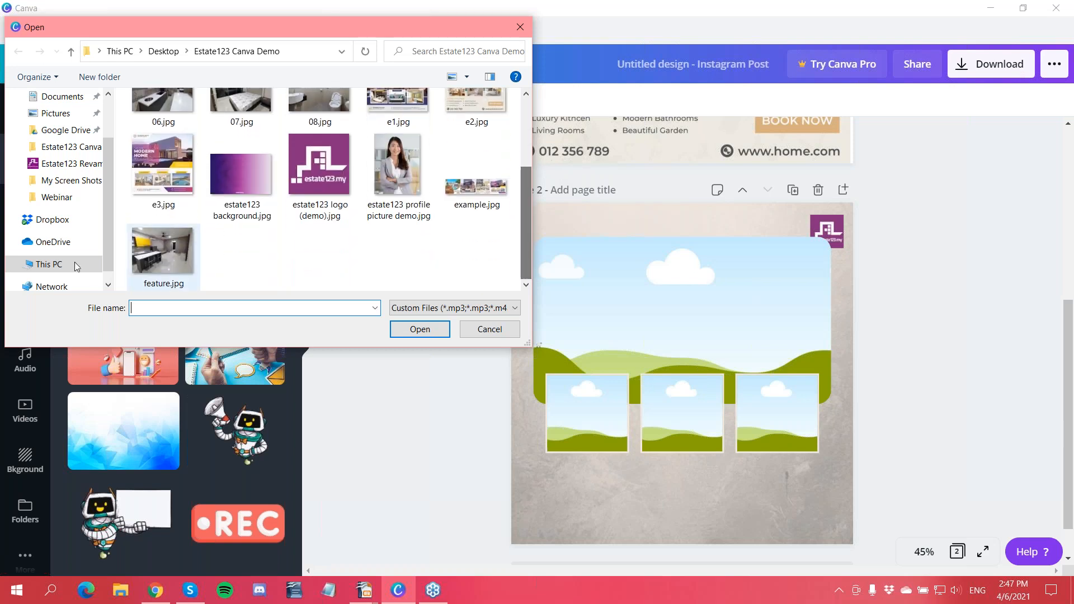
pyautogui.click(159, 255)
pyautogui.click(419, 329)
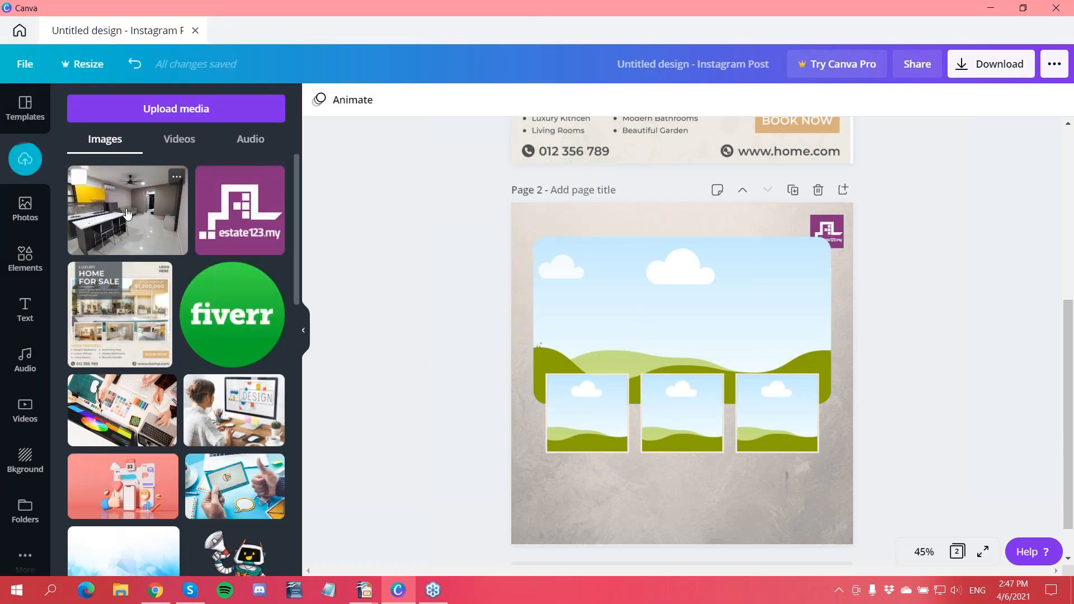
# Fill the large rounded frame on page 2 with the uploaded kitchen and living room photo
pyautogui.moveTo(127, 207); pyautogui.dragTo(128, 210)
pyautogui.moveTo(491, 266); pyautogui.dragTo(630, 300)
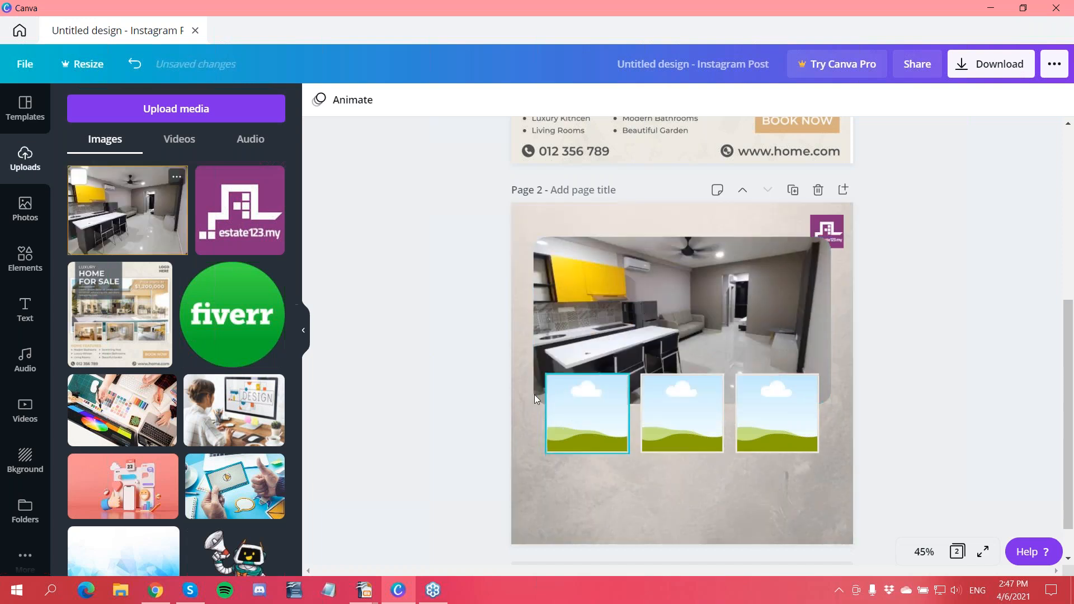
pyautogui.click(522, 347)
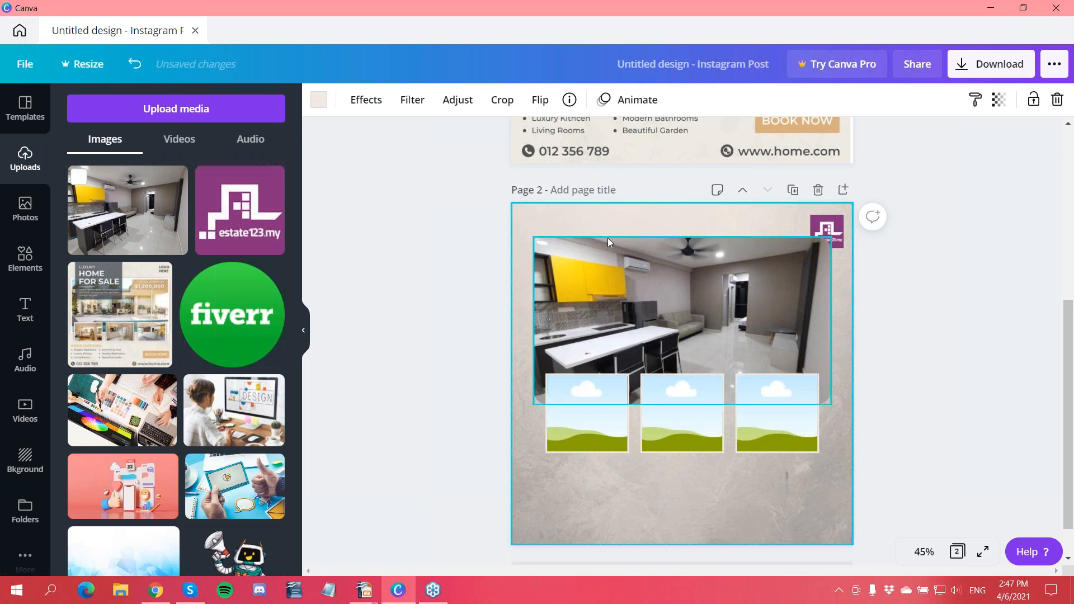
# Check the small photos in the reference flyer, then upload 07.jpg and place this bedroom photo in the leftmost small frame
pyautogui.scroll(3, 608, 241)
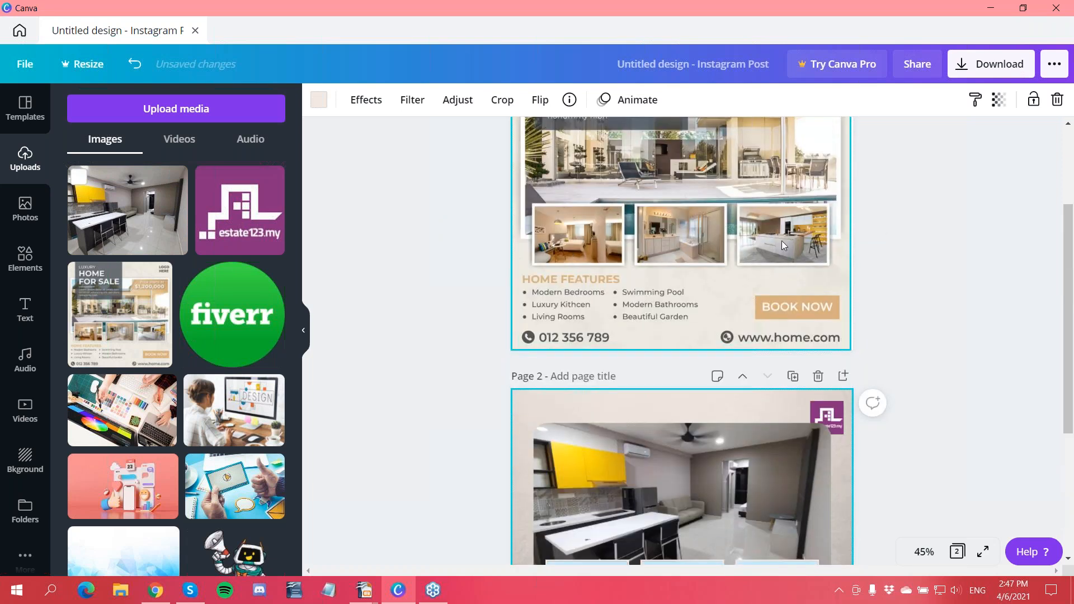
pyautogui.scroll(-3, 626, 361)
pyautogui.scroll(-1, 593, 332)
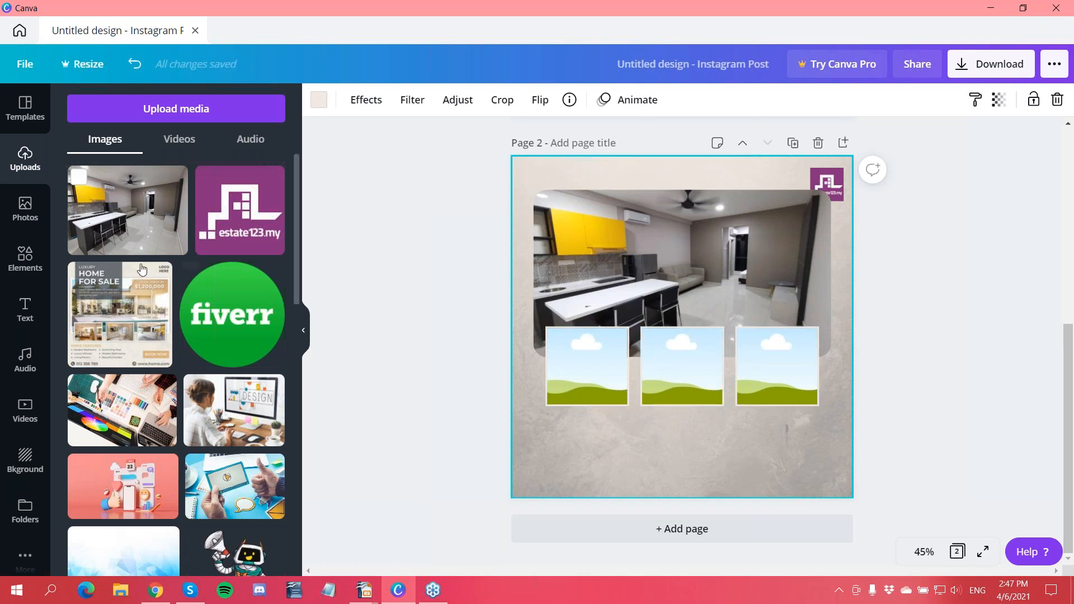
pyautogui.click(176, 109)
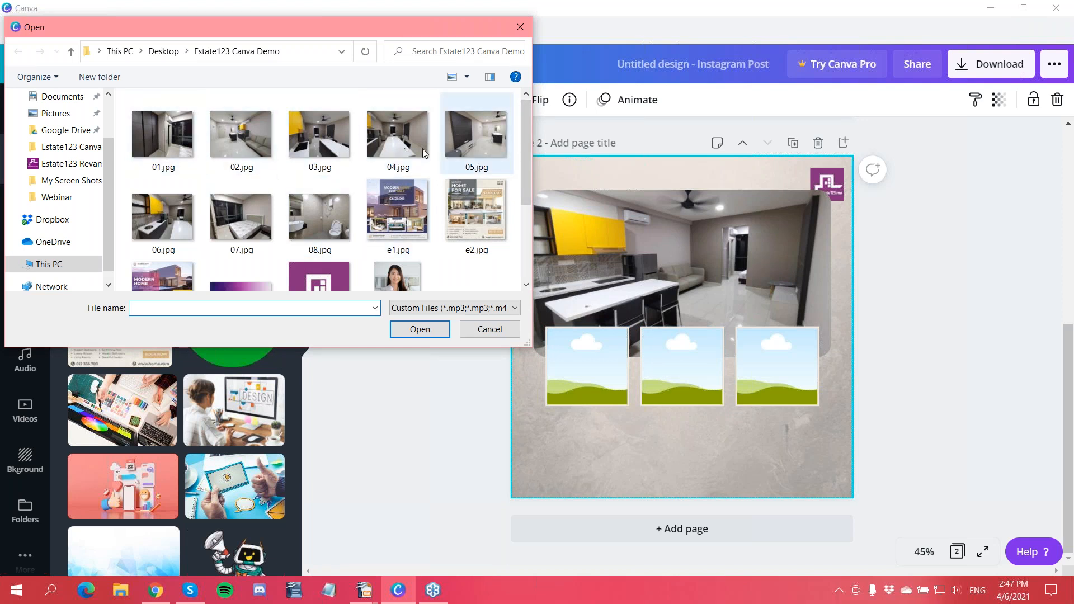
pyautogui.click(251, 213)
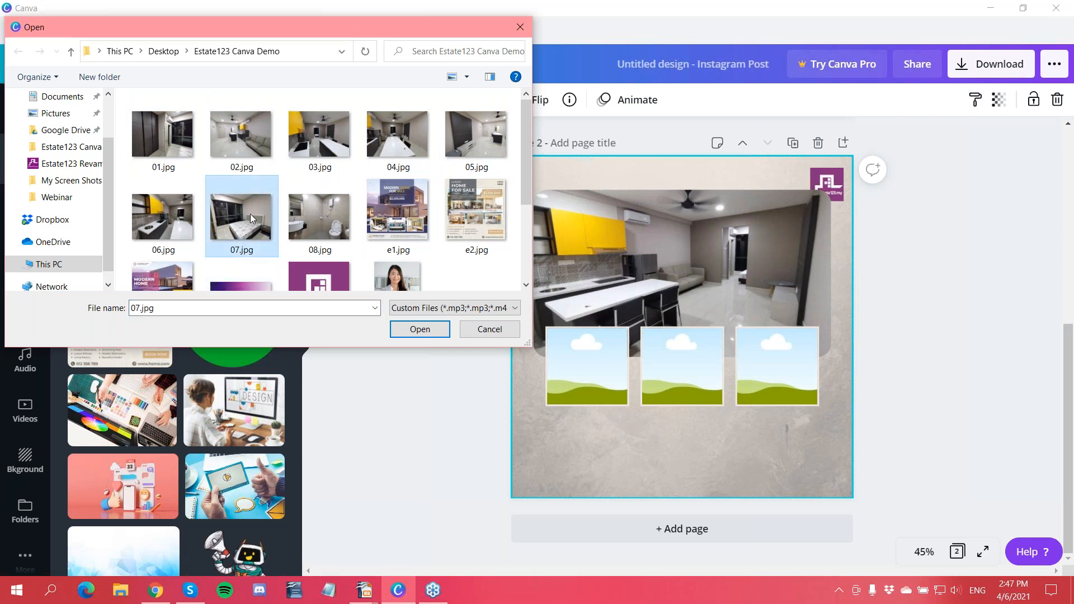
pyautogui.click(408, 332)
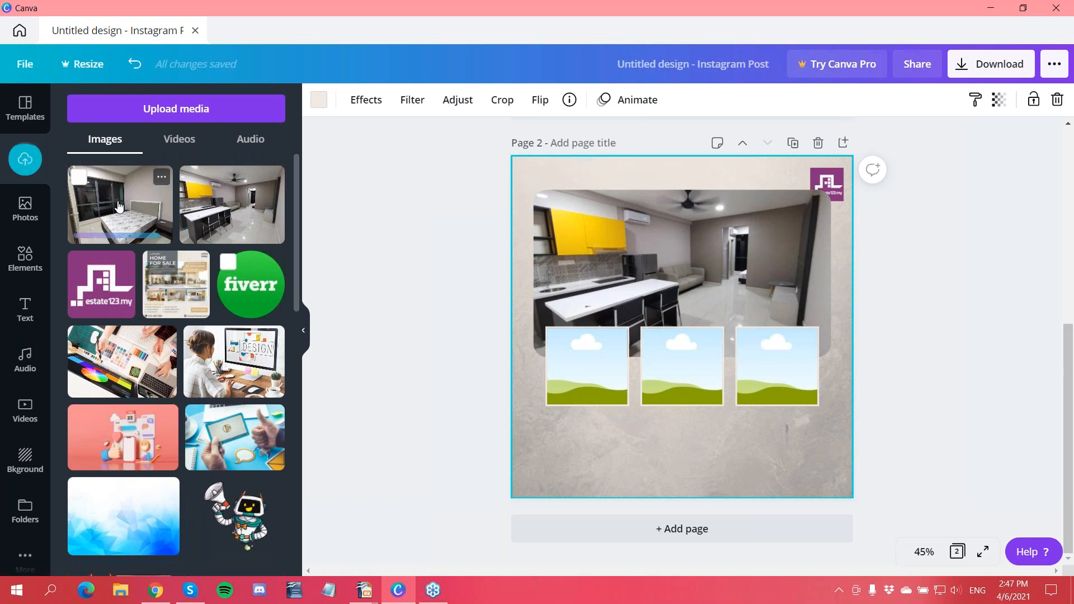
pyautogui.moveTo(116, 203); pyautogui.dragTo(579, 357)
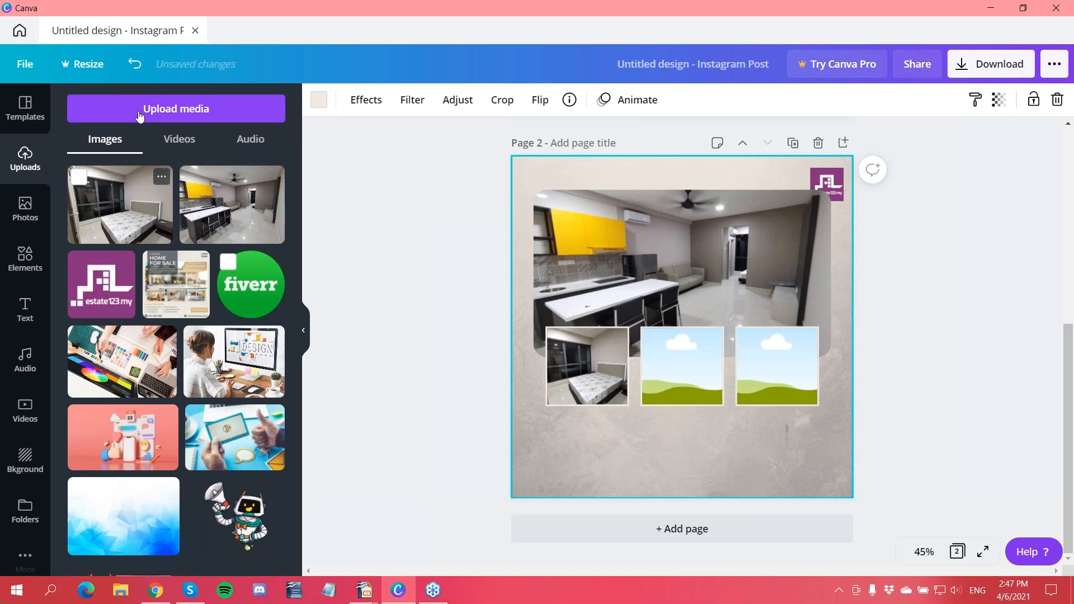
# Upload 08.jpg from the Estate123 Canva Demo folder and place this bathroom photo in the rightmost small frame
pyautogui.click(176, 109)
pyautogui.click(320, 230)
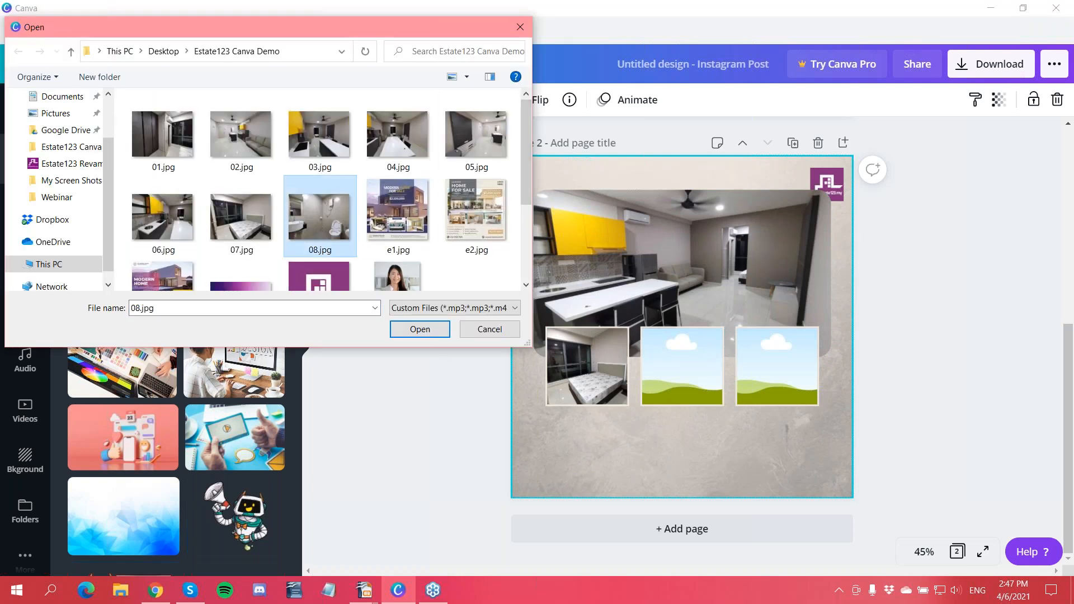
pyautogui.click(421, 331)
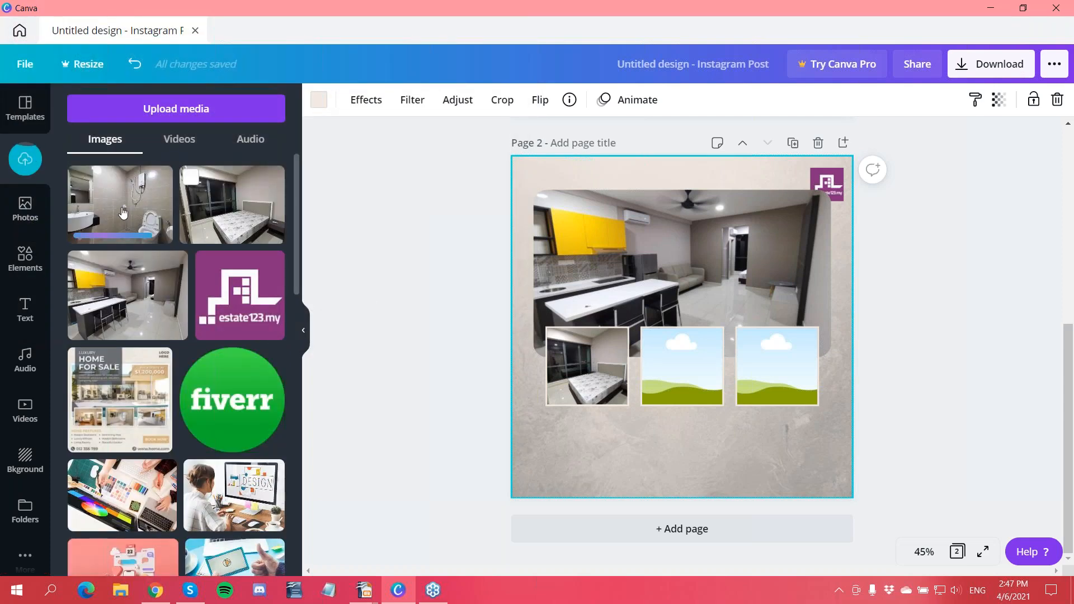
pyautogui.moveTo(120, 204); pyautogui.dragTo(777, 366)
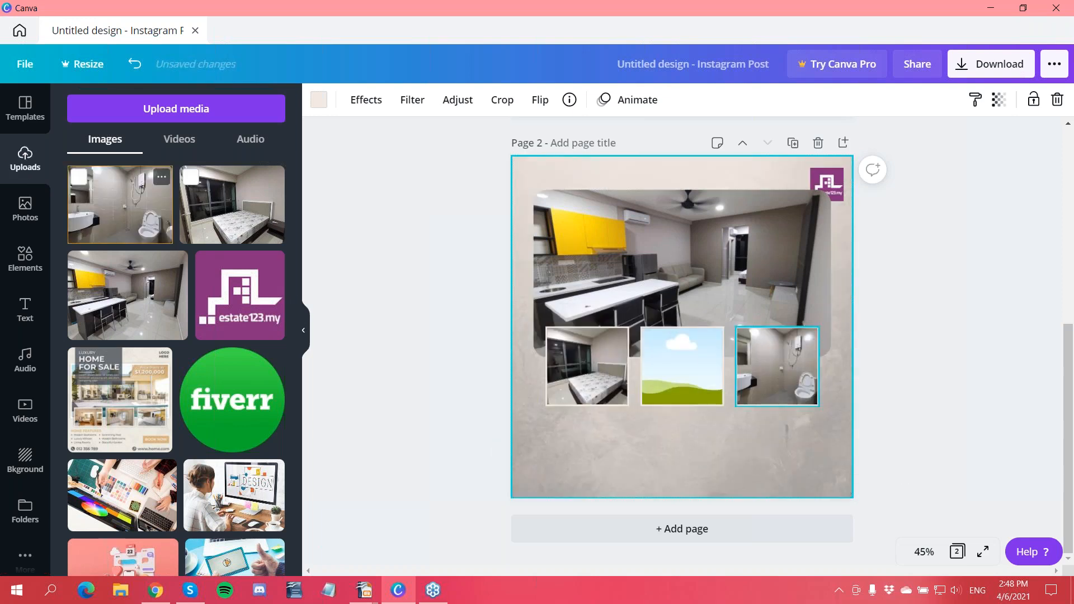
# Upload 05.jpg from the same folder and place this living area photo in the middle small frame
pyautogui.click(110, 118)
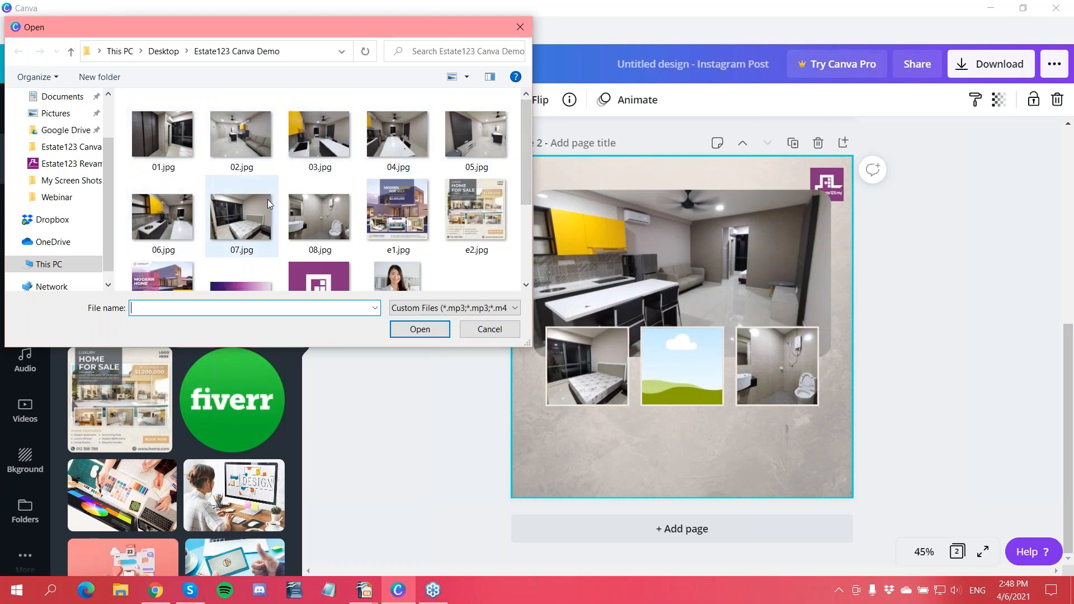
pyautogui.click(470, 149)
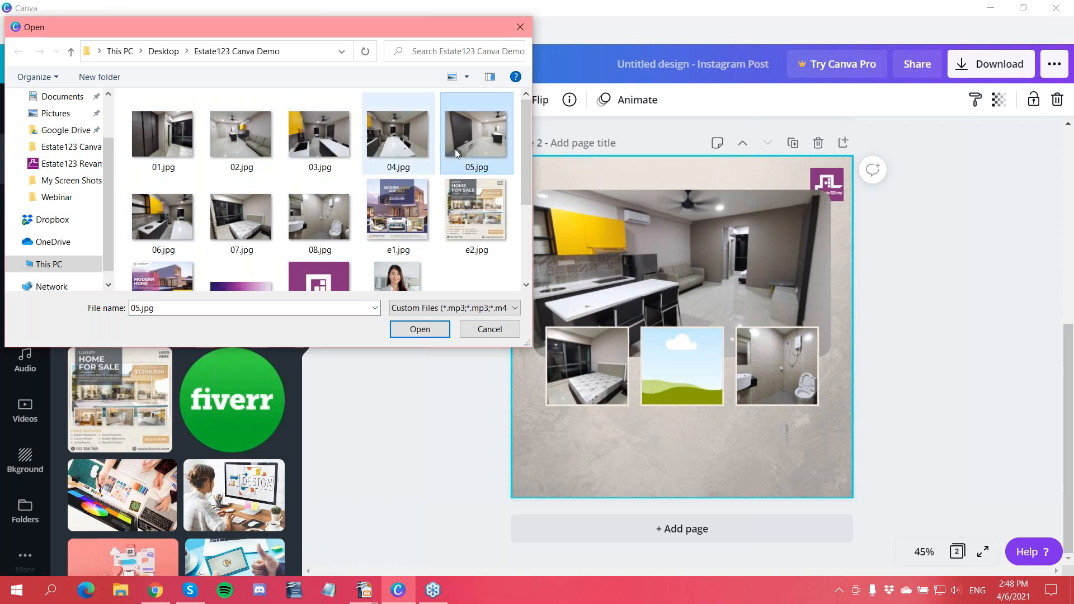
pyautogui.click(429, 331)
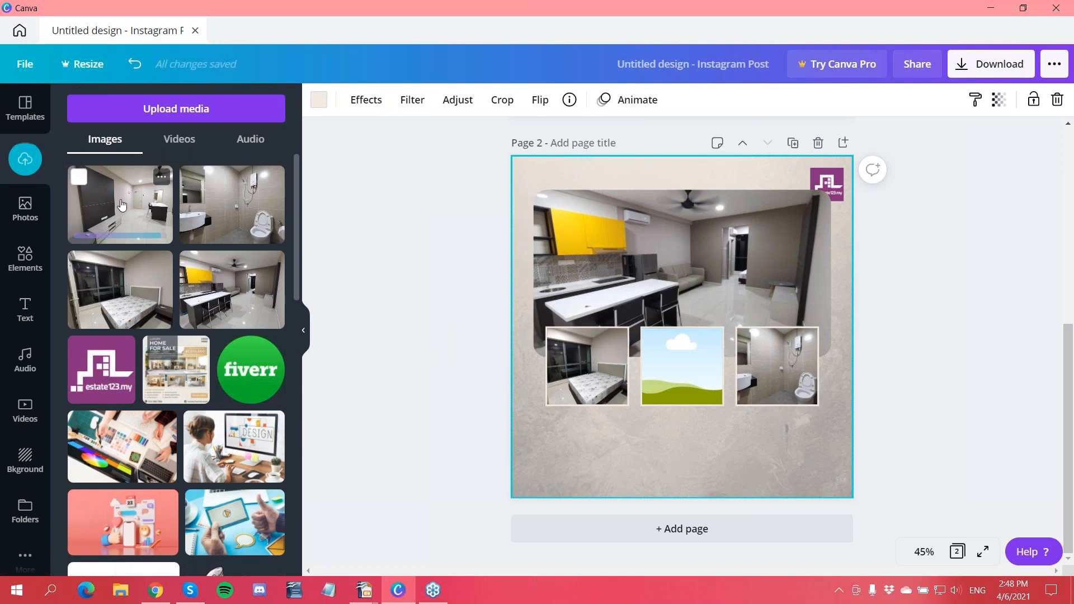
pyautogui.moveTo(94, 186); pyautogui.dragTo(676, 357)
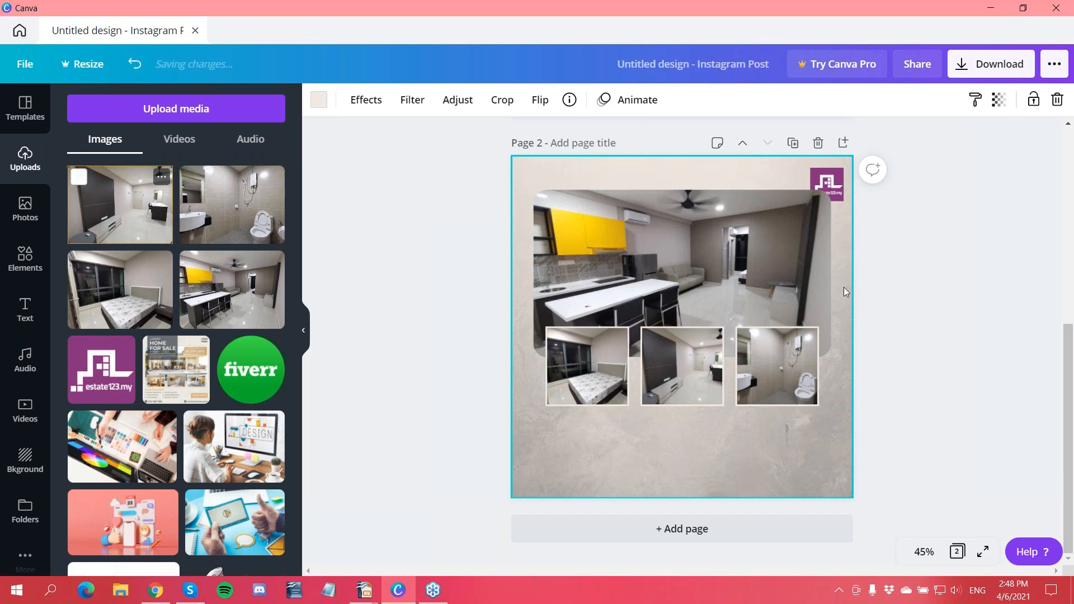
# Shift the bedroom photo slightly to the left inside the leftmost small frame
pyautogui.scroll(6, 553, 288)
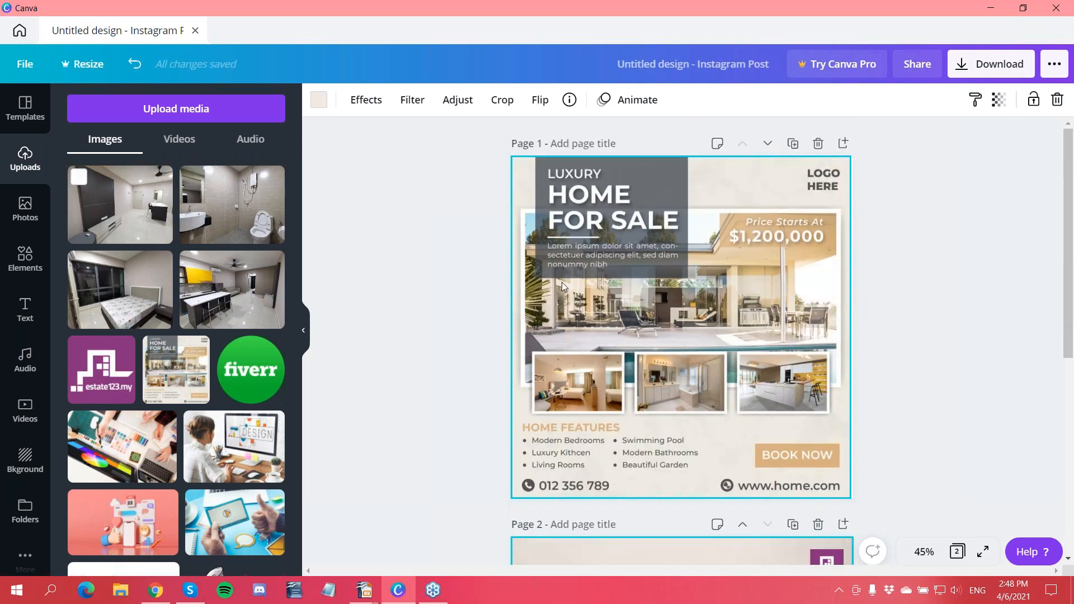
pyautogui.scroll(-6, 562, 282)
pyautogui.click(583, 357)
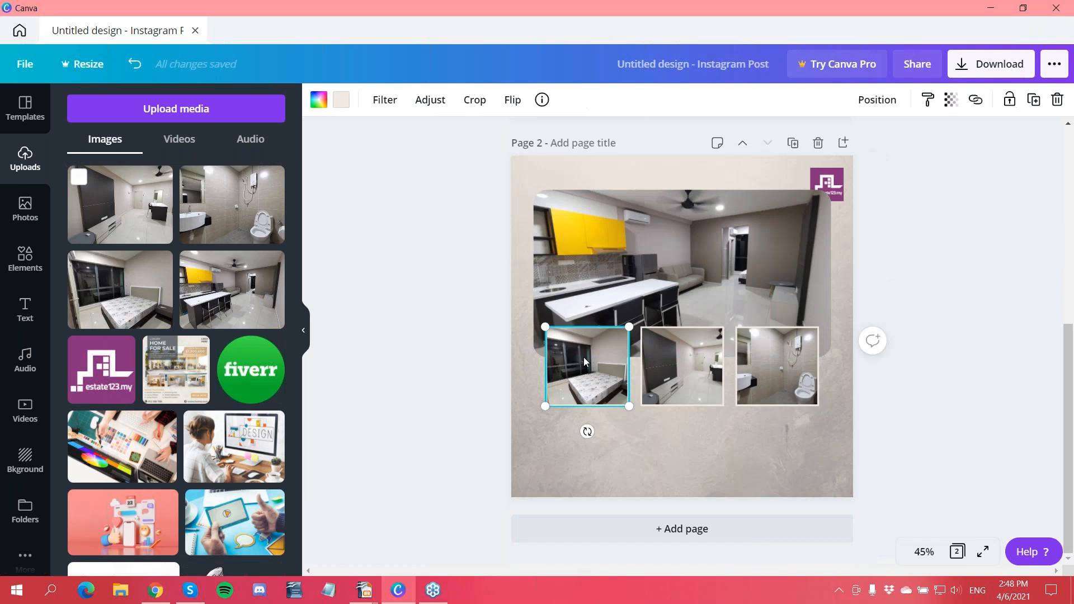
pyautogui.doubleClick(583, 357)
pyautogui.moveTo(583, 357); pyautogui.dragTo(581, 366)
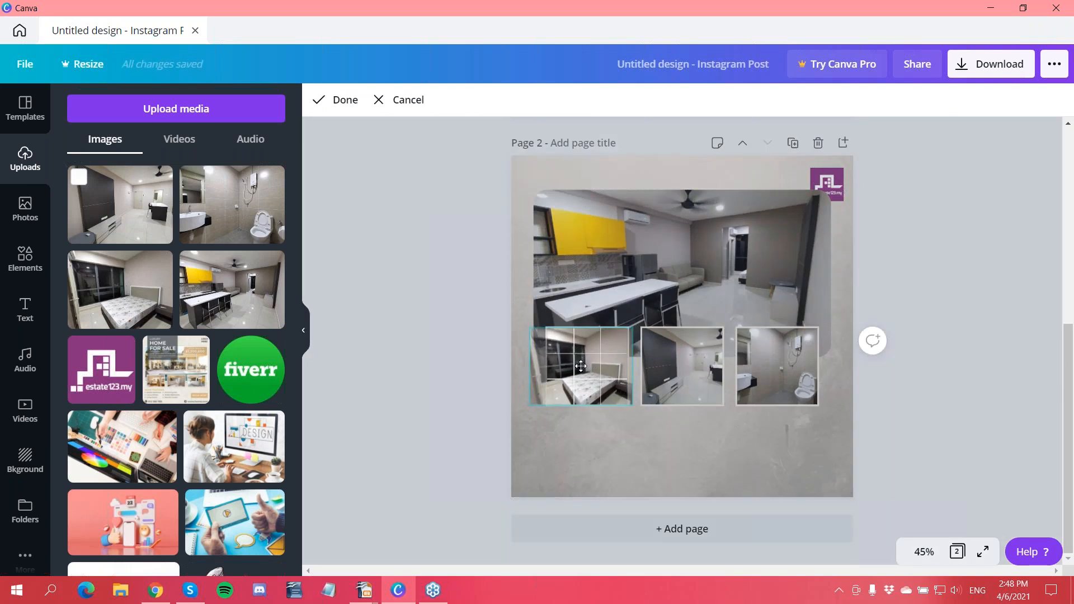
pyautogui.click(445, 201)
# Fine-tune the crop positions of the living area and bathroom photos inside the middle and rightmost small frames
pyautogui.click(687, 361)
pyautogui.doubleClick(687, 362)
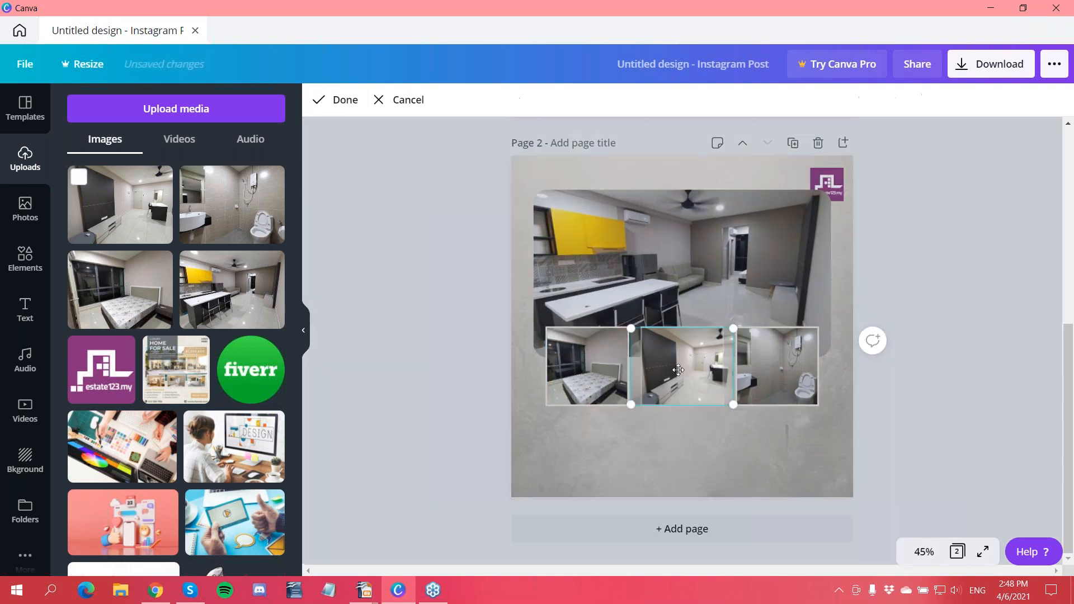
pyautogui.moveTo(686, 362); pyautogui.dragTo(682, 363)
pyautogui.click(340, 104)
pyautogui.click(772, 359)
pyautogui.doubleClick(772, 354)
pyautogui.moveTo(772, 357); pyautogui.dragTo(773, 357)
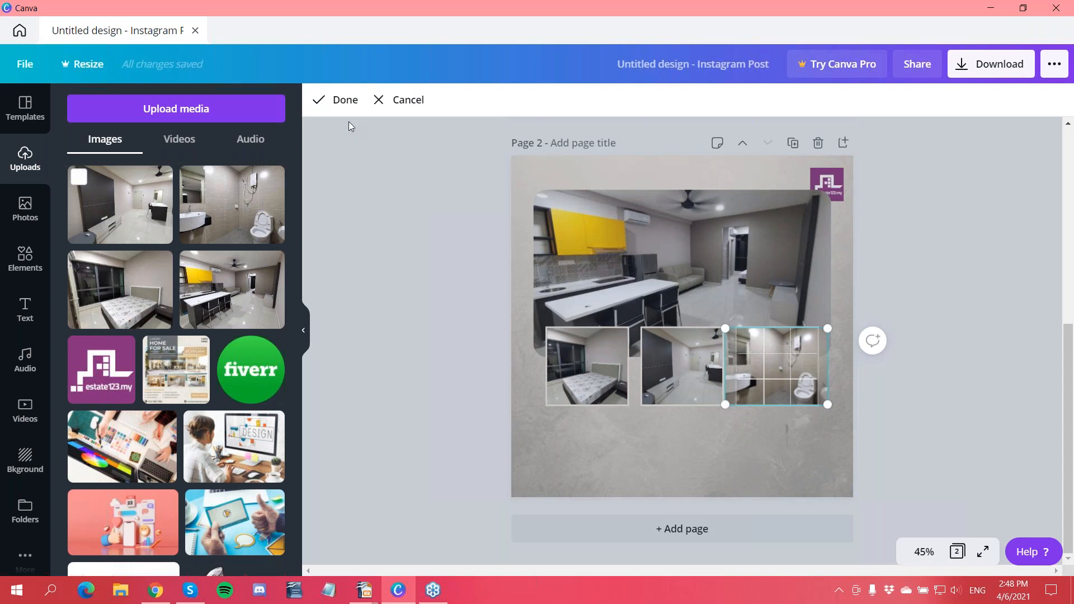
pyautogui.click(327, 106)
pyautogui.click(496, 284)
# Bring the estate123.my logo on page 2 forward so it sits above the large kitchen photo
pyautogui.scroll(3, 504, 297)
pyautogui.scroll(1, 513, 308)
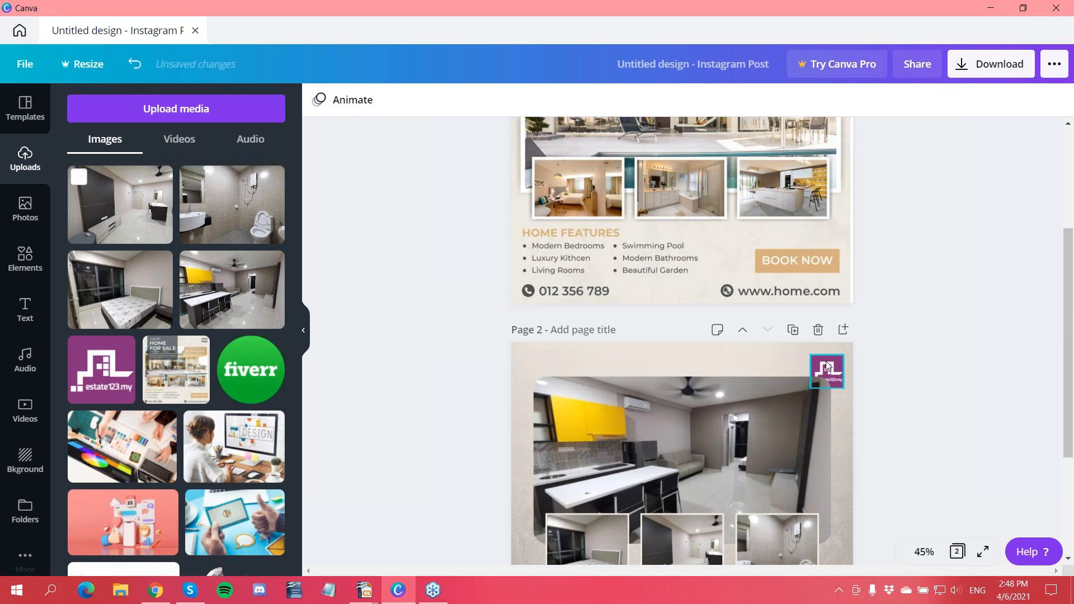
pyautogui.click(828, 367)
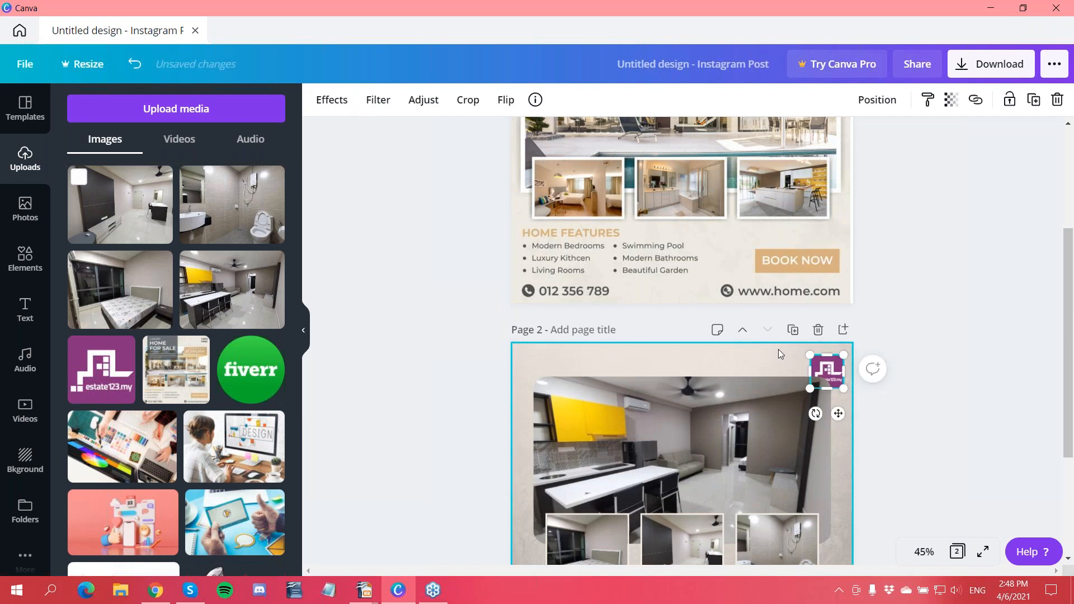
pyautogui.scroll(-1, 778, 349)
pyautogui.scroll(-1, 833, 253)
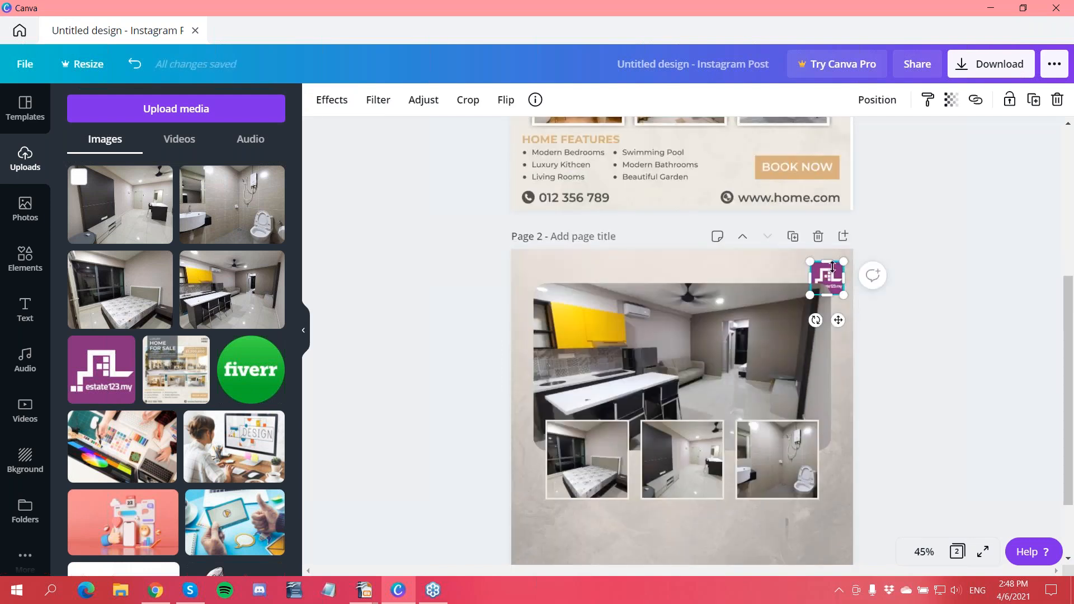
pyautogui.rightClick(833, 268)
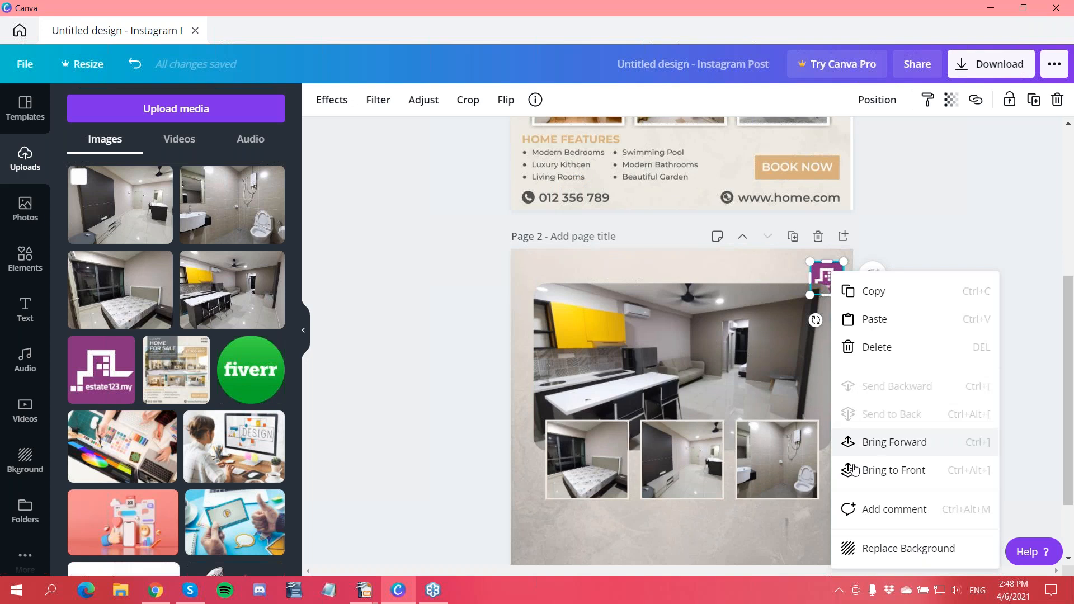
pyautogui.click(859, 442)
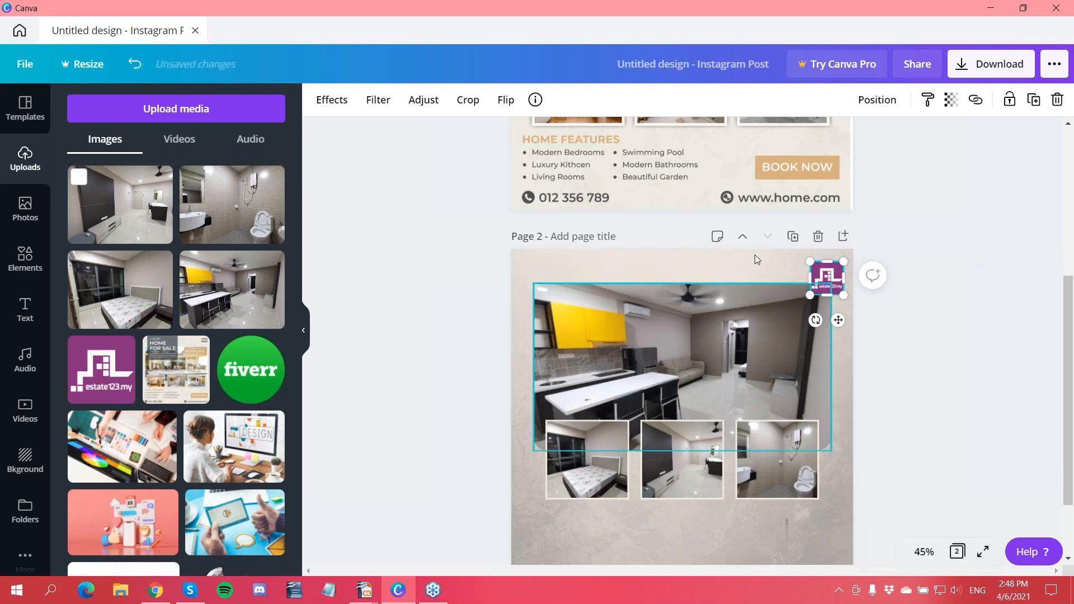
pyautogui.click(724, 264)
# Check the title block in the reference flyer, then insert a square shape and move it to the upper left part of page 2
pyautogui.scroll(5, 583, 333)
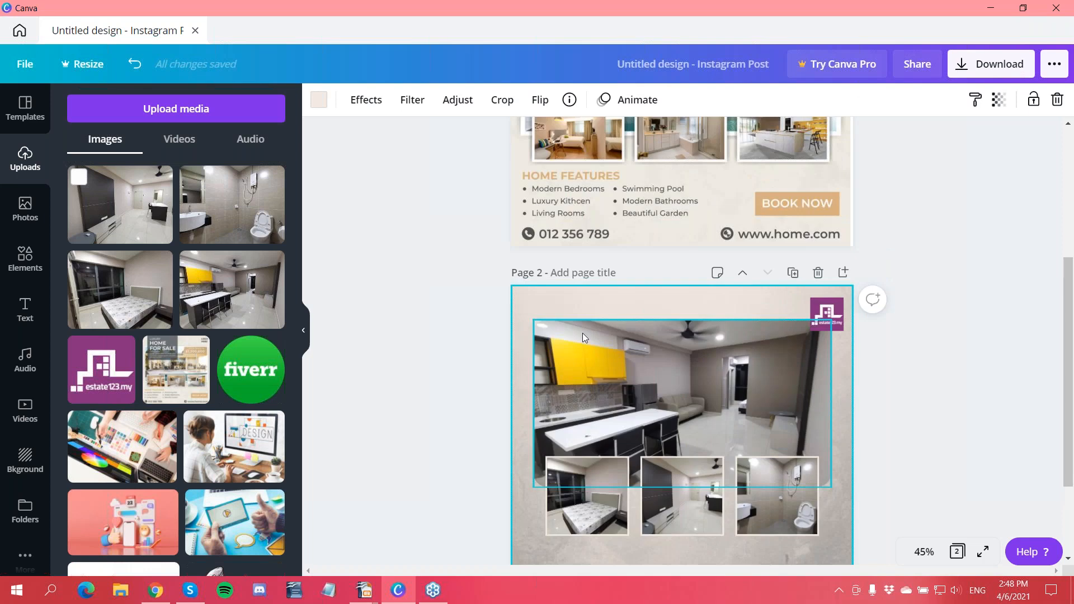
pyautogui.scroll(-3, 662, 269)
pyautogui.scroll(-5, 630, 311)
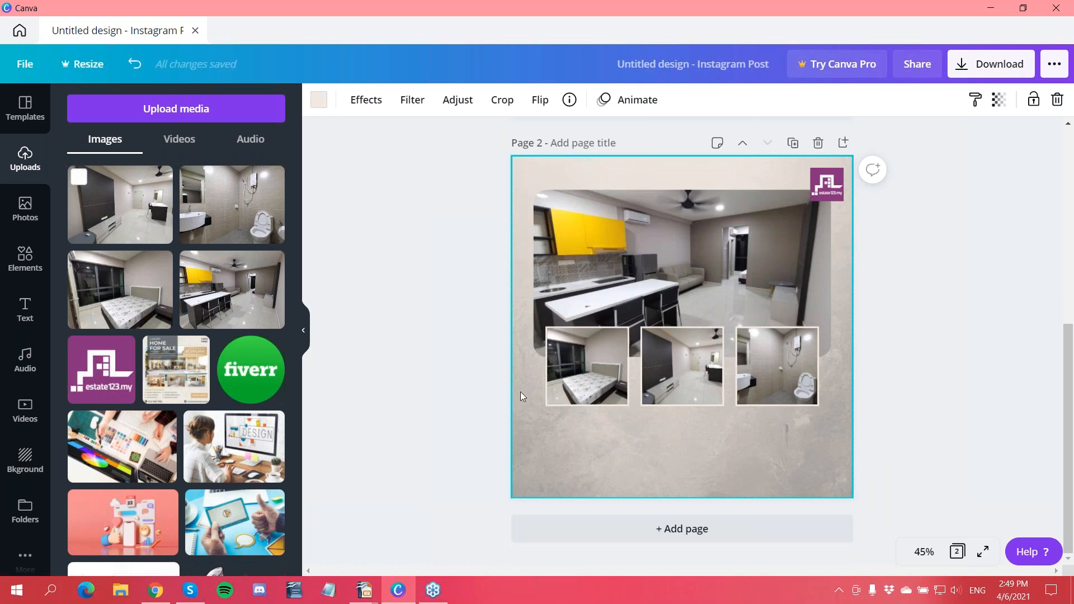
pyautogui.scroll(6, 520, 392)
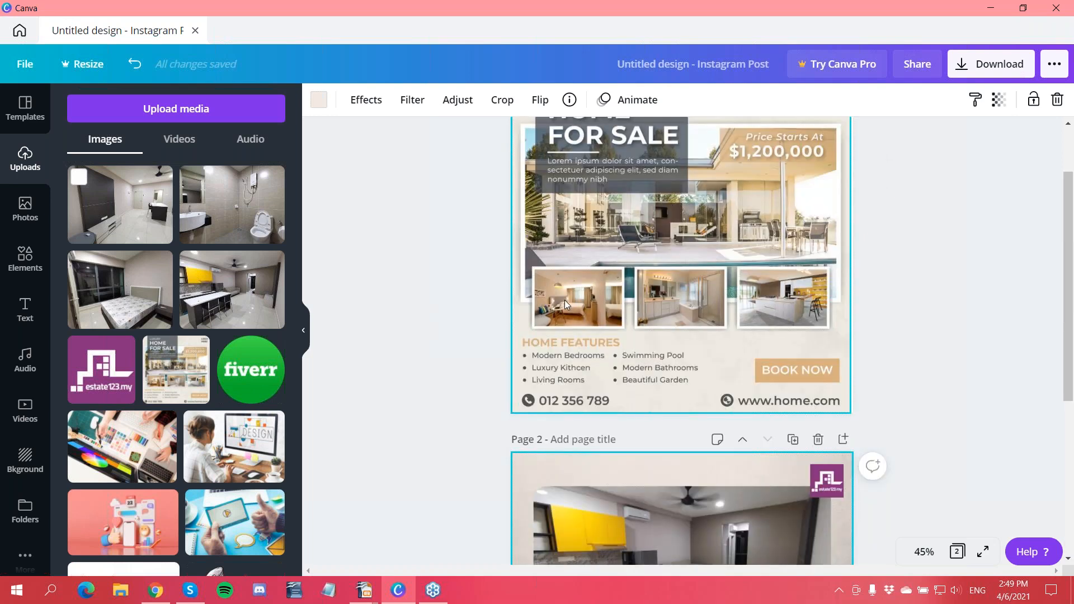
pyautogui.scroll(2, 565, 300)
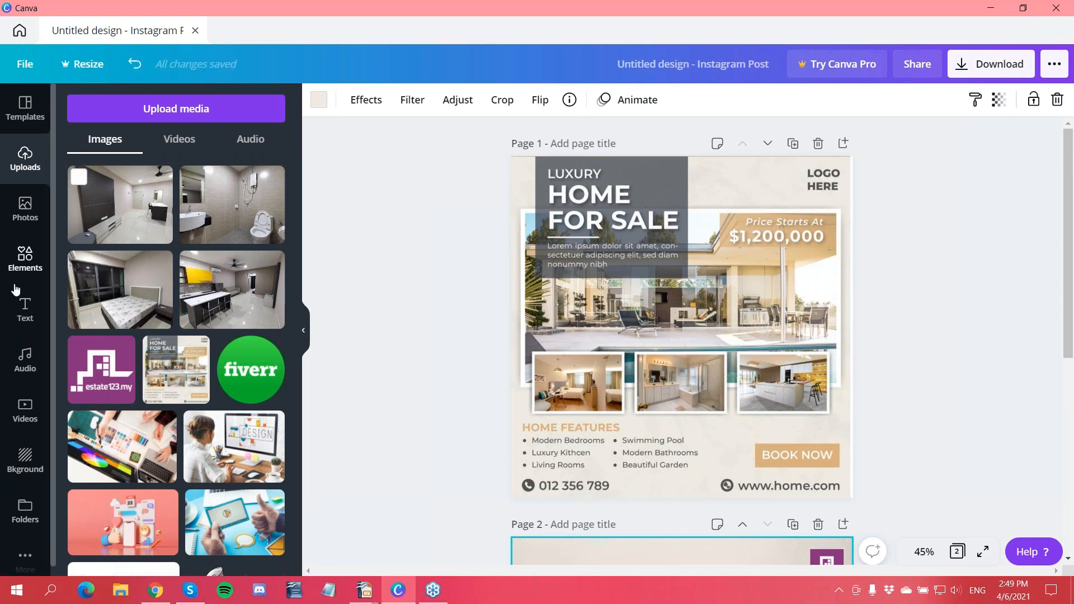
pyautogui.click(23, 259)
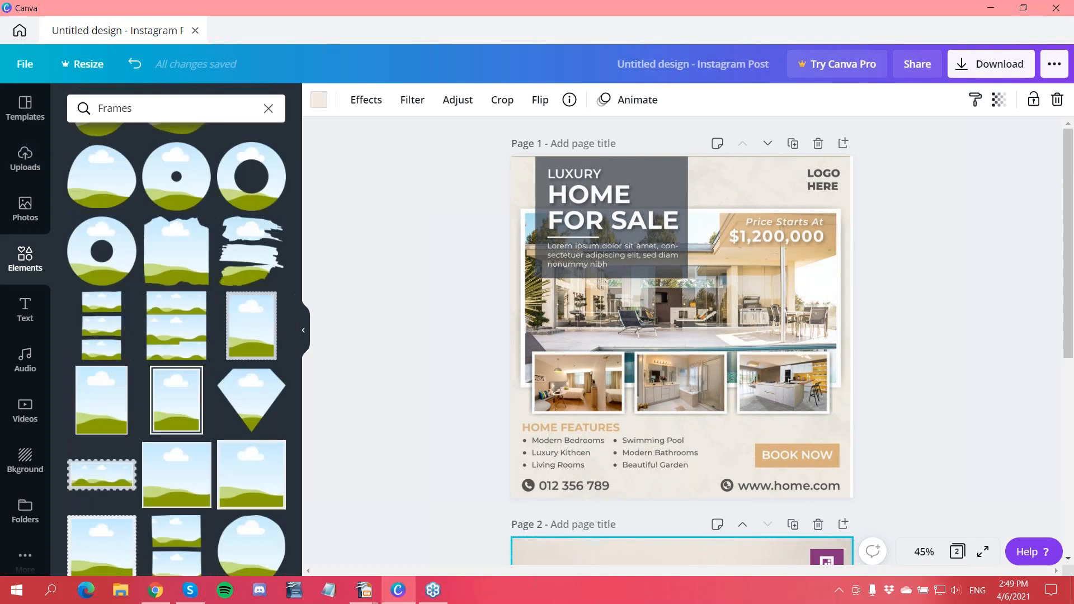
pyautogui.click(268, 109)
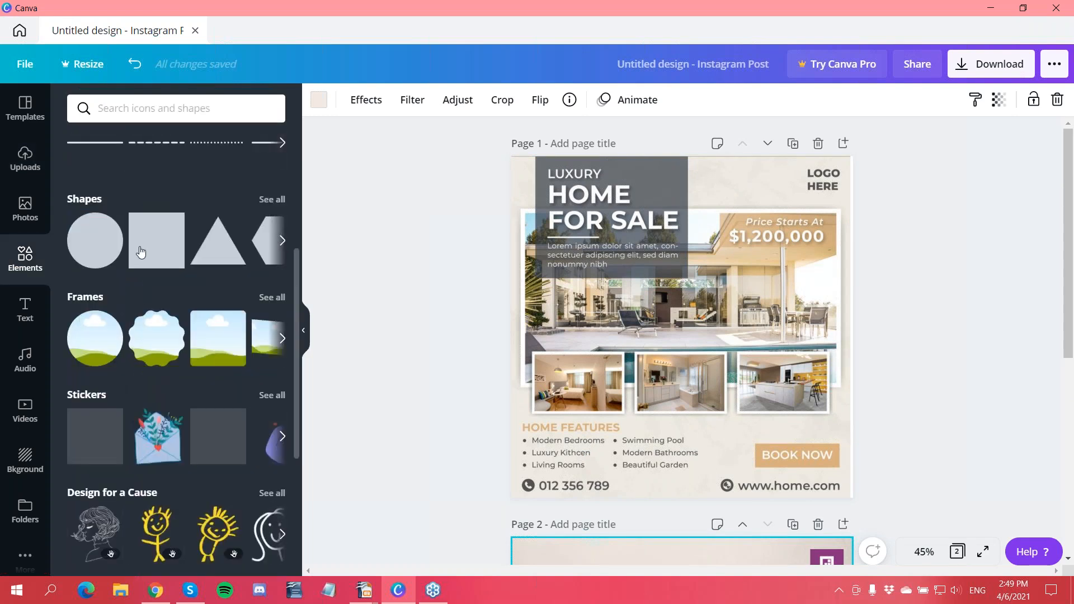
pyautogui.click(140, 253)
pyautogui.scroll(-3, 678, 439)
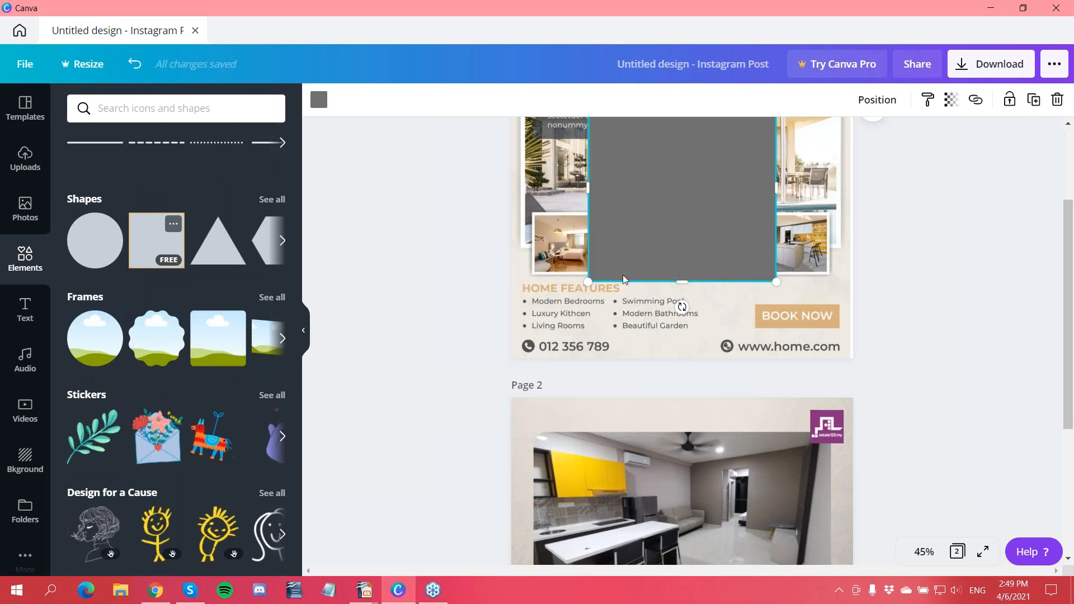
pyautogui.moveTo(647, 169); pyautogui.dragTo(615, 448)
pyautogui.scroll(-3, 615, 308)
pyautogui.moveTo(615, 307); pyautogui.dragTo(595, 328)
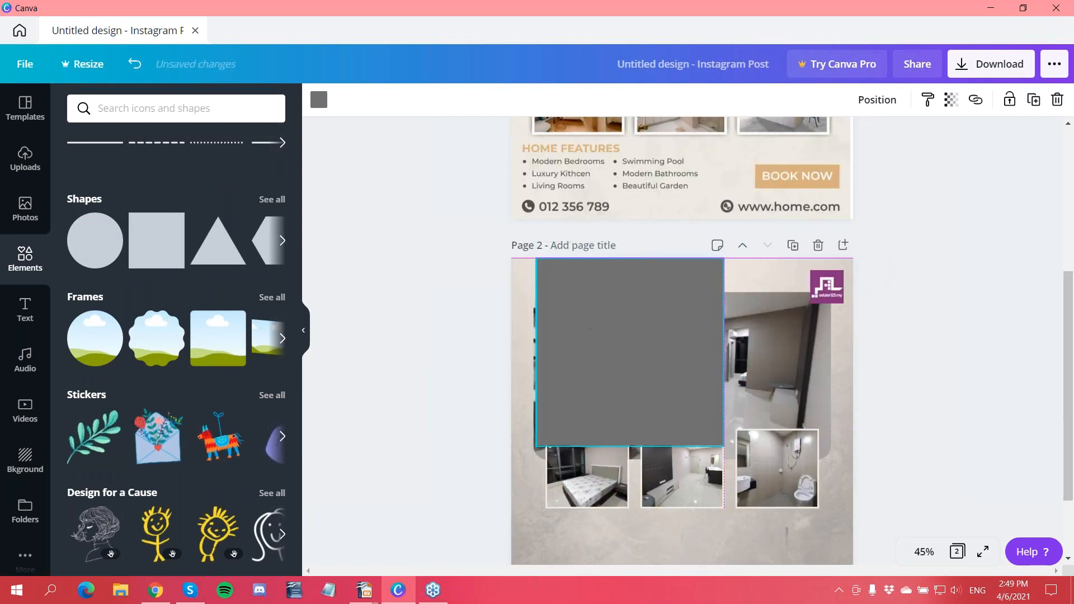
# Shrink the grey square to a smaller rectangle at the page's upper edge, left-aligned with the leftmost small frame
pyautogui.moveTo(687, 399); pyautogui.dragTo(654, 376)
pyautogui.moveTo(654, 317); pyautogui.dragTo(683, 318)
pyautogui.moveTo(583, 312); pyautogui.dragTo(593, 310)
pyautogui.moveTo(592, 310); pyautogui.dragTo(593, 310)
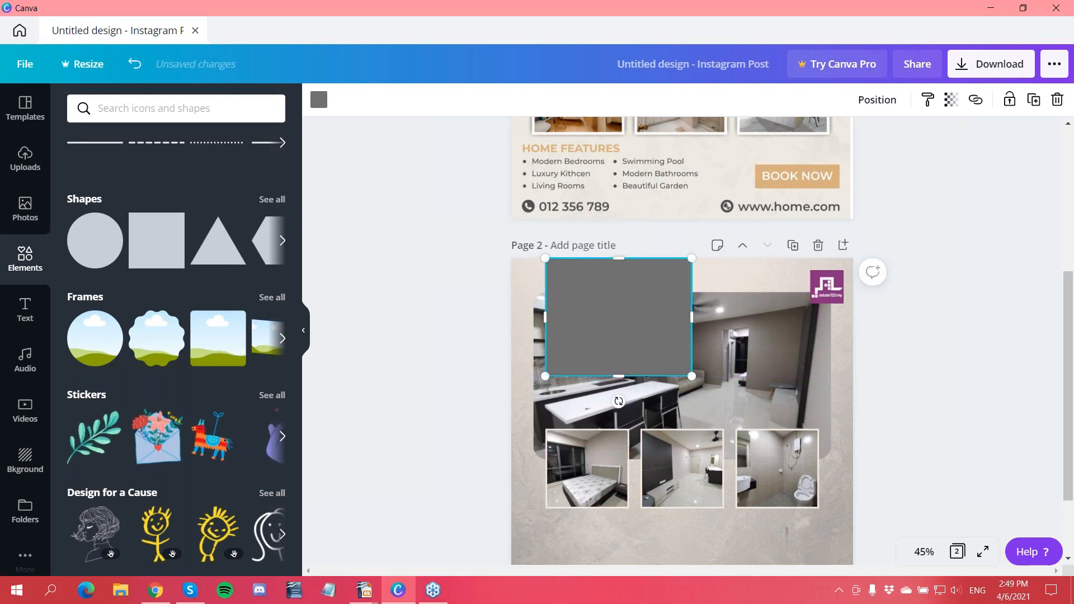
pyautogui.scroll(-1, 620, 326)
pyautogui.scroll(-1, 619, 321)
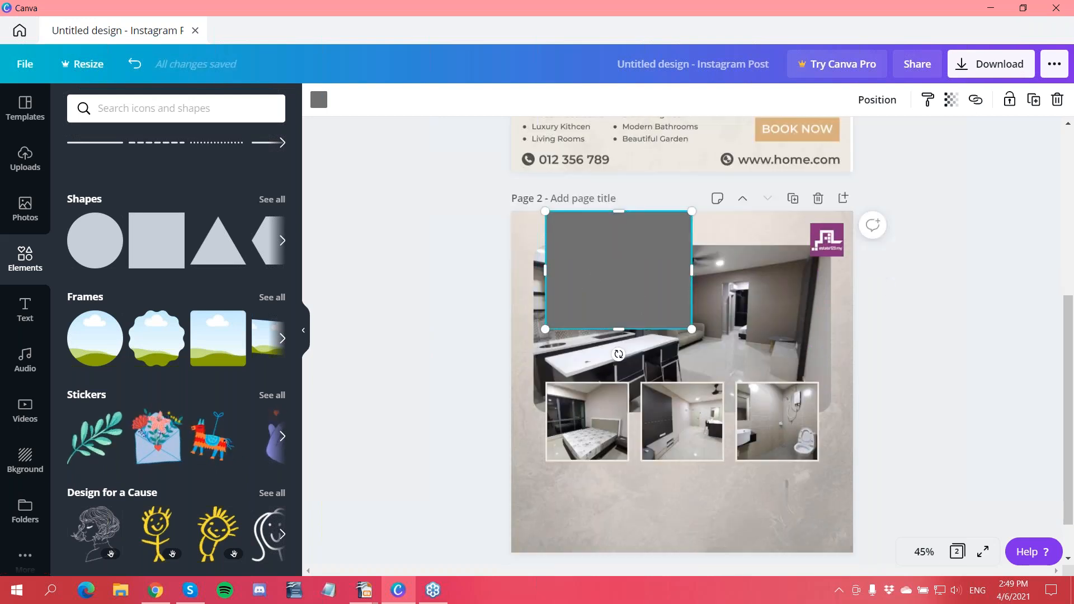
pyautogui.click(469, 299)
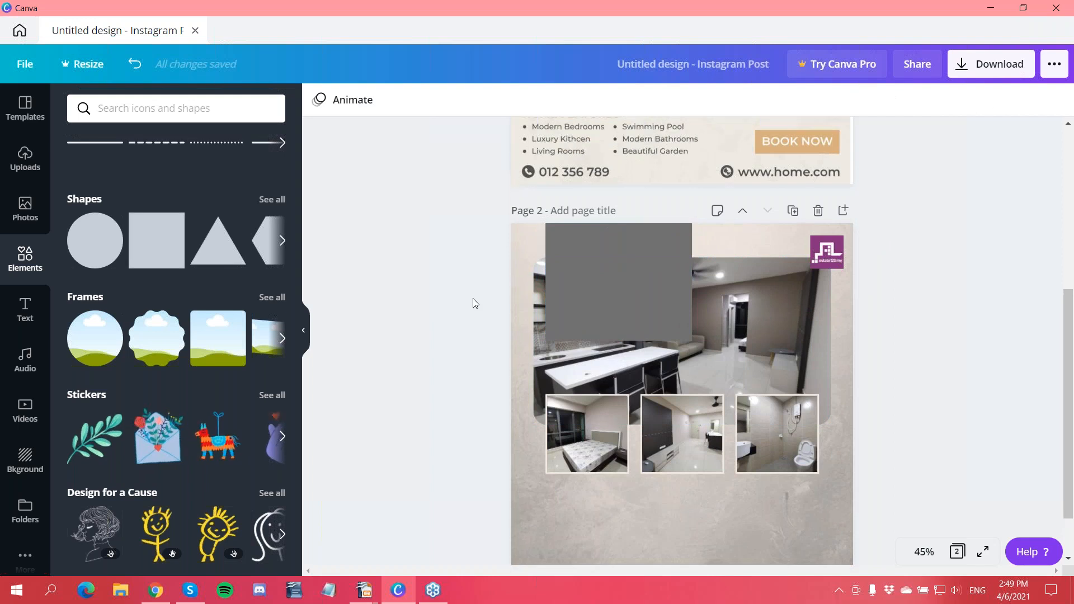
# Compare with the reference flyer and set the grey rectangle's transparency to 51
pyautogui.scroll(6, 492, 299)
pyautogui.scroll(-3, 641, 276)
pyautogui.scroll(-1, 451, 388)
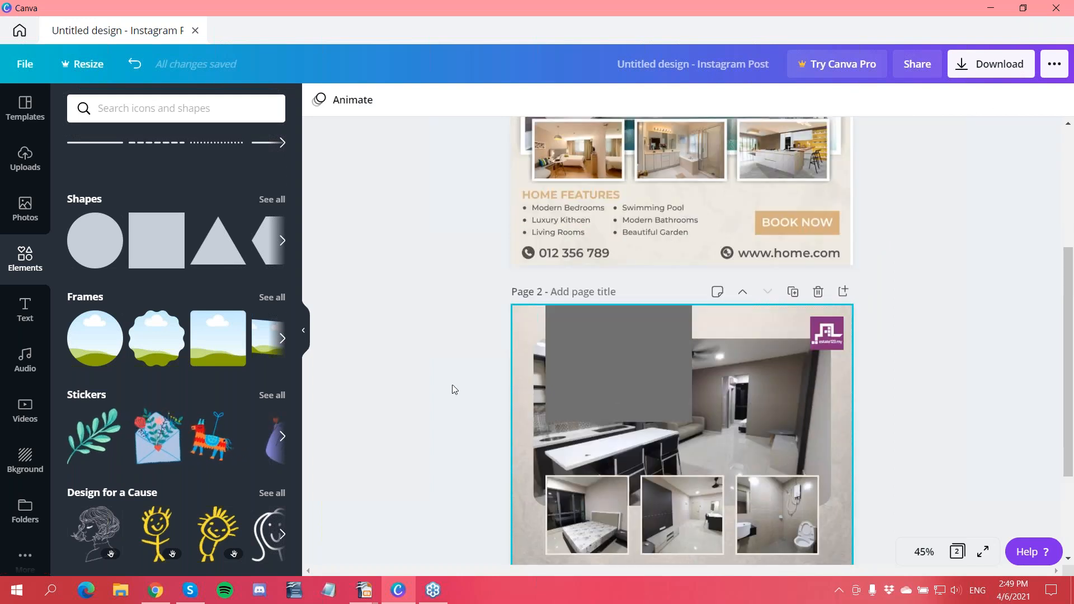
pyautogui.scroll(-1, 451, 388)
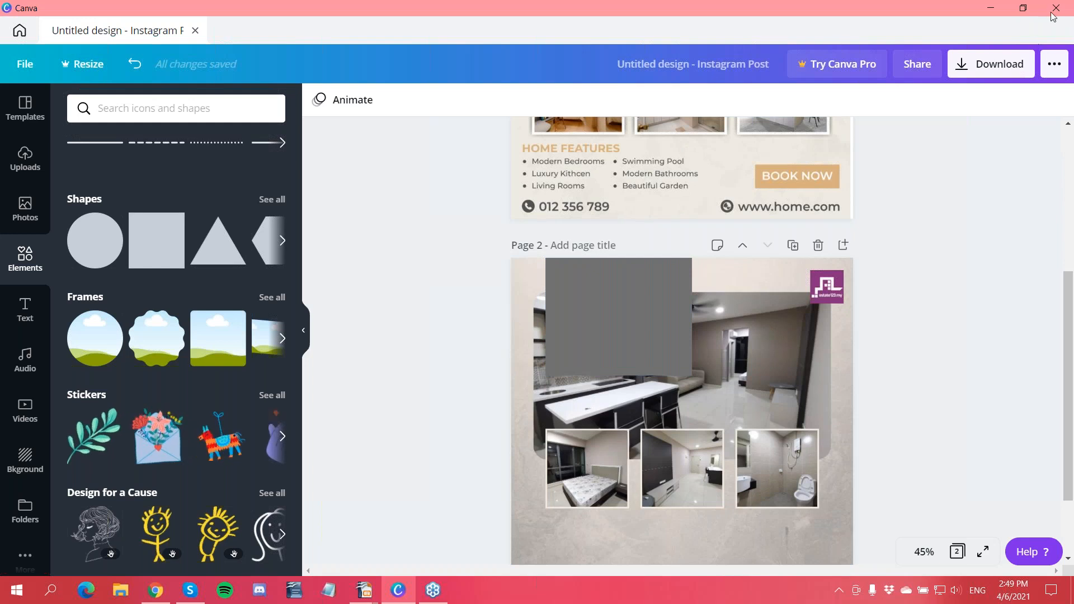
pyautogui.click(1034, 29)
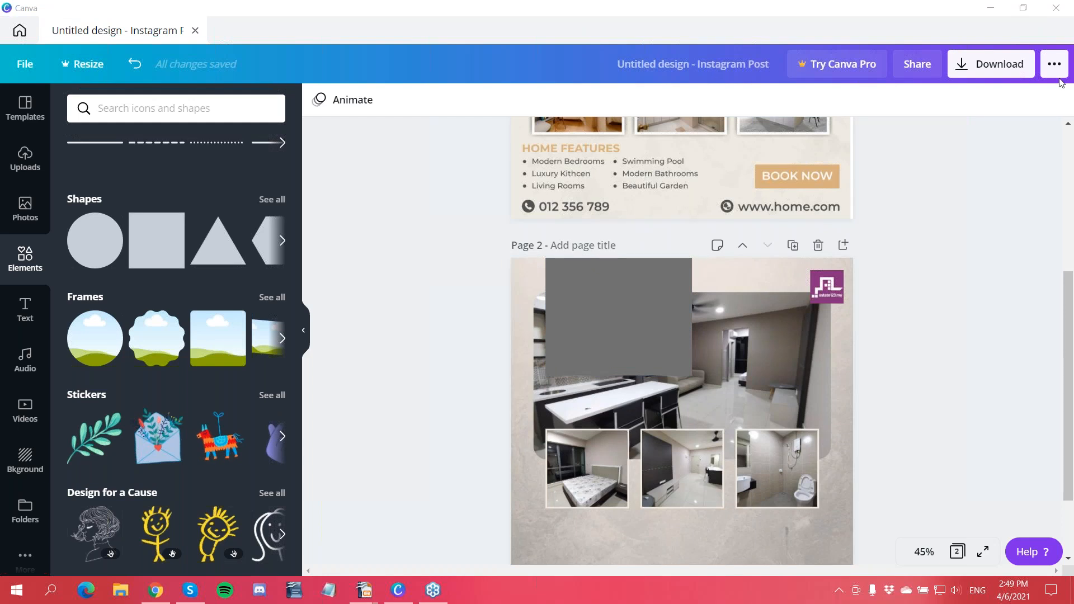
pyautogui.click(605, 306)
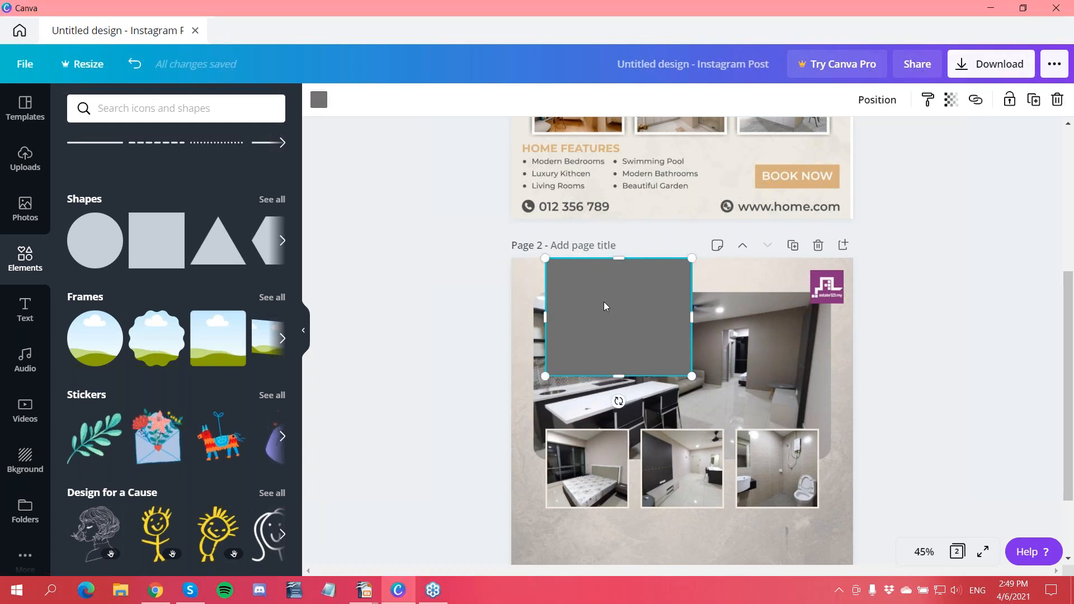
pyautogui.click(951, 100)
pyautogui.moveTo(907, 145); pyautogui.dragTo(868, 148)
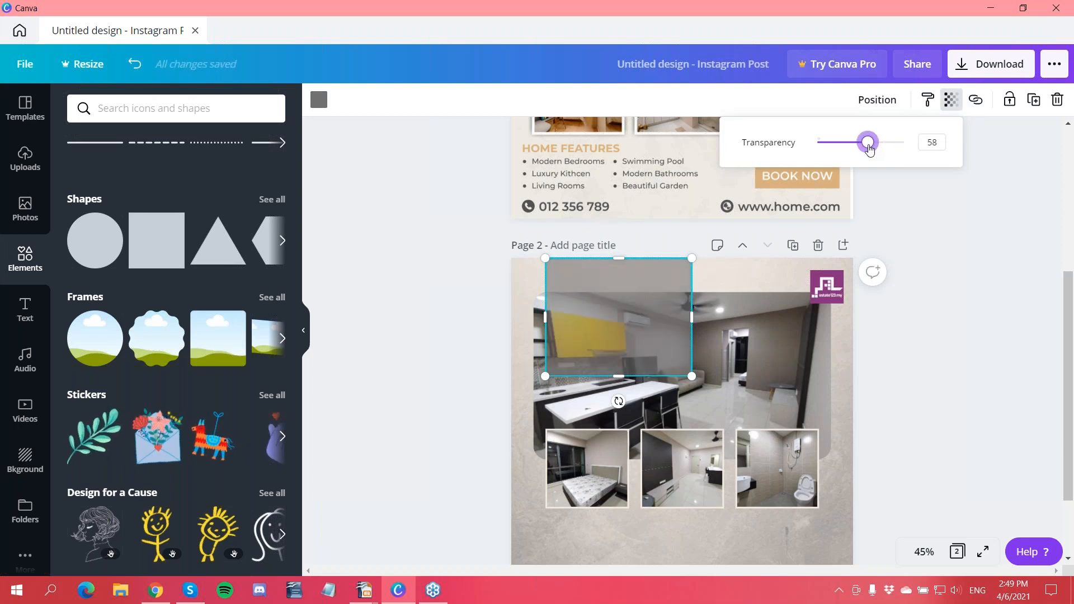
pyautogui.moveTo(867, 147); pyautogui.dragTo(860, 146)
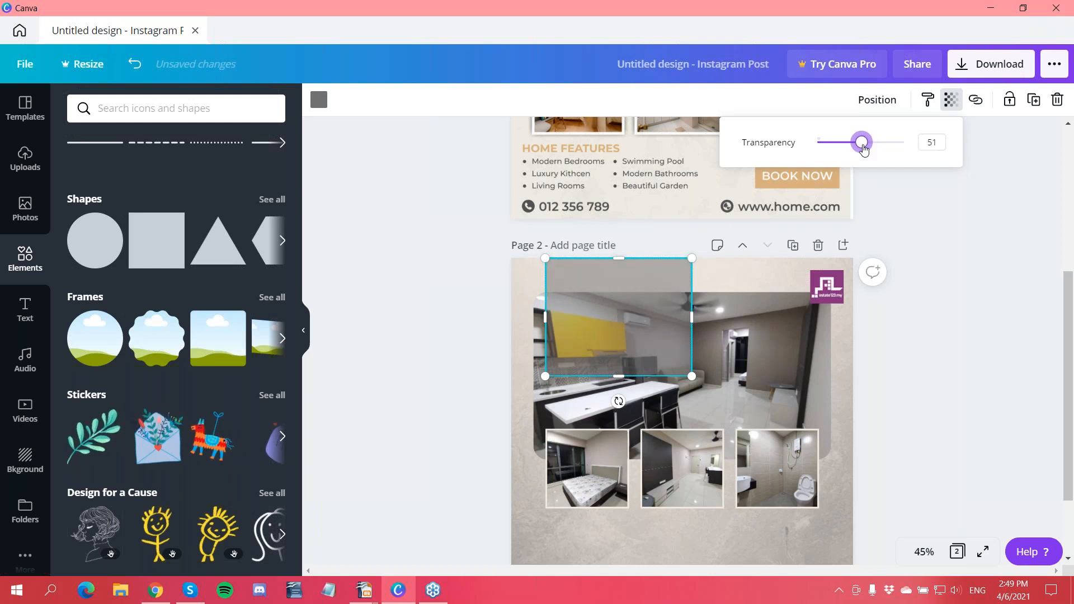
pyautogui.click(903, 315)
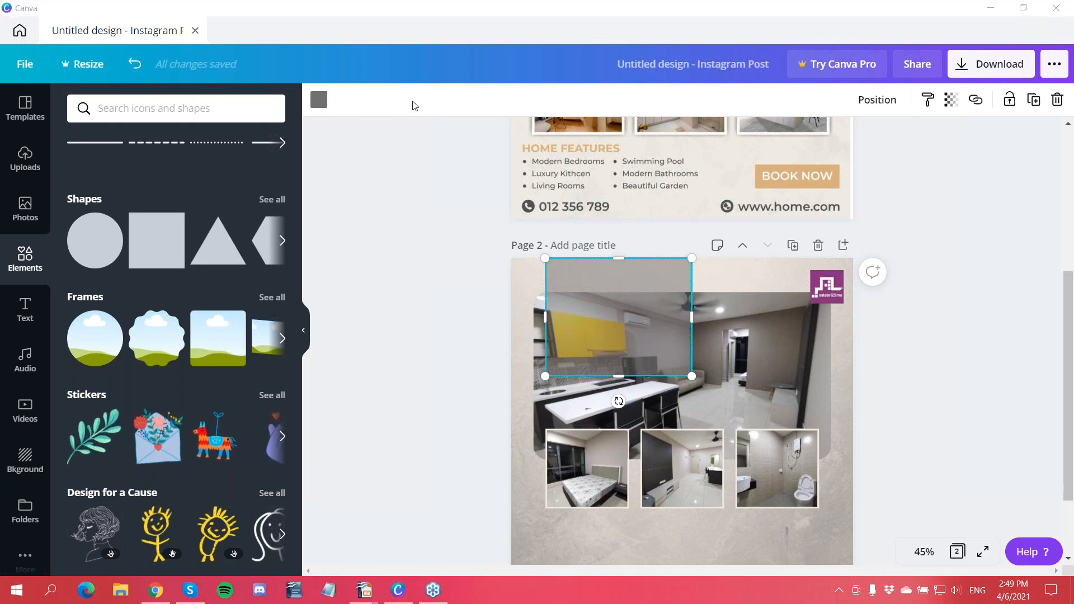
# Recolour the semi-transparent grey rectangle on page 2 to yellow from the default colours
pyautogui.click(318, 99)
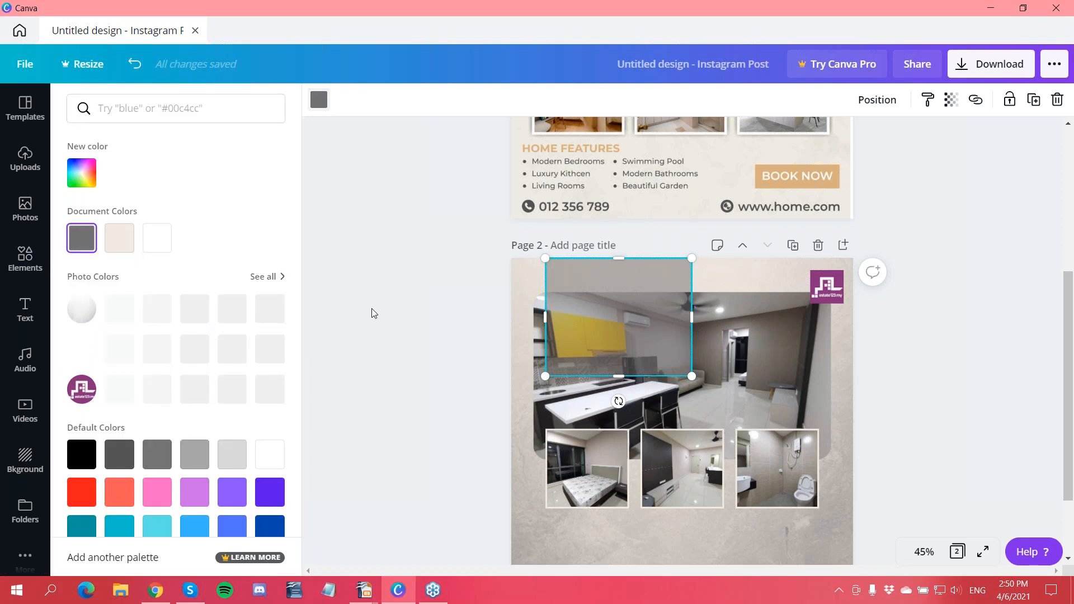
pyautogui.click(194, 416)
pyautogui.click(468, 271)
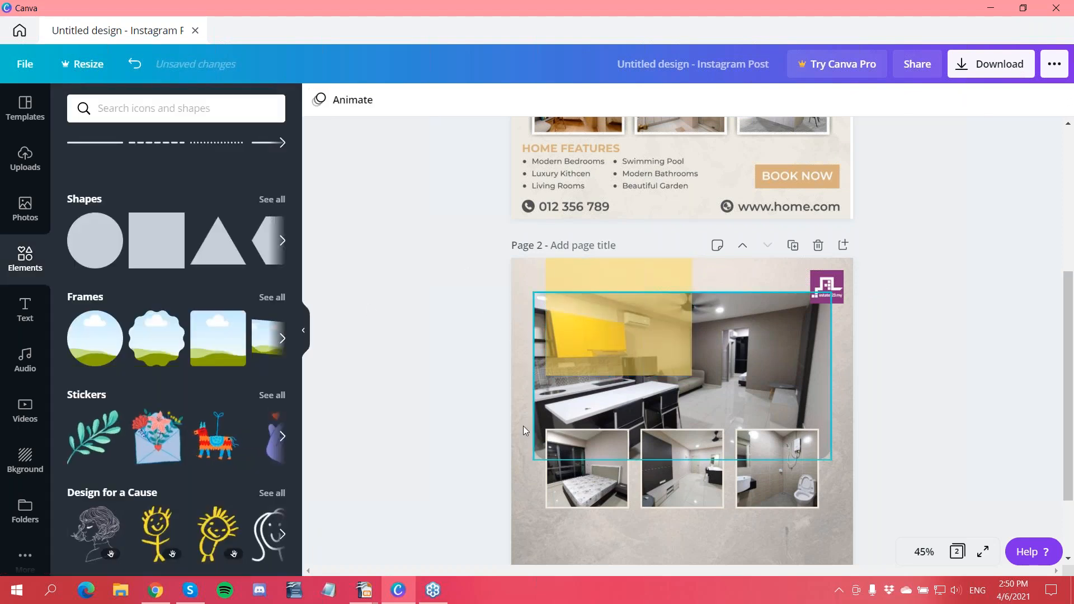
# Examine the title block and text layout of the reference flyer on page 1 against page 2, with the text options open
pyautogui.scroll(3, 598, 315)
pyautogui.scroll(1, 597, 315)
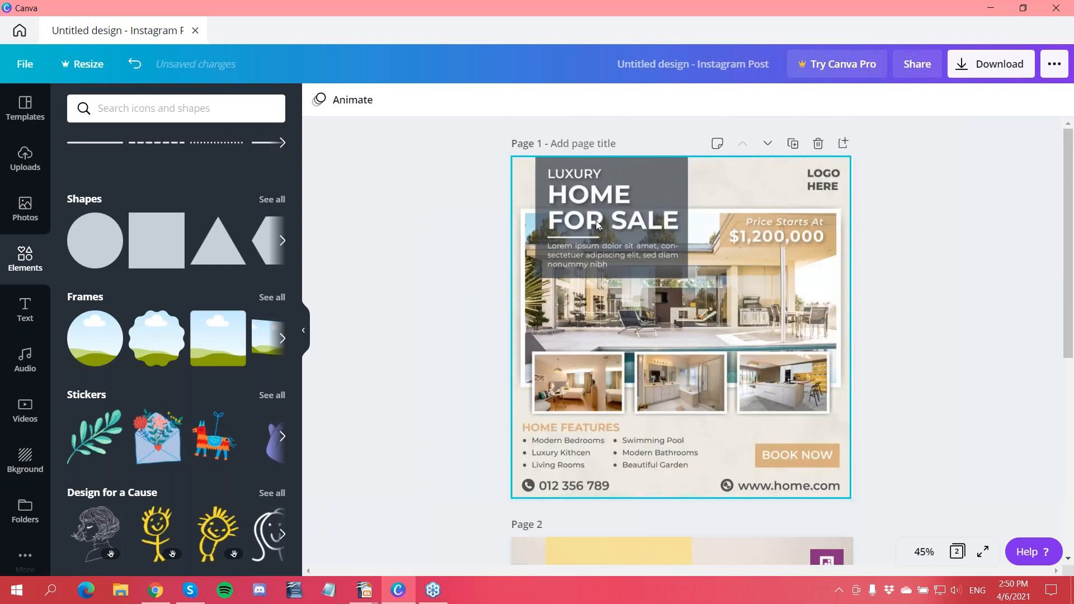
pyautogui.scroll(-5, 596, 221)
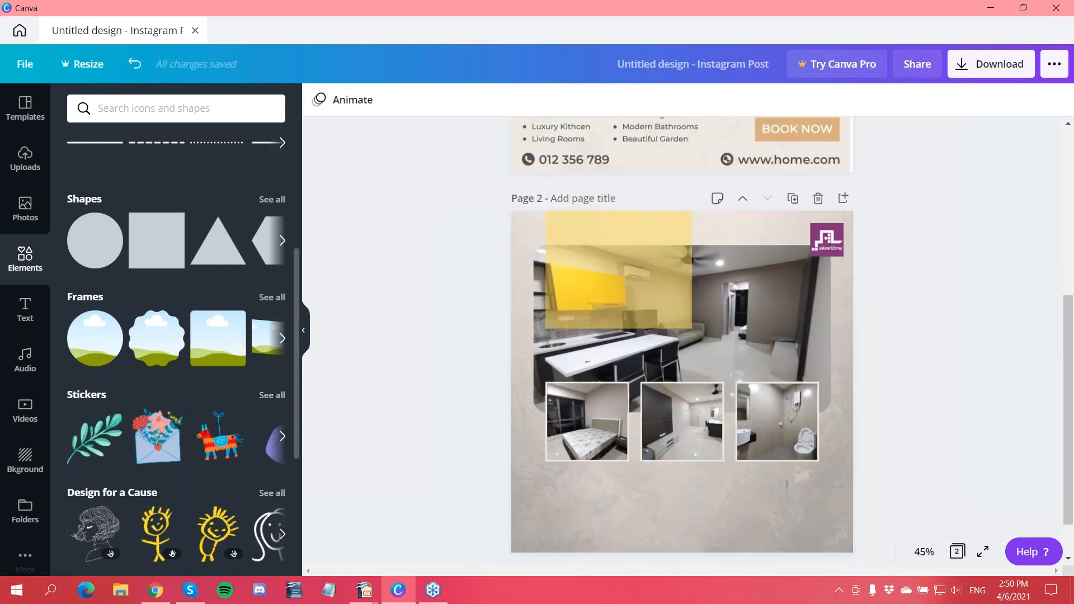
pyautogui.click(25, 309)
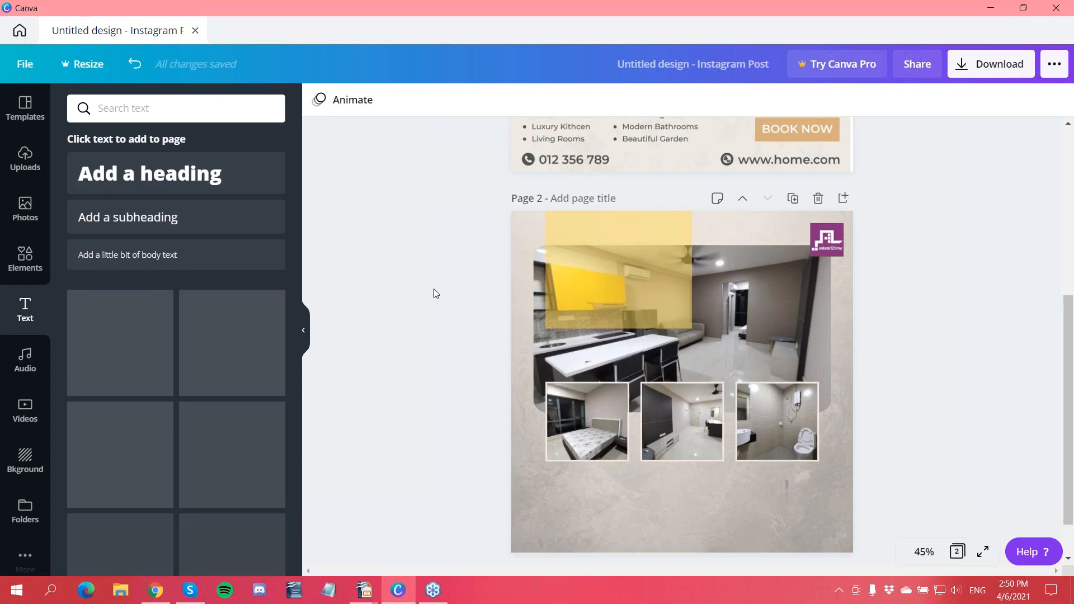
pyautogui.scroll(3, 434, 302)
pyautogui.scroll(-3, 437, 310)
pyautogui.scroll(3, 492, 334)
pyautogui.scroll(3, 493, 341)
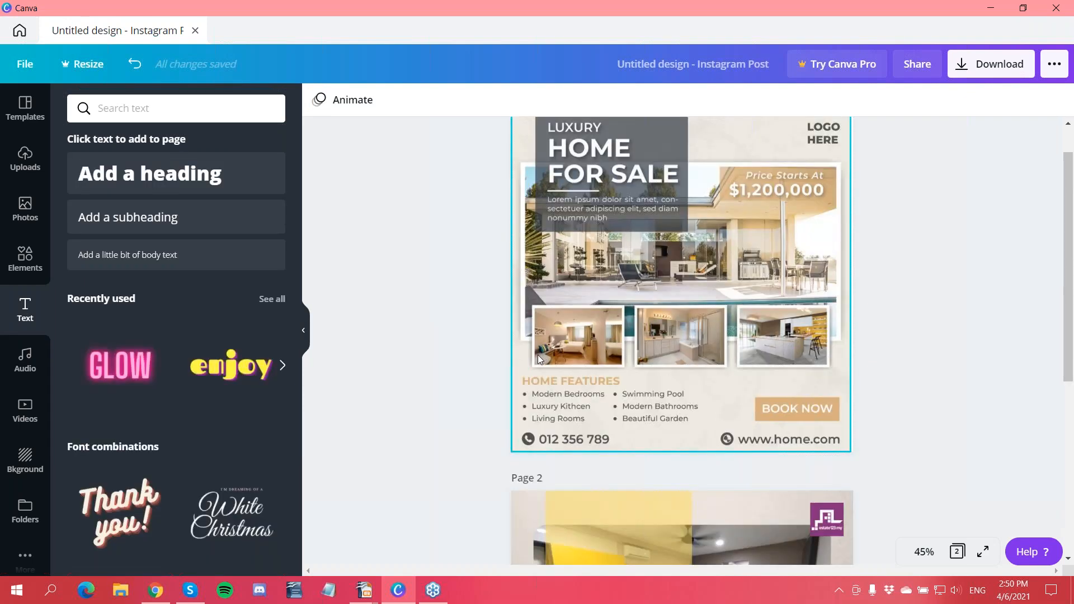
pyautogui.scroll(-4, 536, 354)
pyautogui.scroll(-3, 536, 353)
pyautogui.scroll(6, 582, 297)
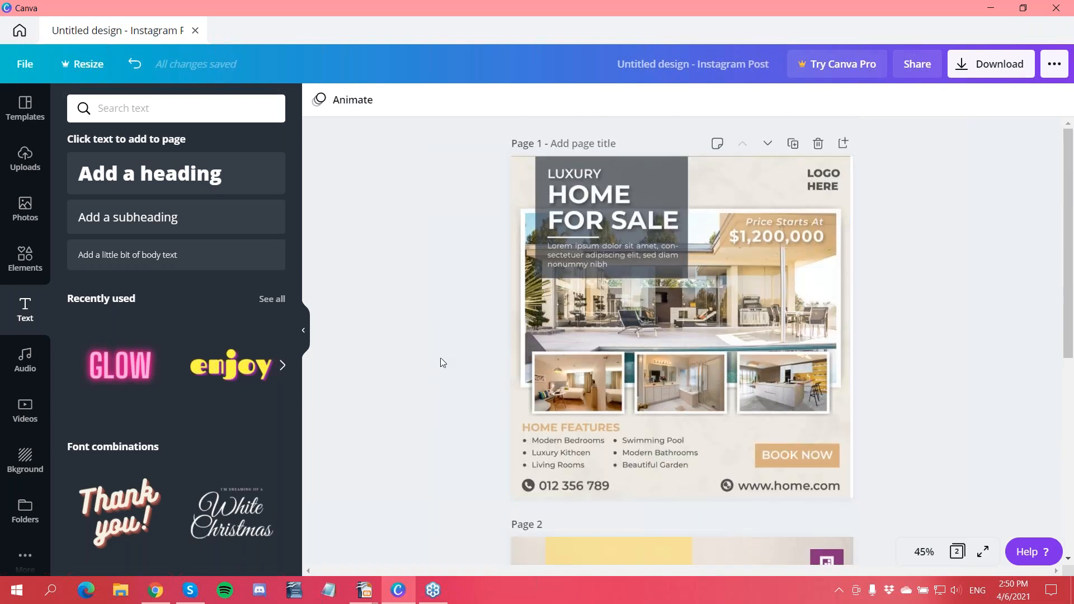
pyautogui.scroll(-3, 439, 353)
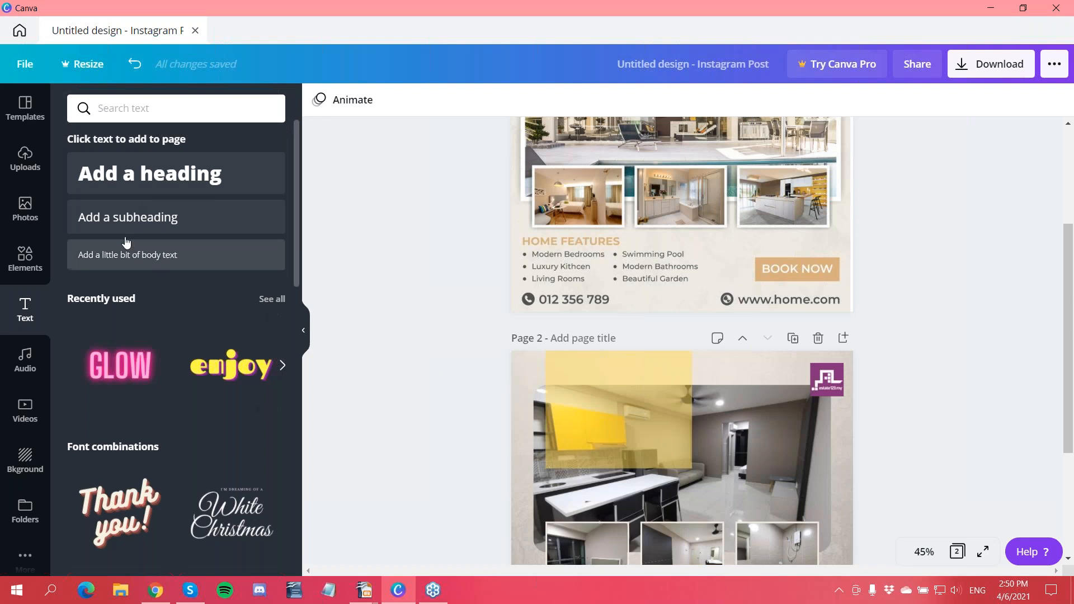
pyautogui.scroll(-2, 493, 336)
# Add a heading to page 2, scale it down to size 40.3 and place it in the upper part of the yellow block
pyautogui.click(512, 292)
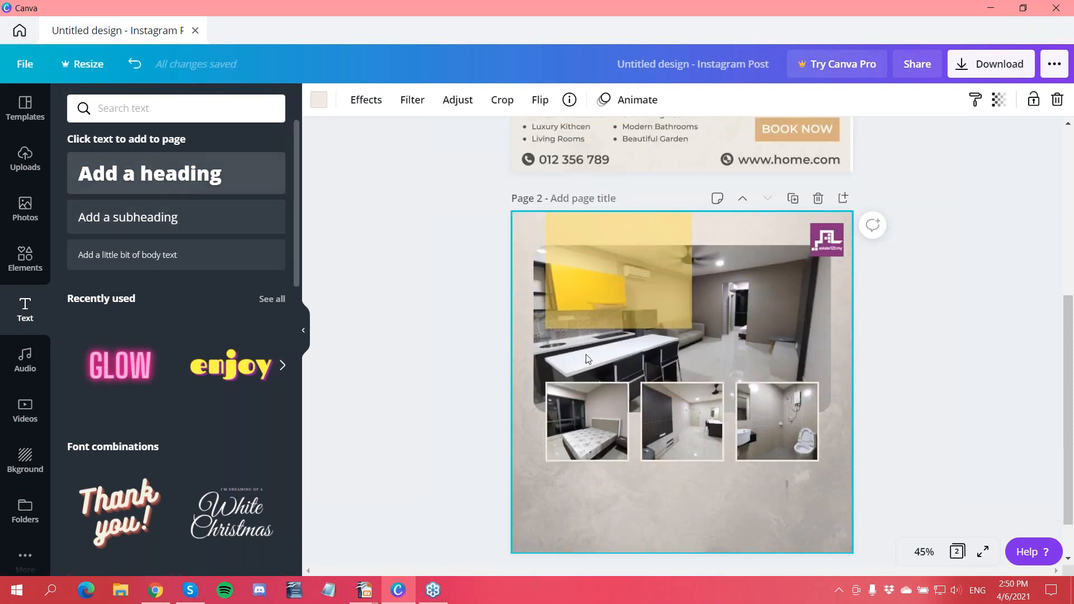
pyautogui.moveTo(588, 358); pyautogui.dragTo(588, 361)
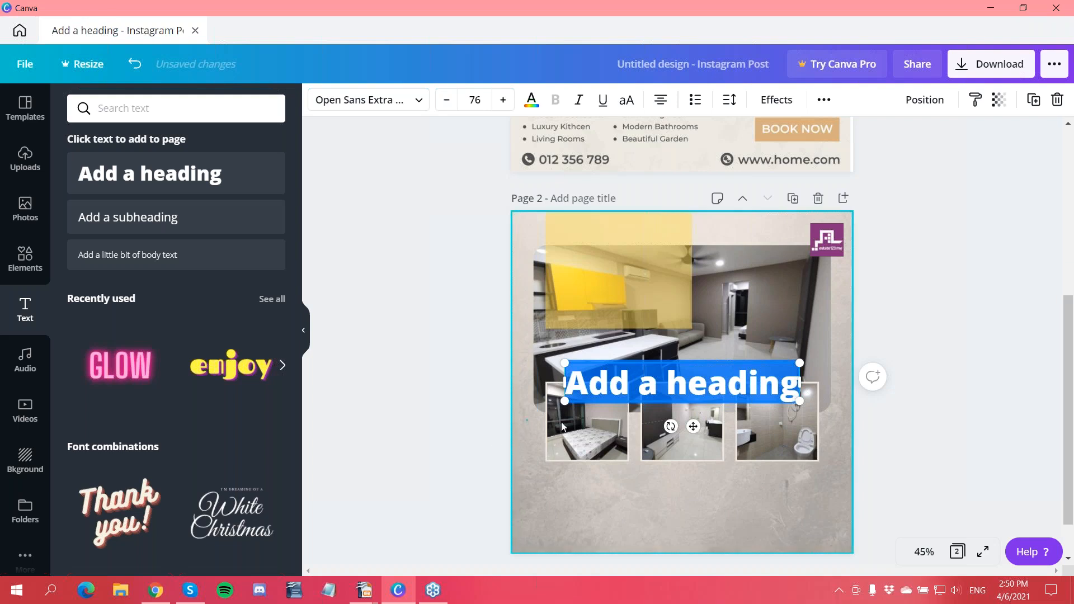
pyautogui.click(561, 422)
pyautogui.moveTo(683, 383); pyautogui.dragTo(672, 249)
pyautogui.moveTo(790, 264); pyautogui.dragTo(693, 269)
pyautogui.moveTo(614, 237); pyautogui.dragTo(612, 240)
pyautogui.click(612, 241)
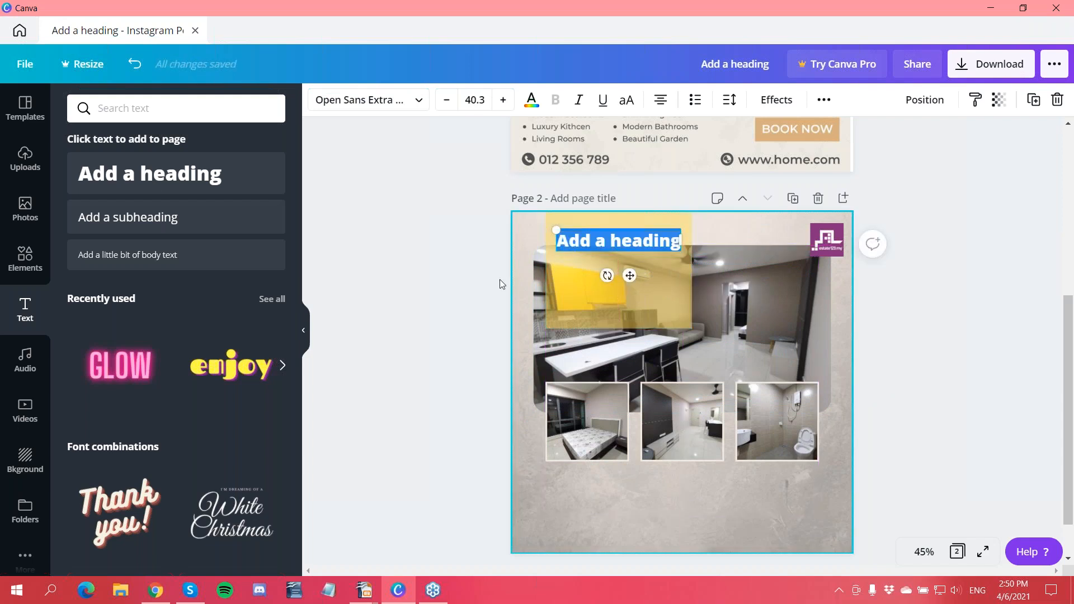
# Check the title wording in the reference flyer and replace the heading text with "FREEHOLD"
pyautogui.scroll(5, 504, 279)
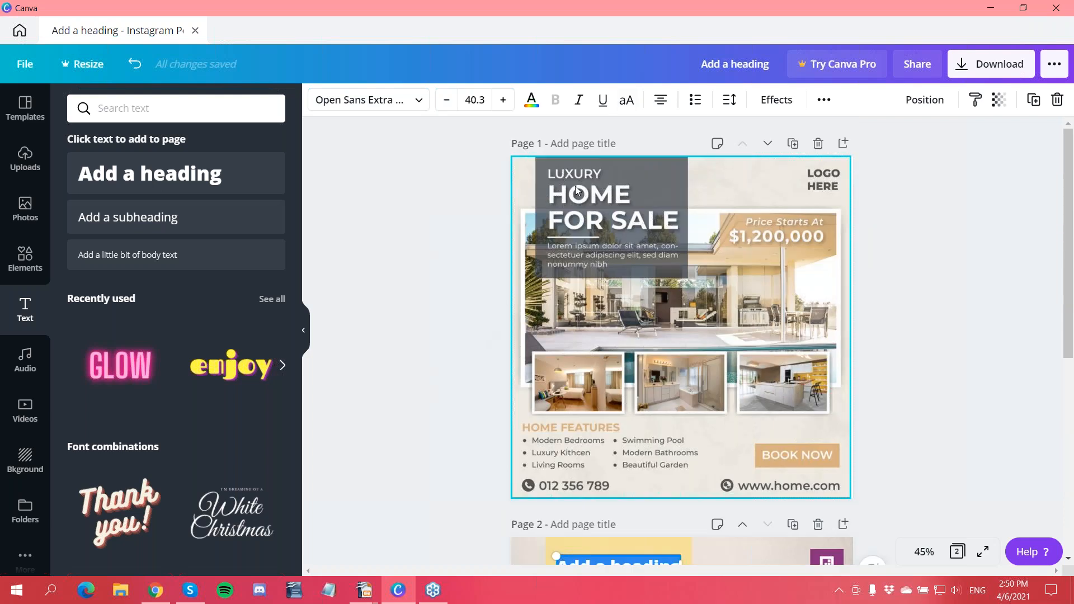
pyautogui.scroll(-4, 596, 402)
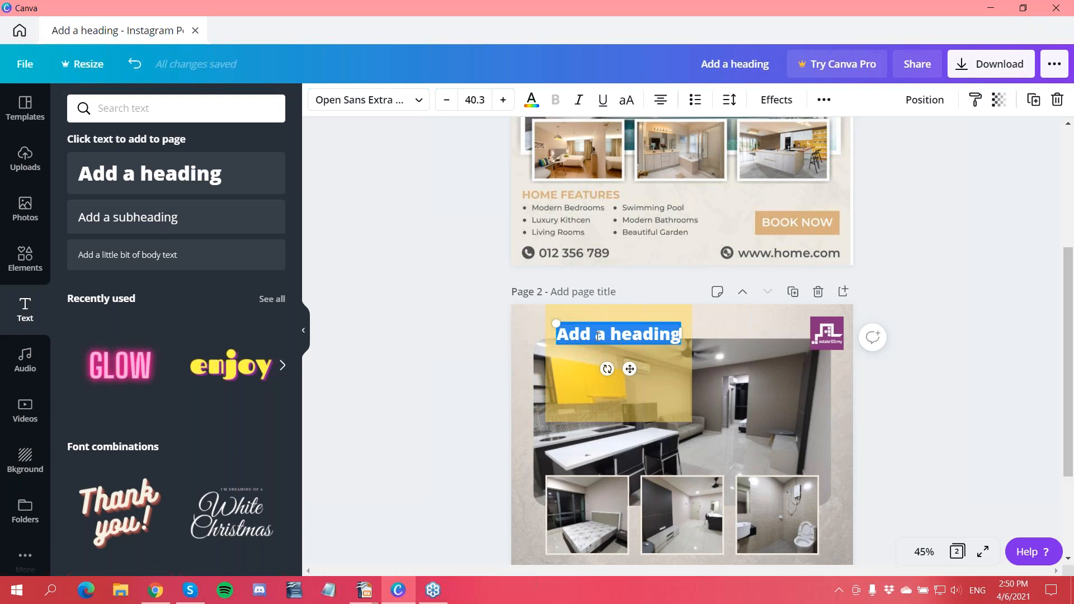
pyautogui.write('FREEHOLD')
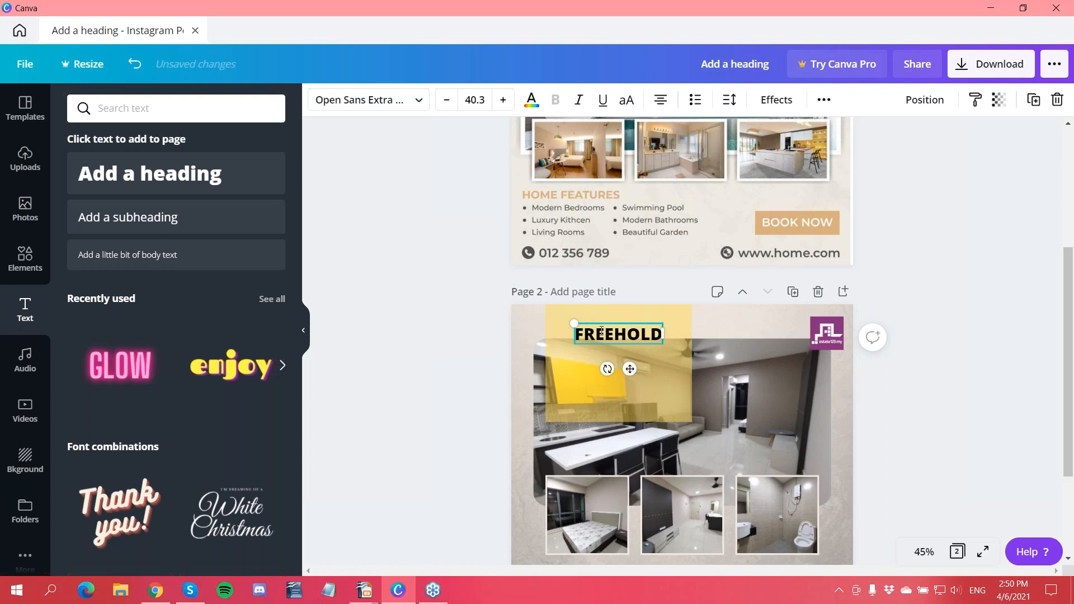
pyautogui.scroll(5, 580, 196)
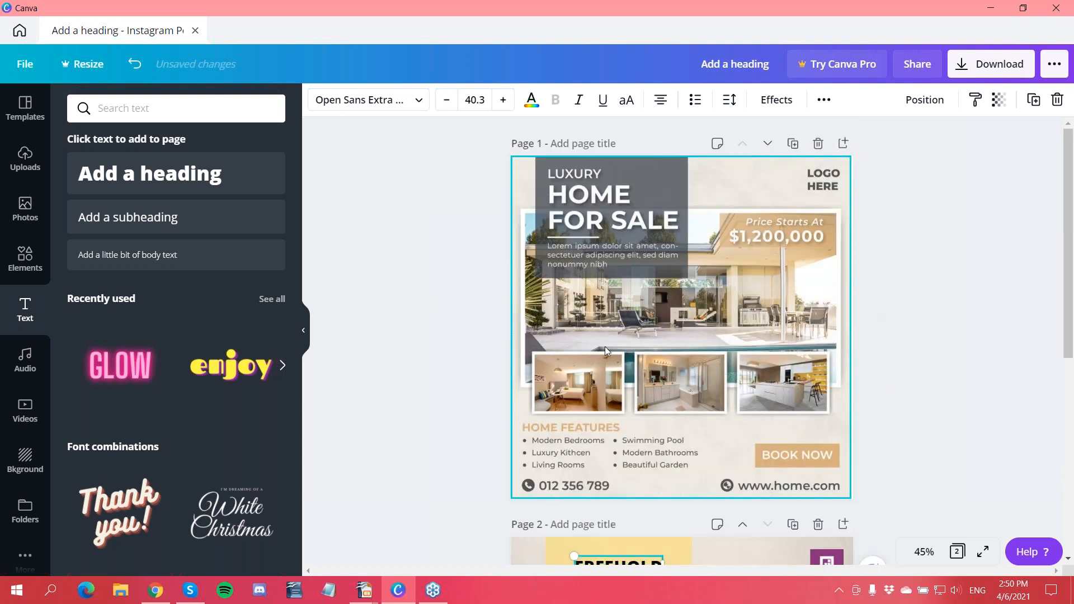
pyautogui.scroll(-5, 606, 347)
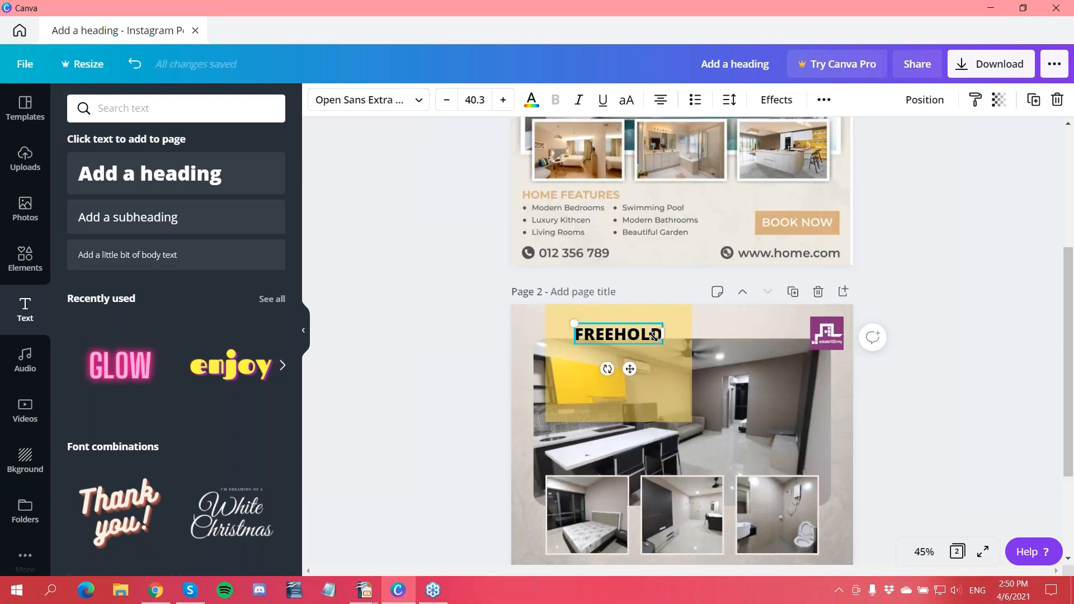
# Shrink the FREEHOLD heading to size 33.2 and move it to the upper left of the yellow block
pyautogui.moveTo(654, 335); pyautogui.dragTo(647, 339)
pyautogui.click(501, 317)
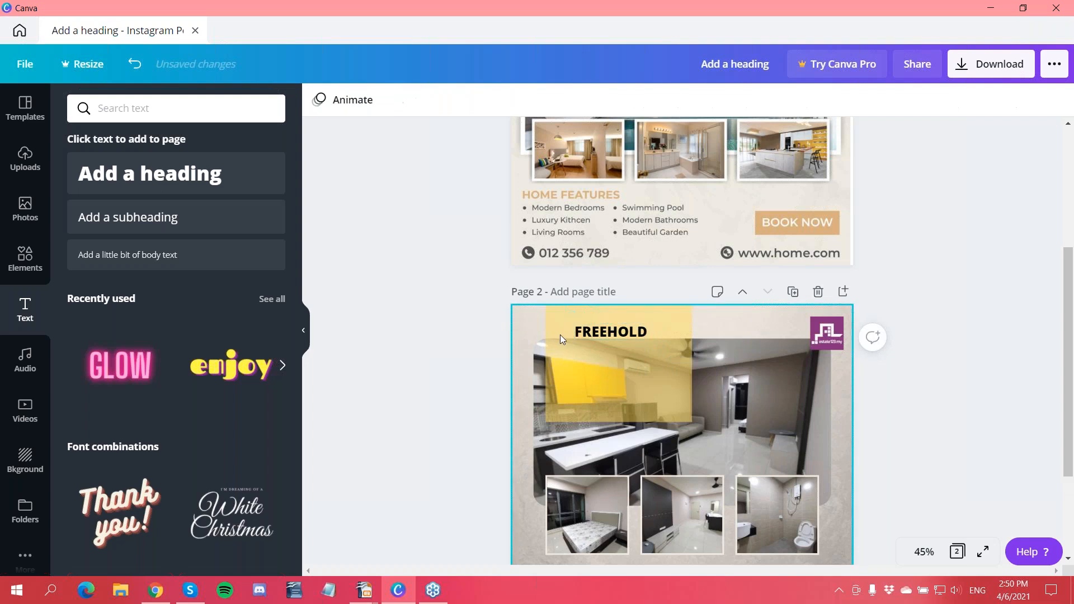
pyautogui.click(609, 331)
pyautogui.moveTo(609, 331); pyautogui.dragTo(591, 325)
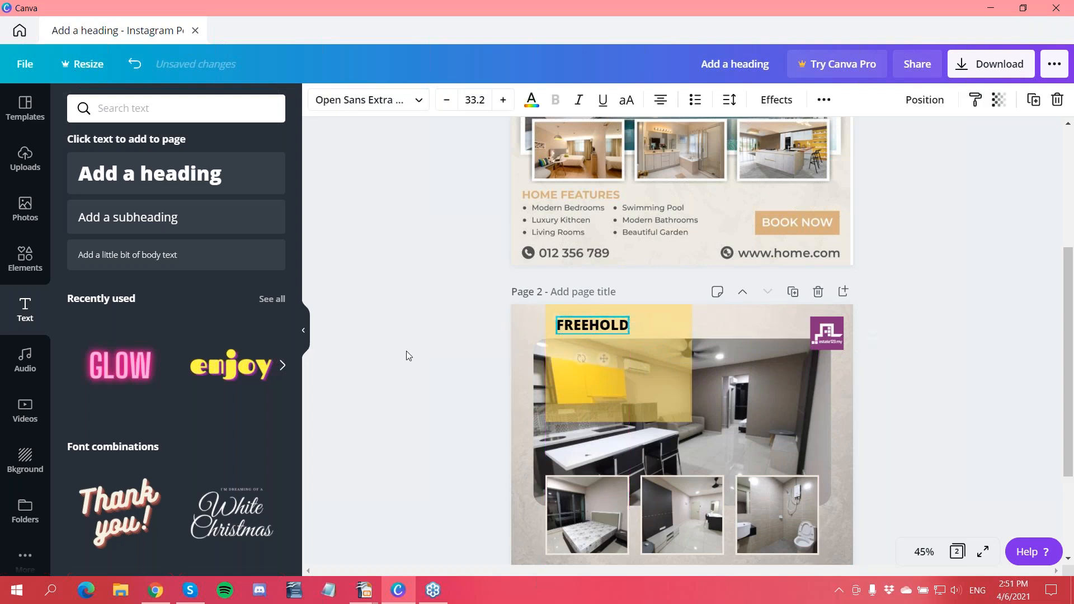
pyautogui.click(428, 346)
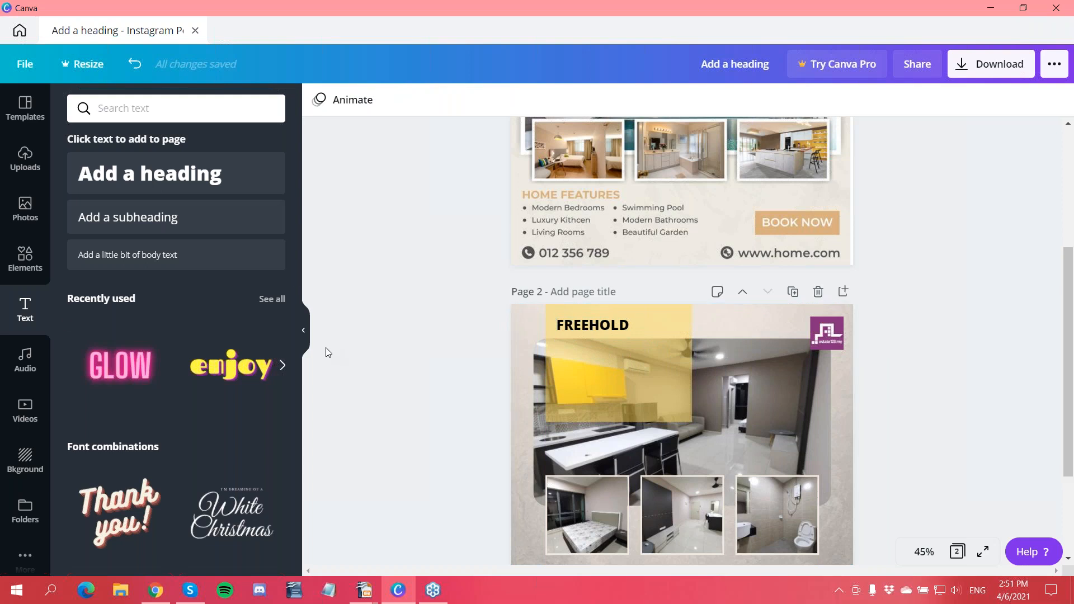
# Add a second heading directly below FREEHOLD and replace its text with "PETALING JAYA"
pyautogui.click(207, 181)
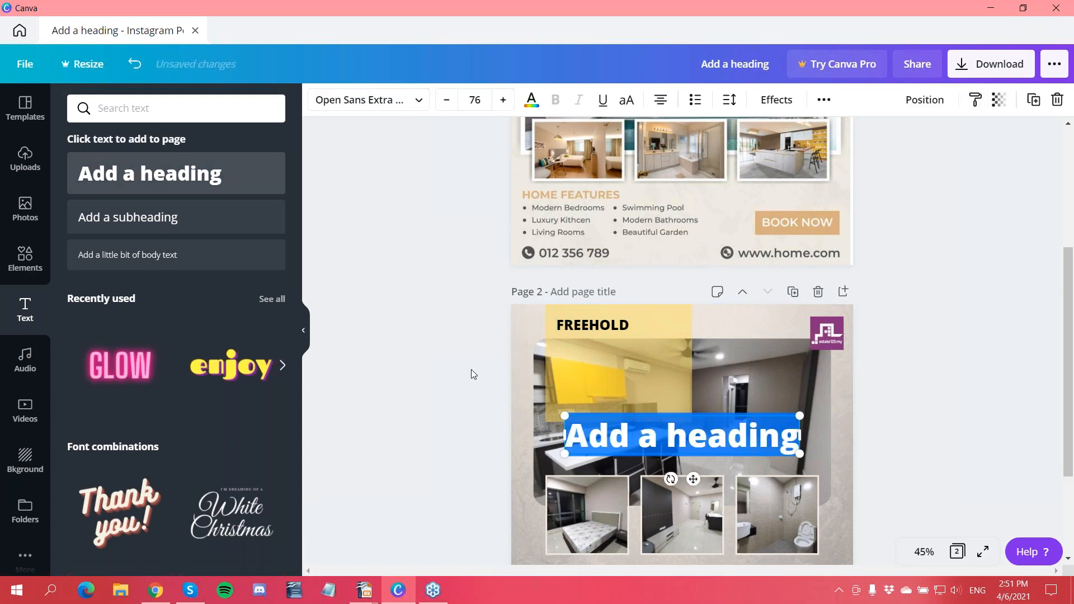
pyautogui.click(516, 441)
pyautogui.moveTo(599, 436); pyautogui.dragTo(590, 358)
pyautogui.doubleClick(774, 372)
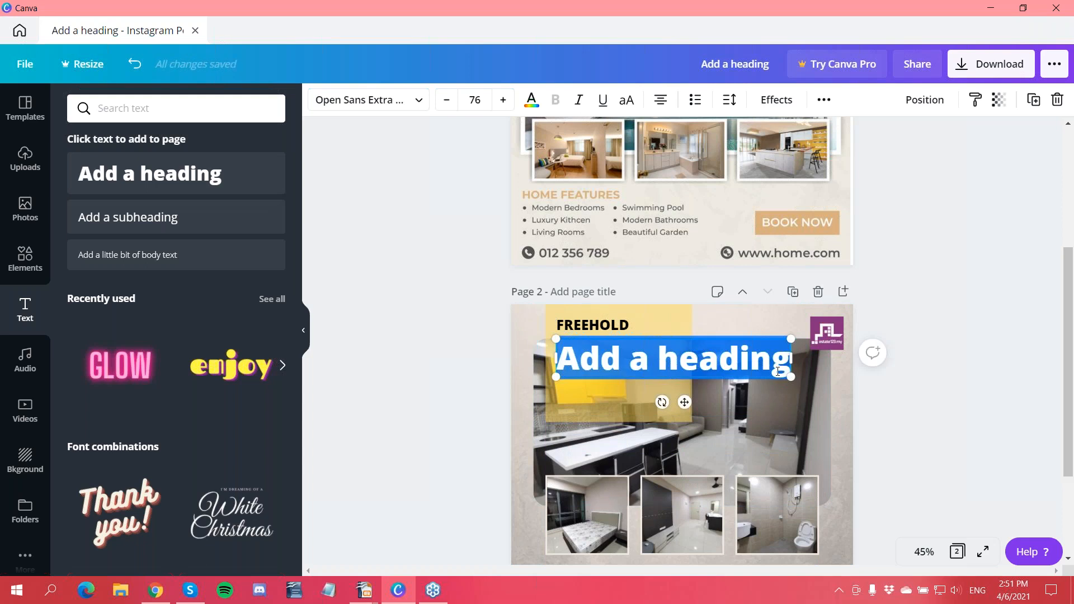
pyautogui.write('PETALING')
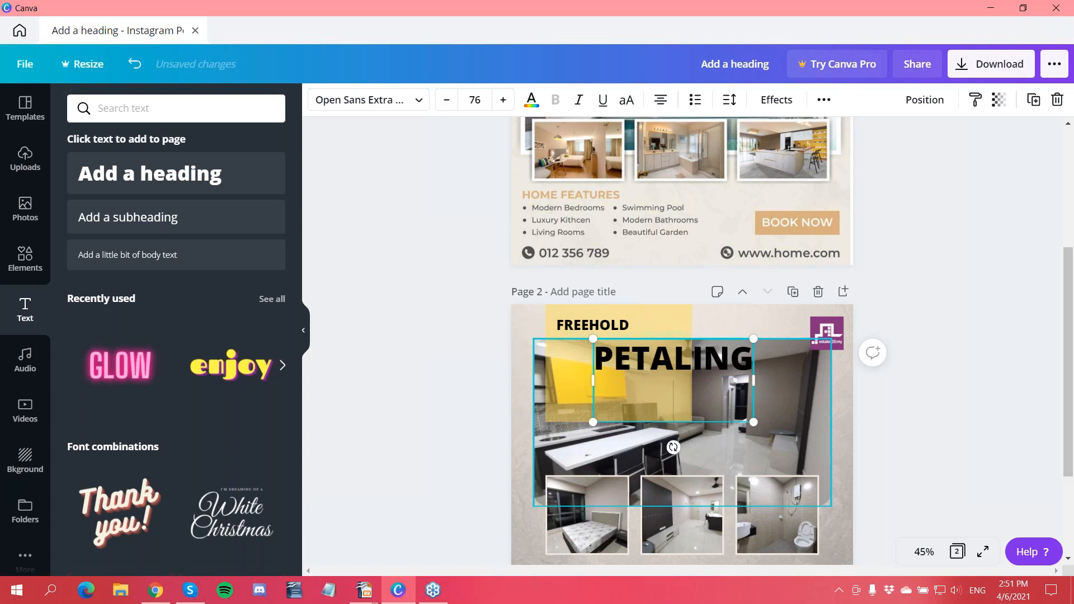
pyautogui.write(' JAYA')
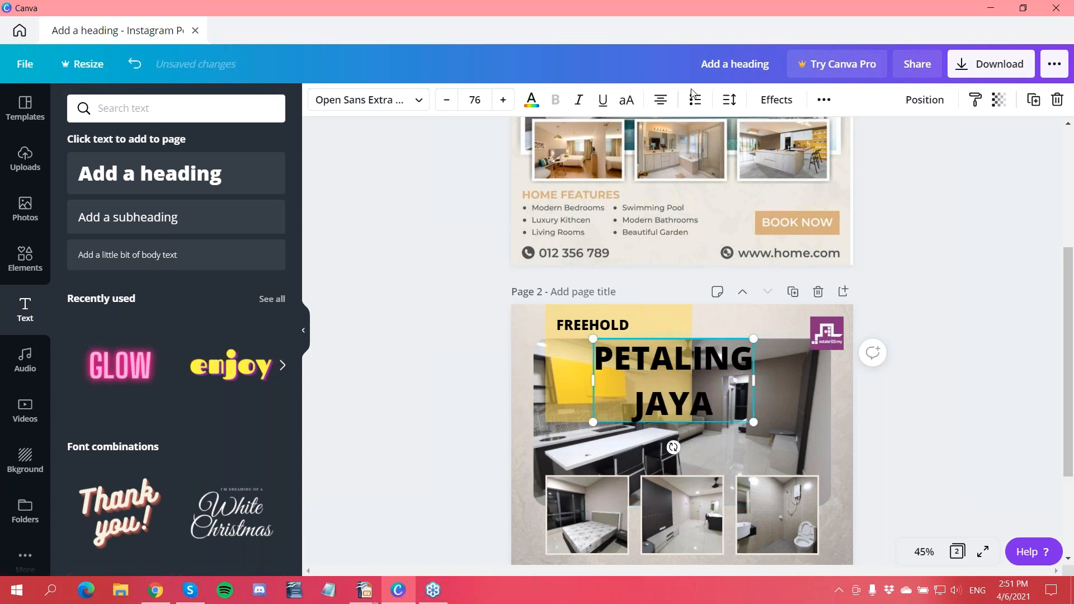
# Left-align the PETALING JAYA heading, shrink it to size 52.2 and line it up with FREEHOLD's left edge
pyautogui.click(661, 100)
pyautogui.moveTo(710, 391)
pyautogui.mouseDown()
pyautogui.moveTo(739, 411)
pyautogui.moveTo(704, 395)
pyautogui.mouseUp()
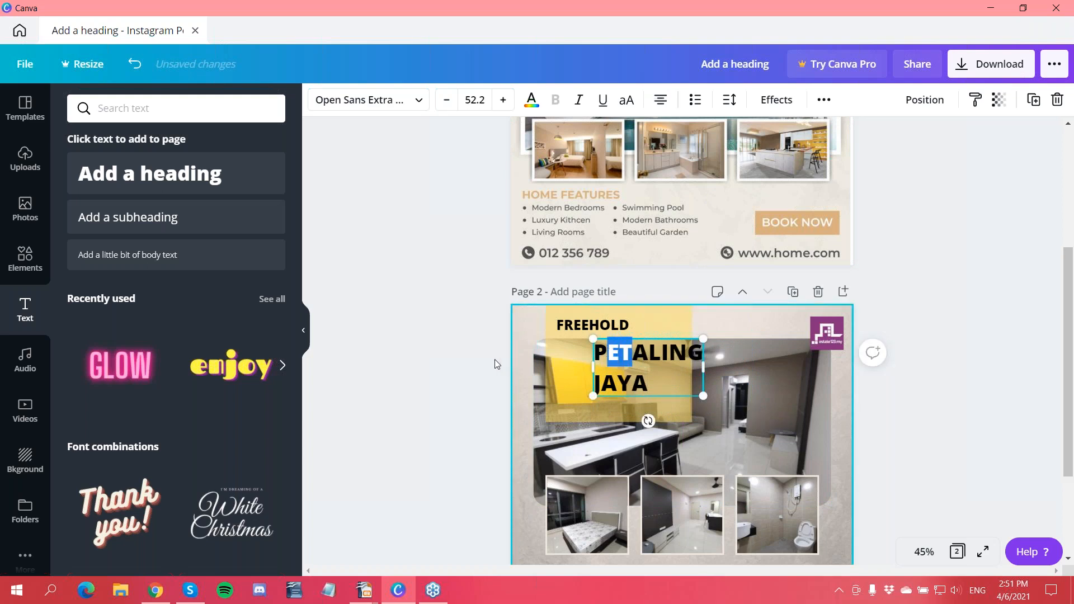
pyautogui.moveTo(607, 357); pyautogui.dragTo(592, 358)
# Reduce the line height of the PETALING JAYA heading to 1.07
pyautogui.click(730, 99)
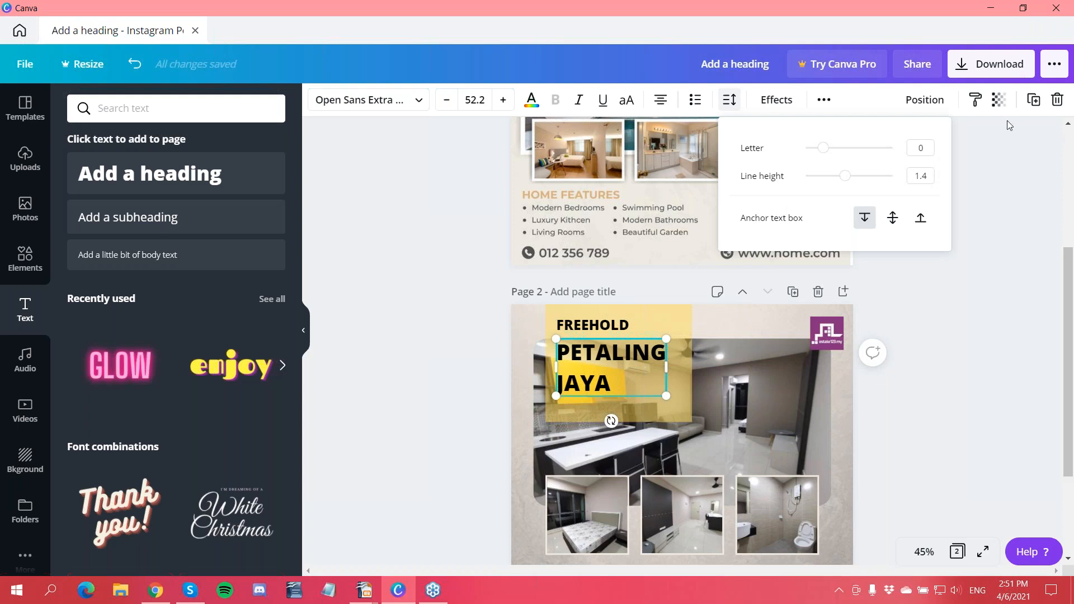
pyautogui.moveTo(846, 177); pyautogui.dragTo(833, 177)
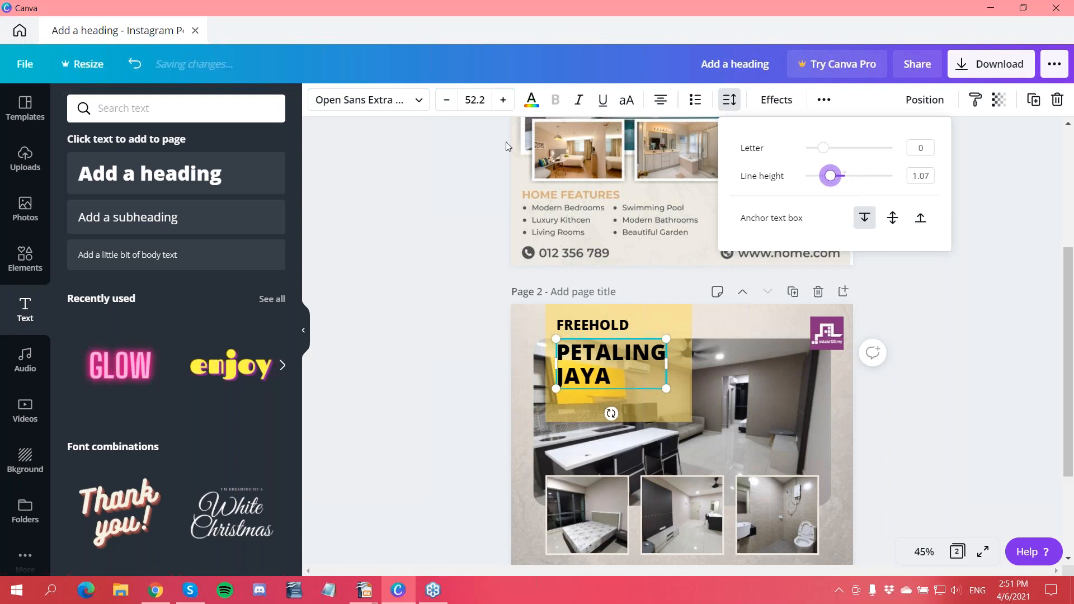
pyautogui.click(616, 360)
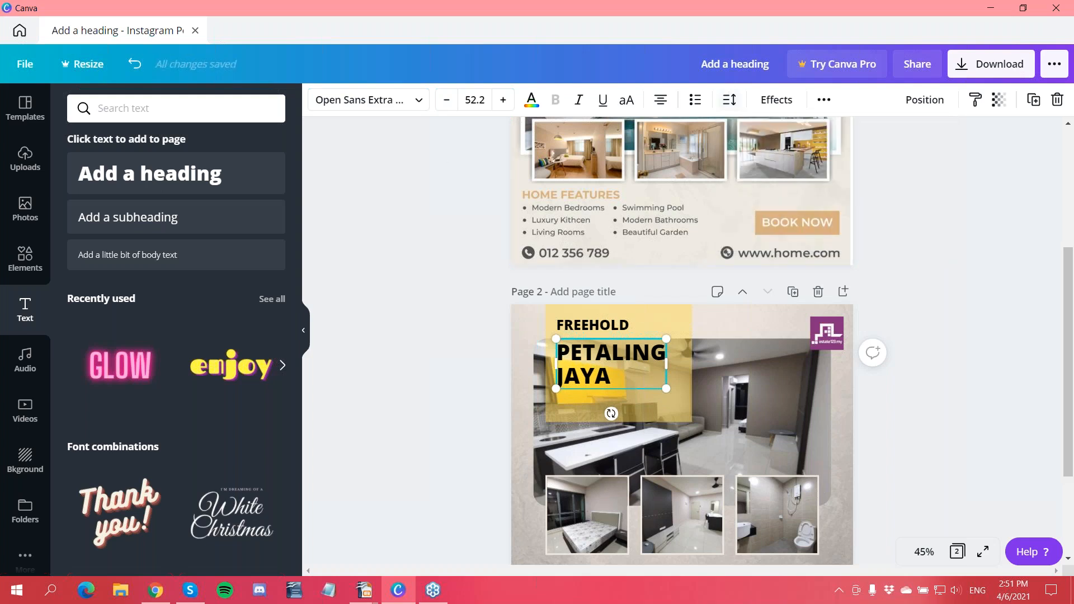
pyautogui.click(505, 386)
pyautogui.click(578, 361)
pyautogui.click(900, 305)
# Compare with the reference flyer and enlarge the PETALING JAYA heading slightly so it fills more of the yellow block's width
pyautogui.scroll(3, 898, 302)
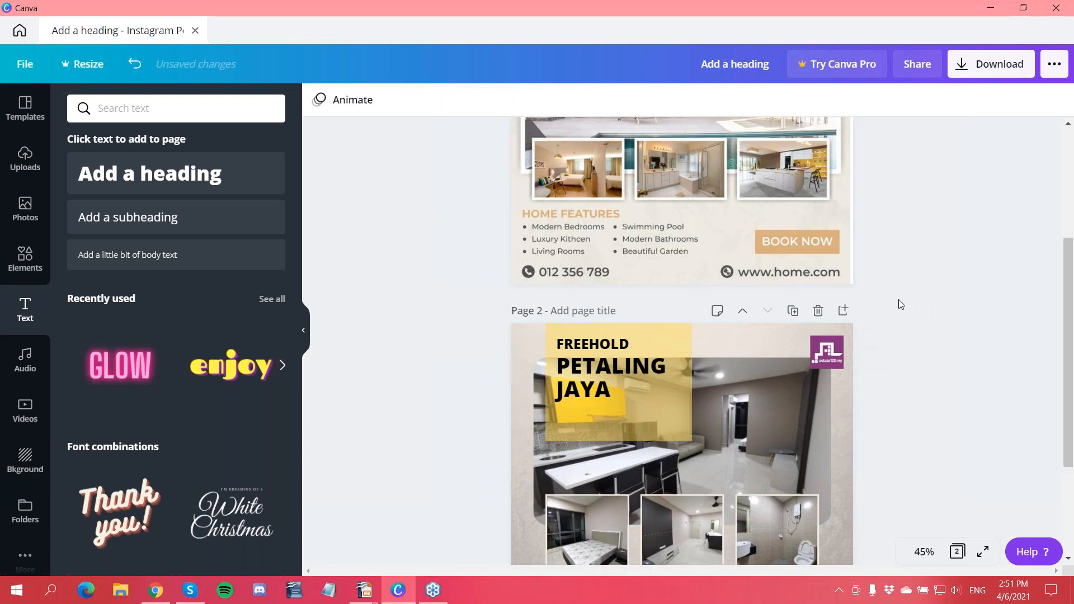
pyautogui.scroll(2, 899, 303)
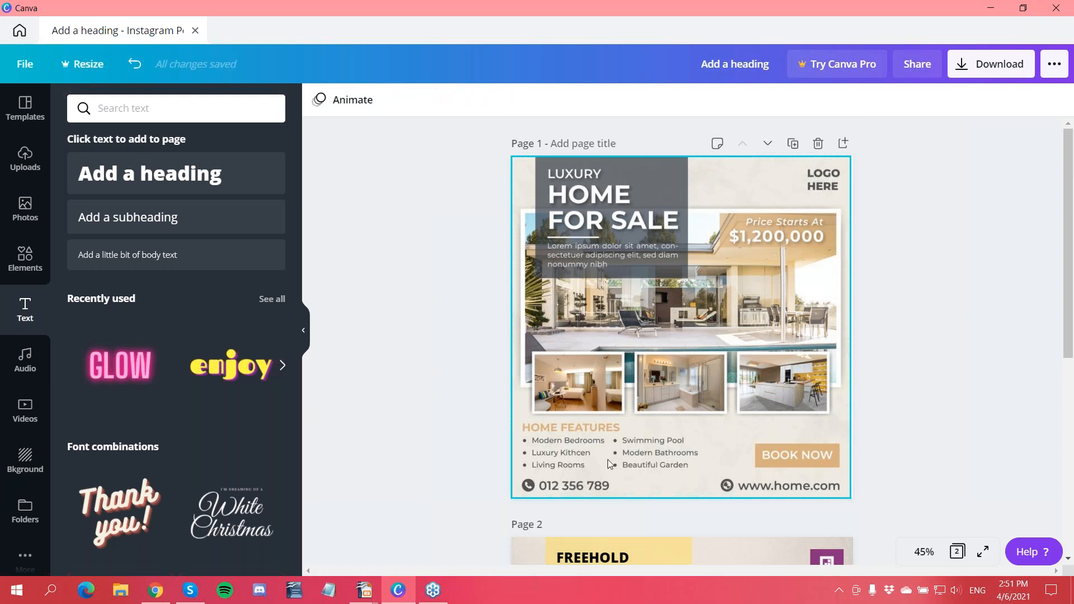
pyautogui.scroll(-3, 608, 459)
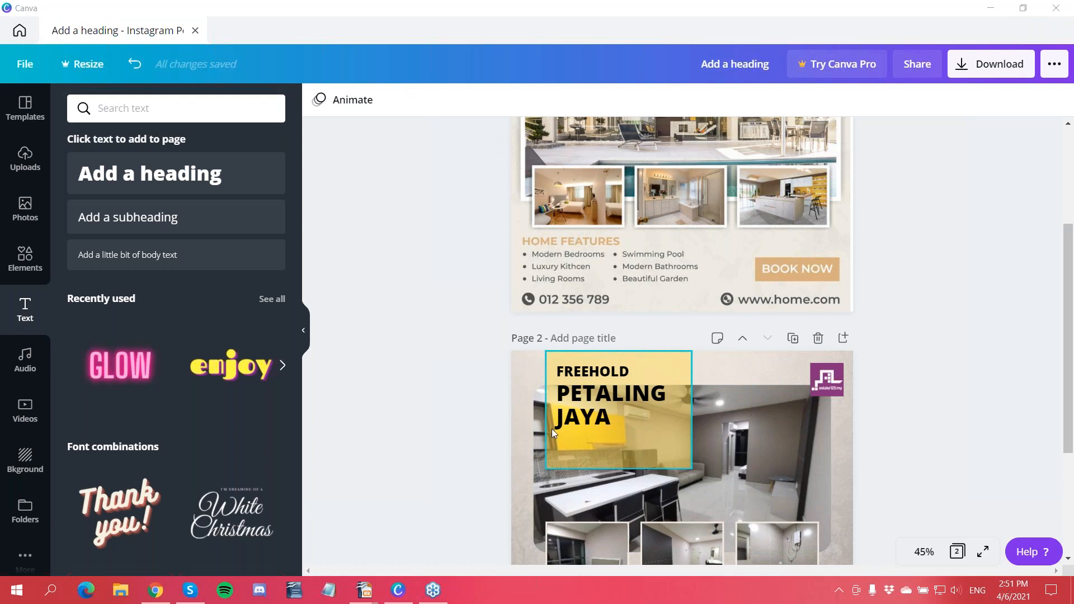
pyautogui.click(588, 420)
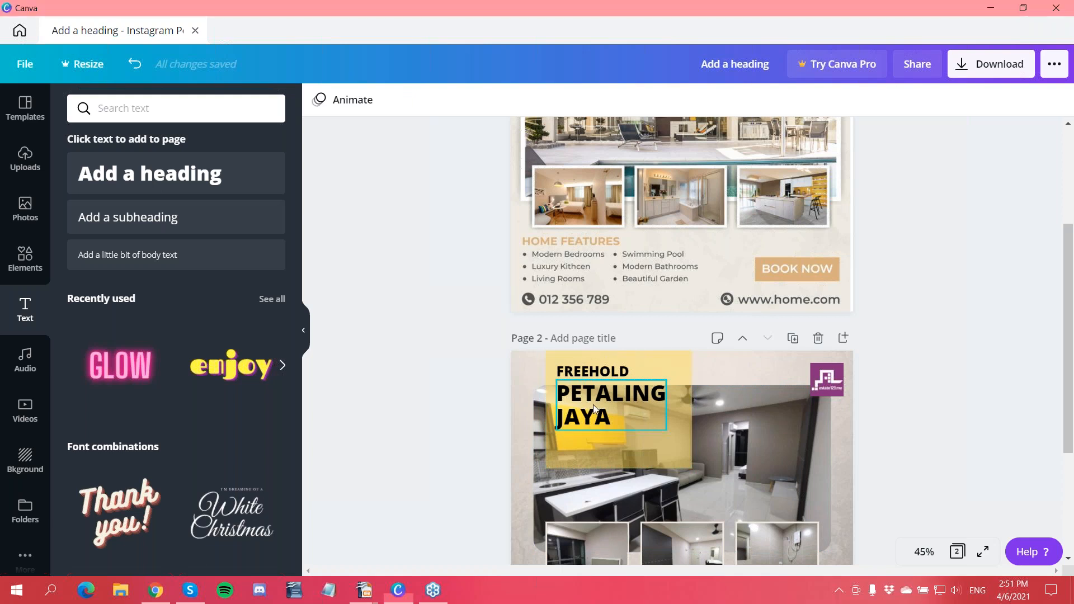
pyautogui.moveTo(677, 436); pyautogui.dragTo(677, 436)
pyautogui.click(446, 381)
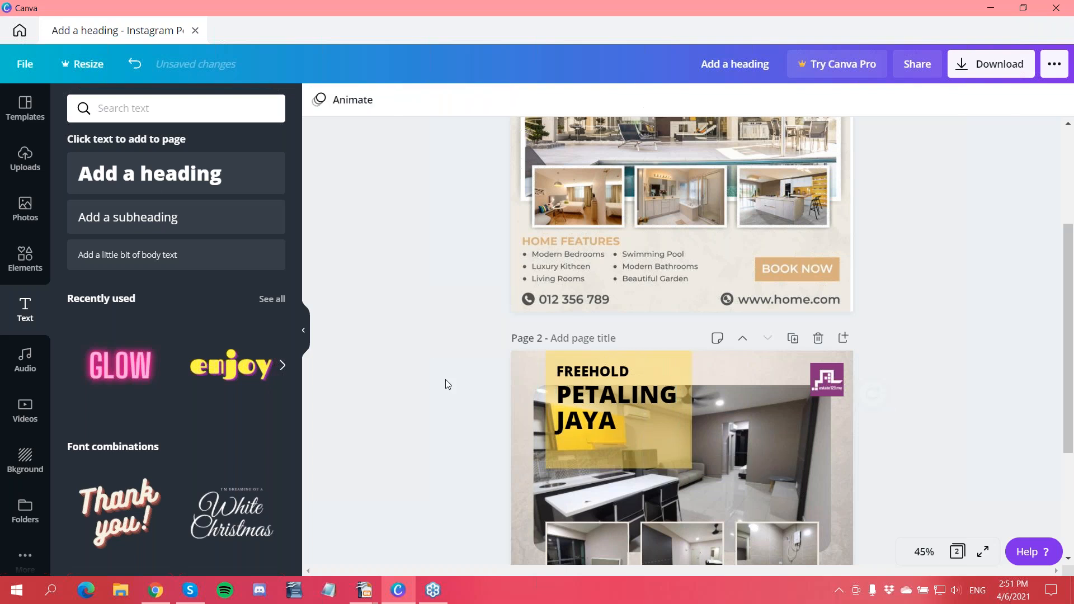
# Add a line of body text on page 2 and replace it with "Near to MRT station"
pyautogui.click(116, 256)
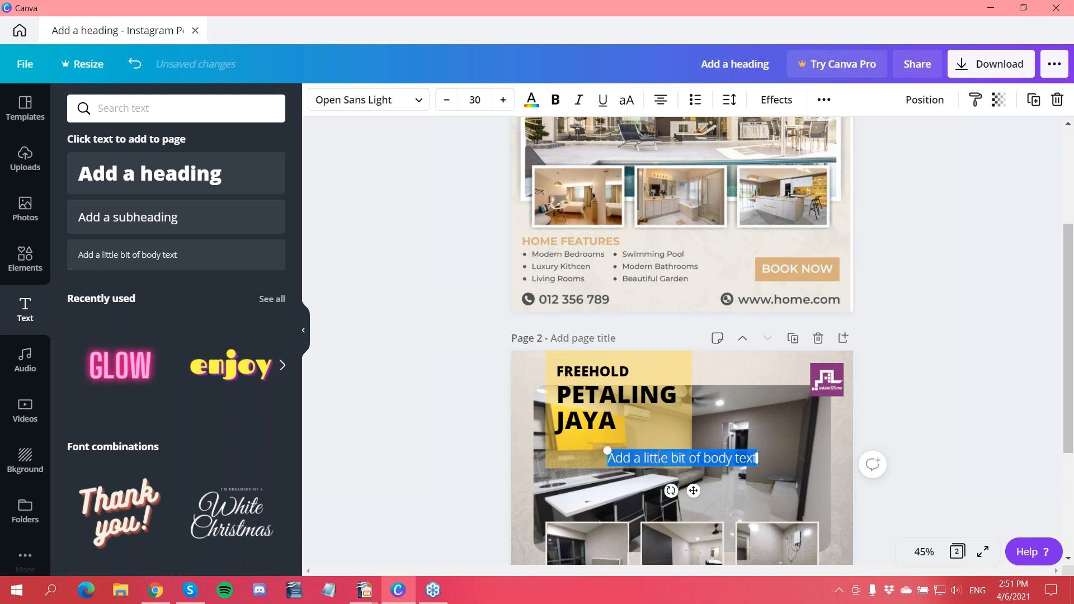
pyautogui.write('Near')
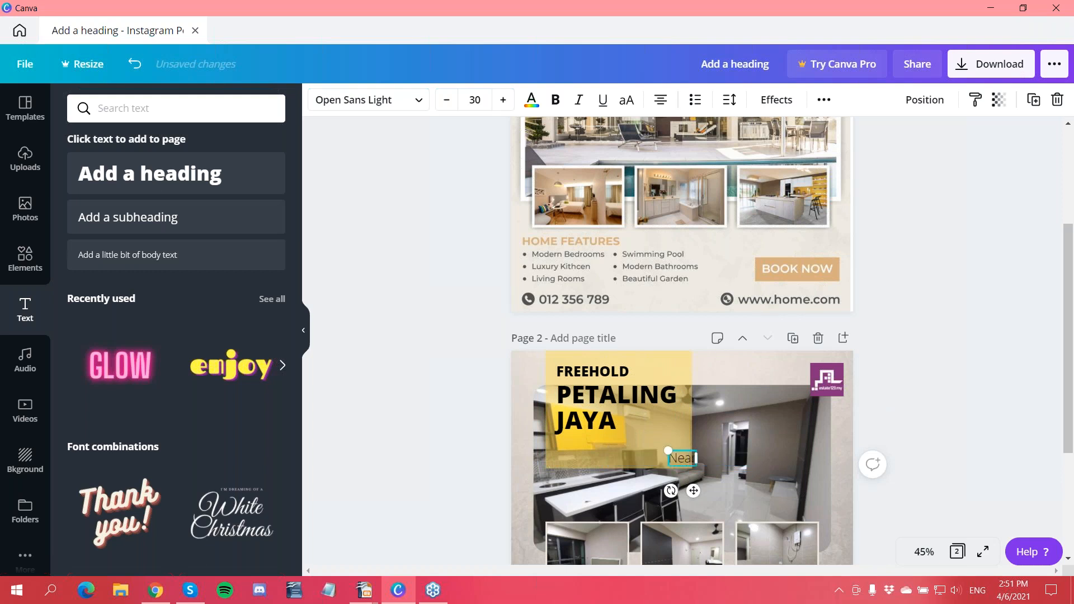
pyautogui.write(' to MRT s')
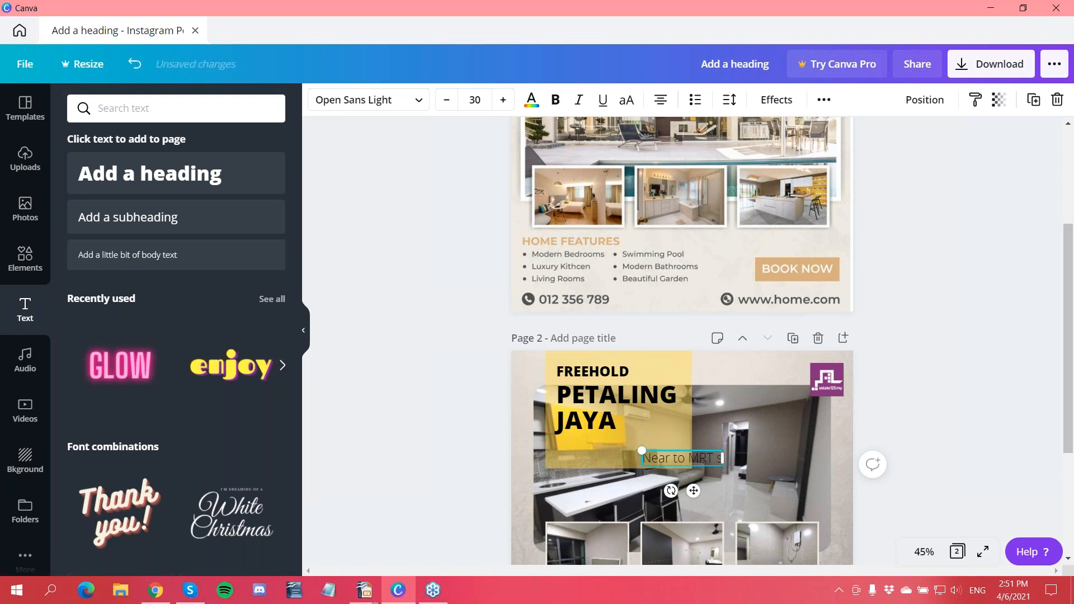
pyautogui.write('tation')
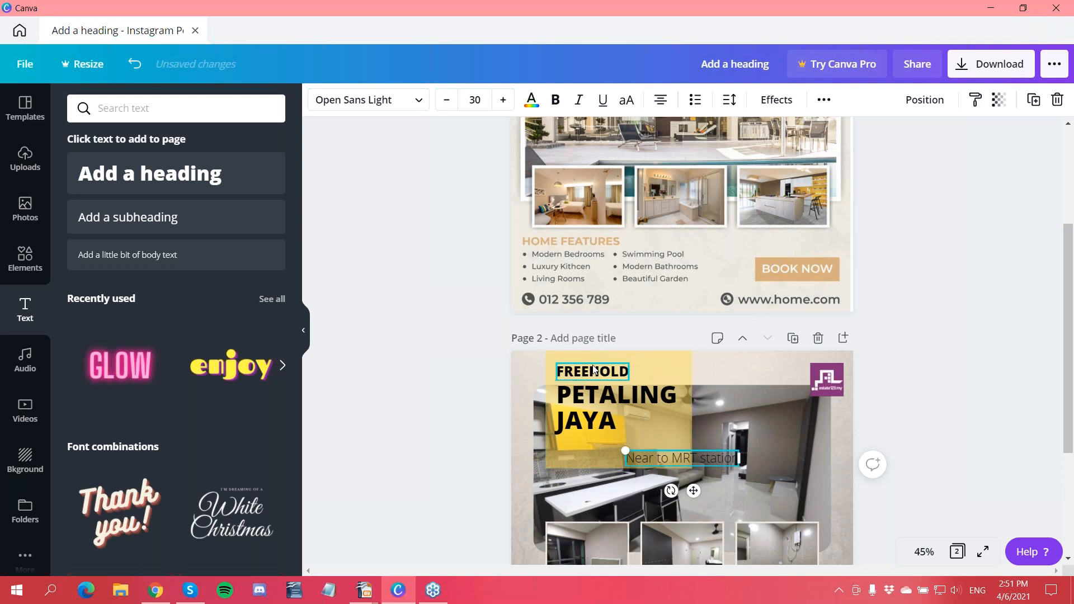
pyautogui.click(468, 421)
# Make the "Near to MRT station" text bold and place it inside the yellow block, just below PETALING JAYA
pyautogui.moveTo(664, 456); pyautogui.dragTo(596, 439)
pyautogui.hotkey('ctrl', 'b')
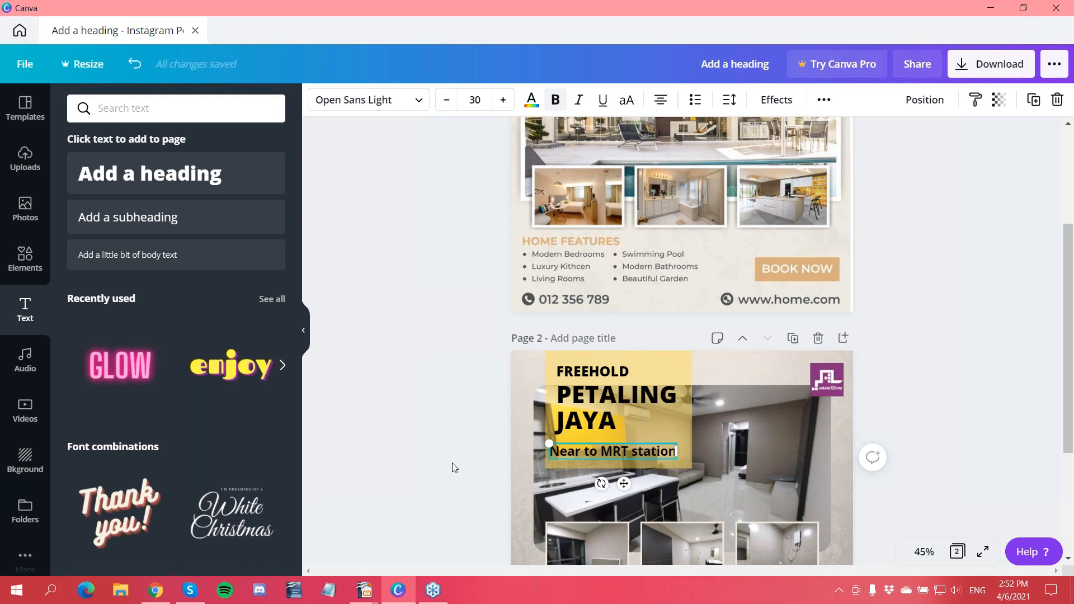
pyautogui.click(451, 461)
pyautogui.click(600, 451)
pyautogui.moveTo(603, 448); pyautogui.dragTo(582, 447)
pyautogui.click(657, 104)
pyautogui.click(478, 399)
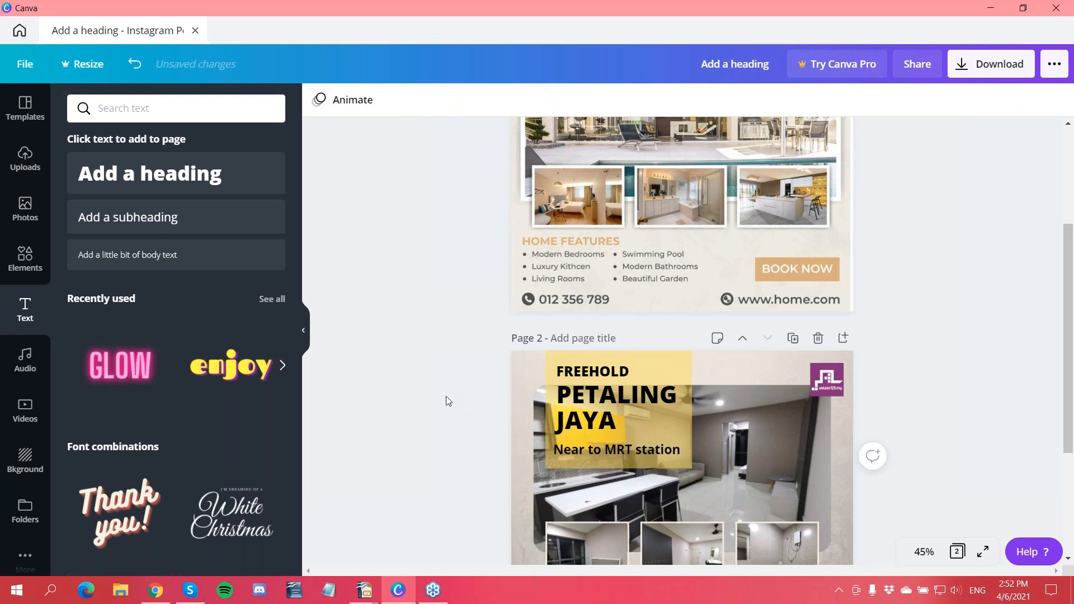
# Compare with the reference flyer, add a subheading below the three small photos and format it as a bulleted list
pyautogui.scroll(3, 428, 413)
pyautogui.scroll(-6, 562, 444)
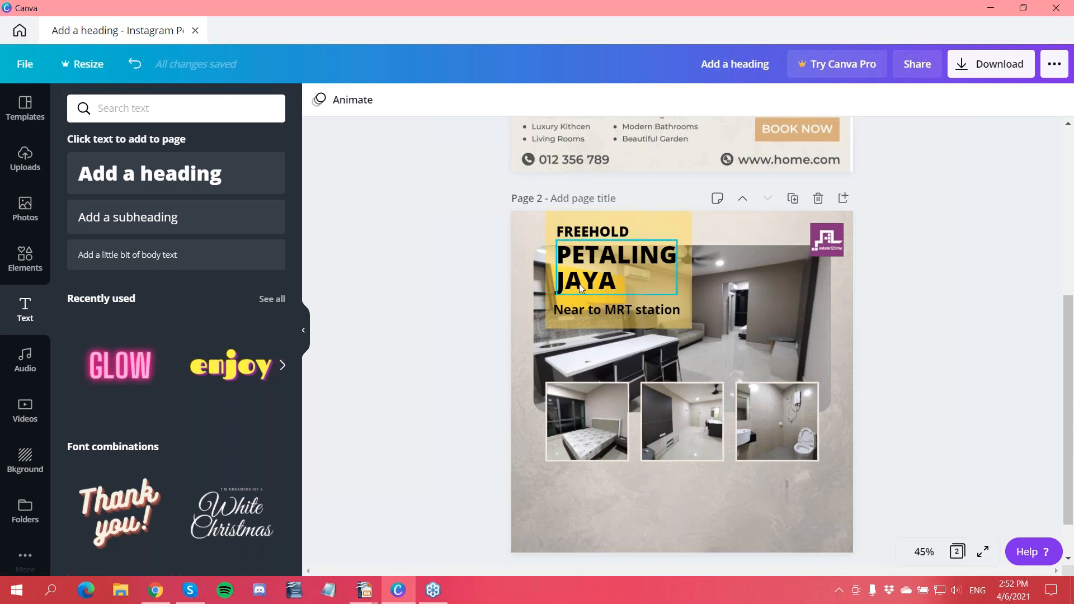
pyautogui.click(579, 283)
pyautogui.click(465, 301)
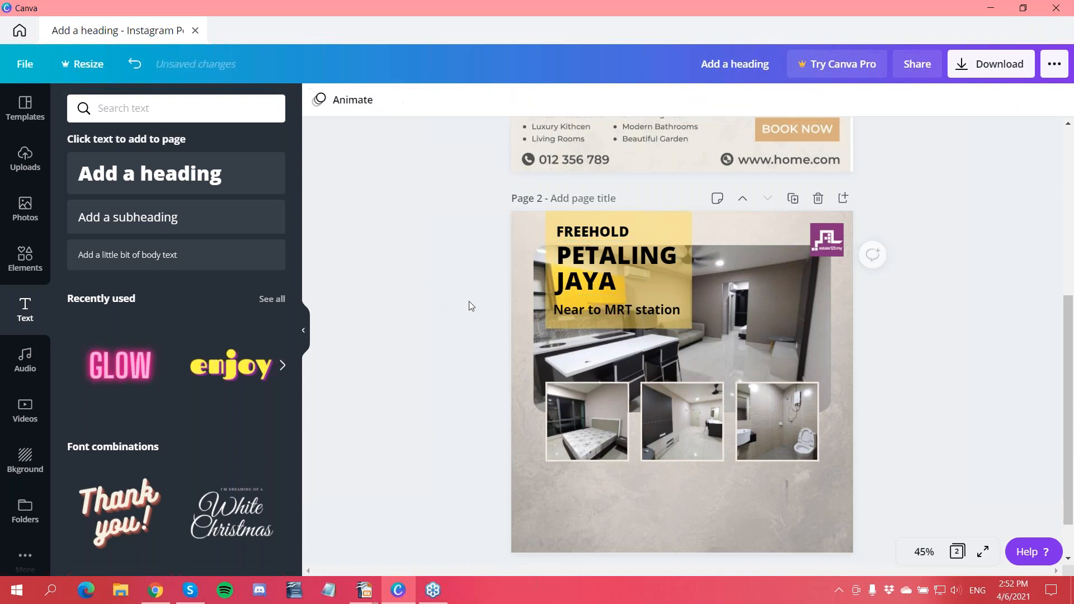
pyautogui.scroll(6, 468, 306)
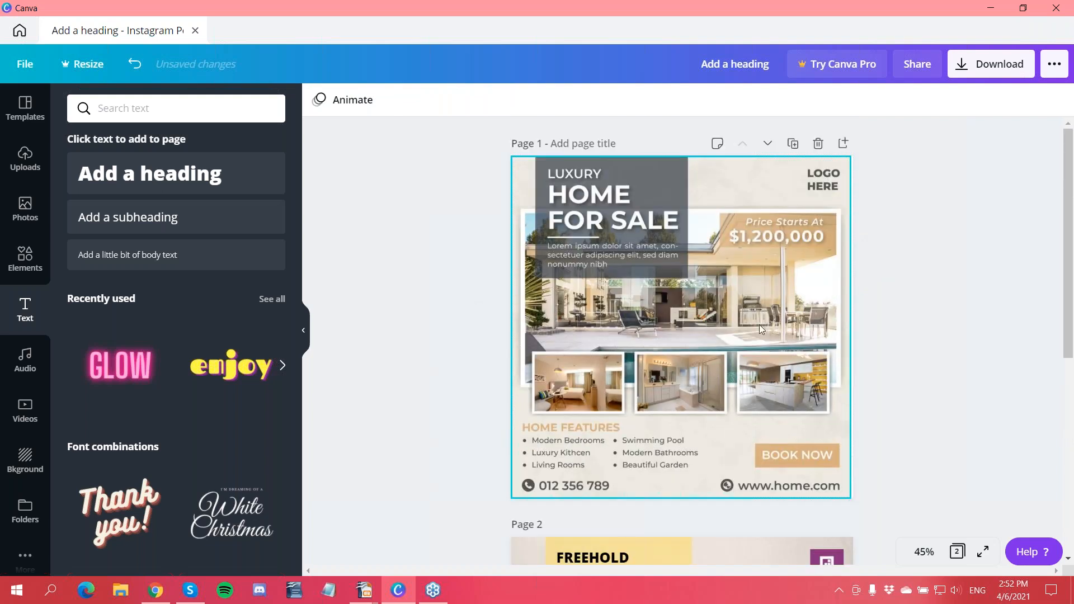
pyautogui.scroll(-6, 755, 324)
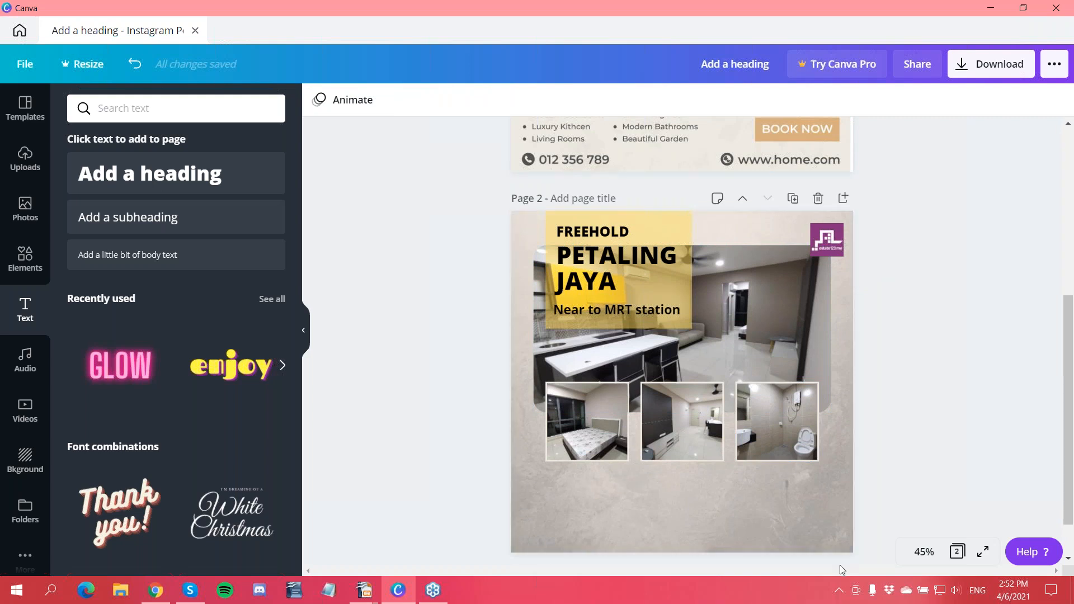
pyautogui.scroll(-2, 412, 364)
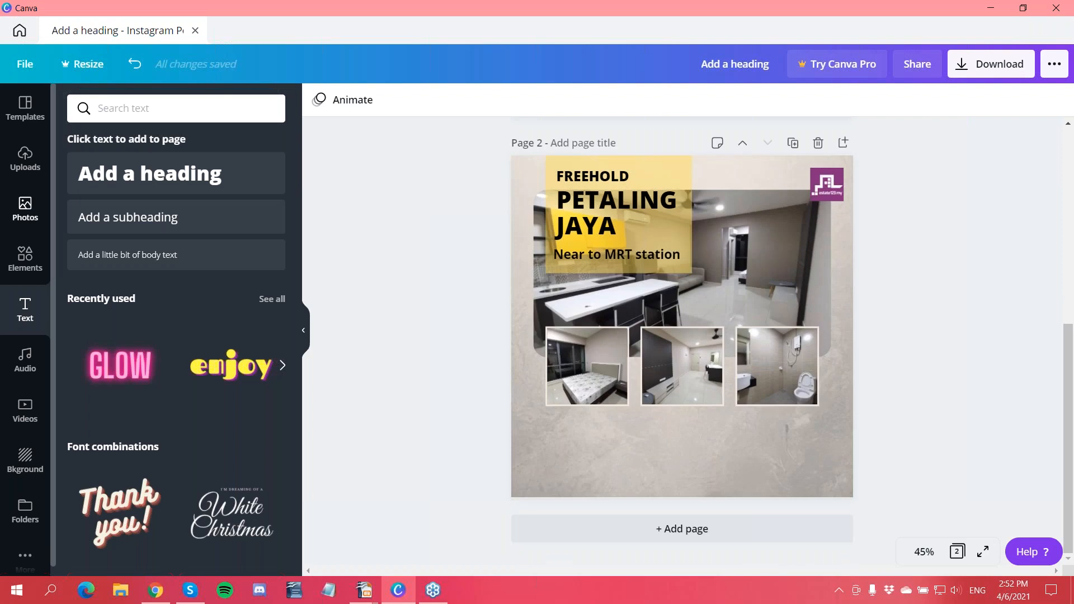
pyautogui.click(126, 217)
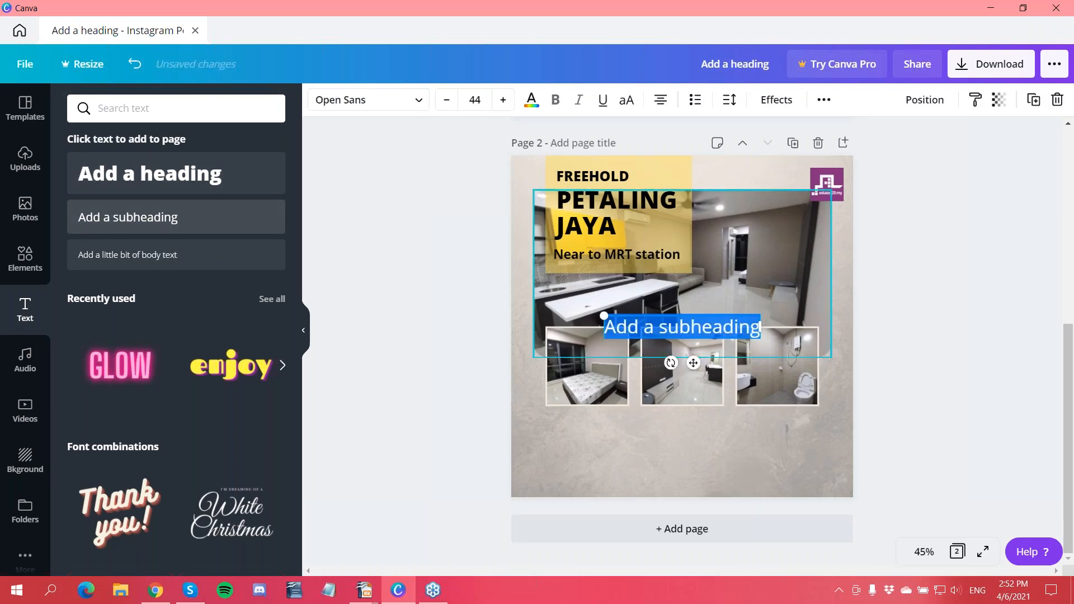
pyautogui.moveTo(647, 338); pyautogui.dragTo(584, 429)
pyautogui.doubleClick(584, 430)
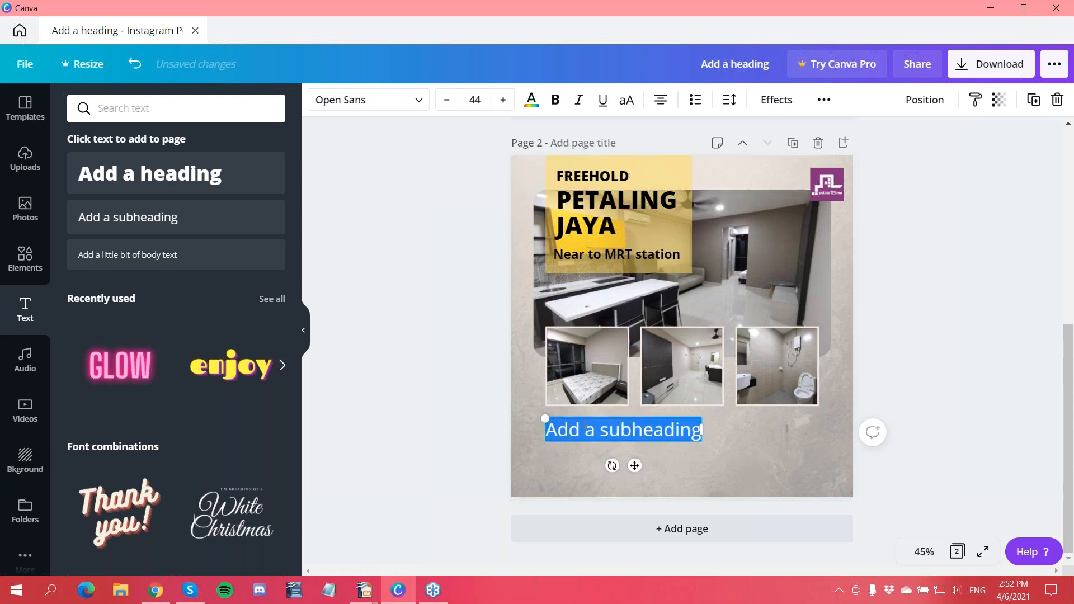
pyautogui.click(695, 100)
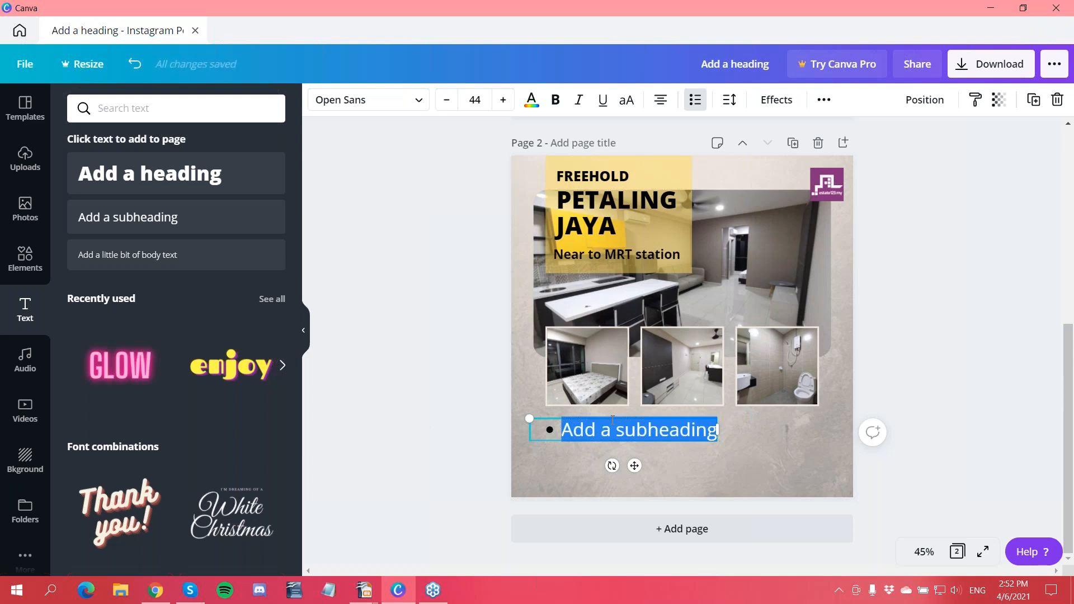
# Enter "1 parking lot" and "1 bedroom" as bullet items, left-align them and start a third bullet
pyautogui.write('1 parkn')
pyautogui.press('BackSpace')
pyautogui.write('ing lot')
pyautogui.press('Return')
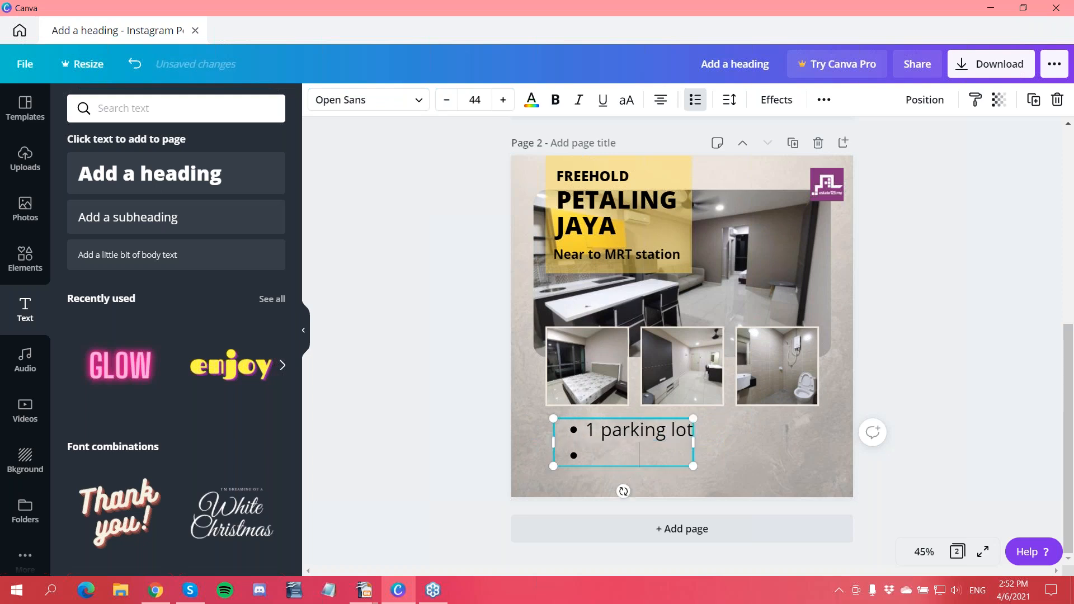
pyautogui.click(656, 108)
pyautogui.write('1 bedroom')
pyautogui.press('Return')
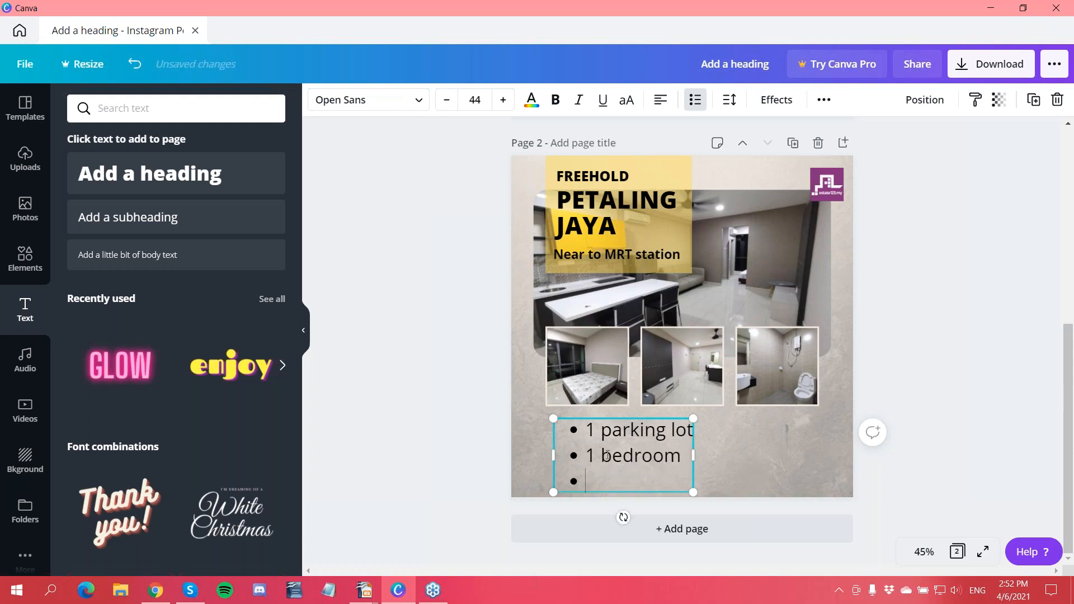
# Check the reference flyer's features list, shrink the bulleted list to size 29.1 and shift it slightly left
pyautogui.scroll(3, 701, 395)
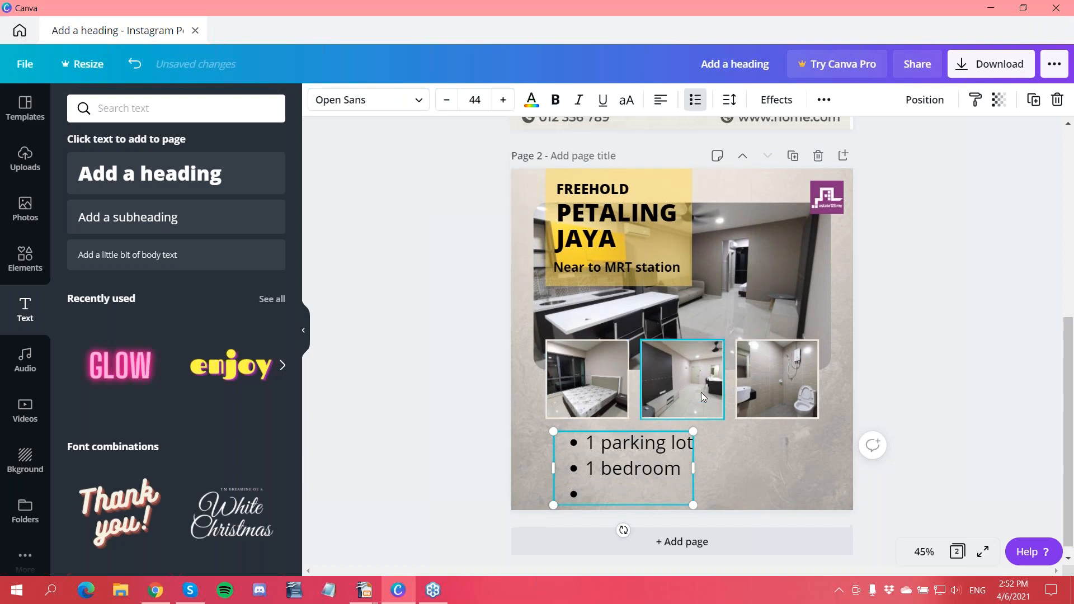
pyautogui.scroll(1, 615, 336)
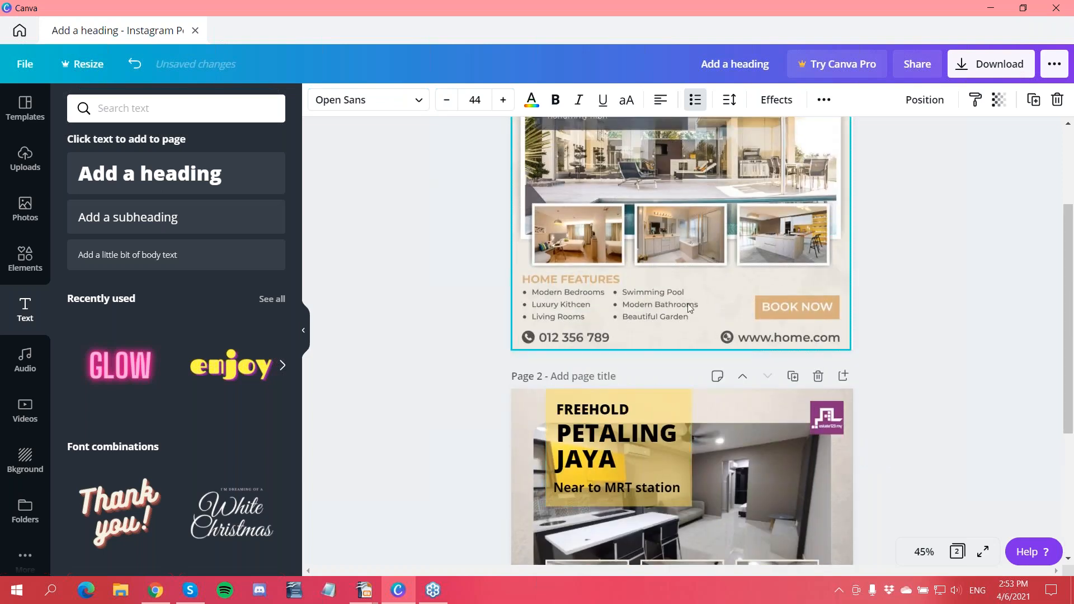
pyautogui.scroll(-4, 646, 303)
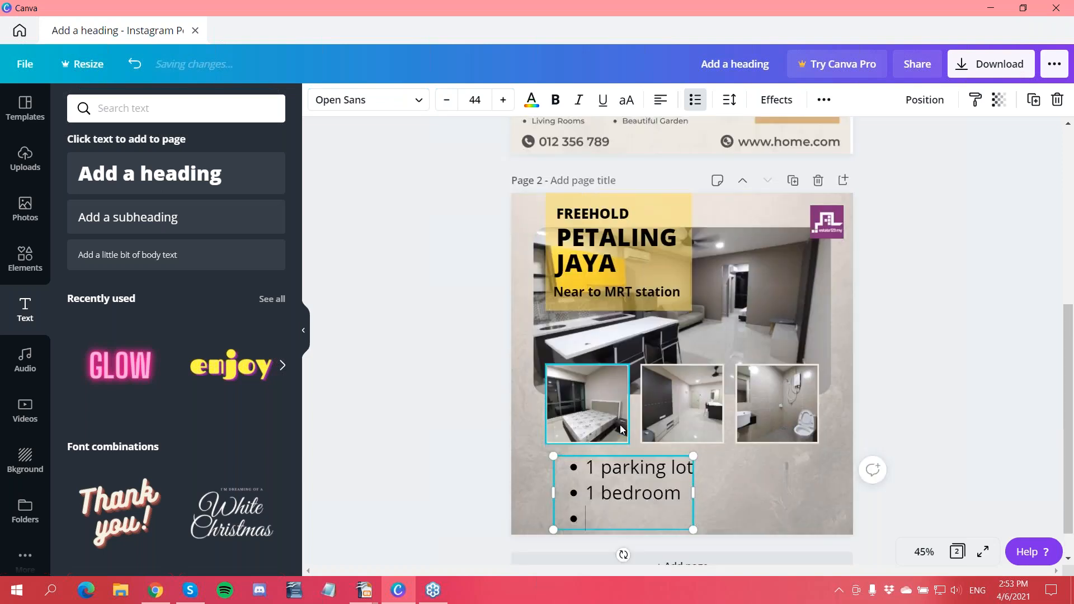
pyautogui.moveTo(694, 492); pyautogui.dragTo(646, 468)
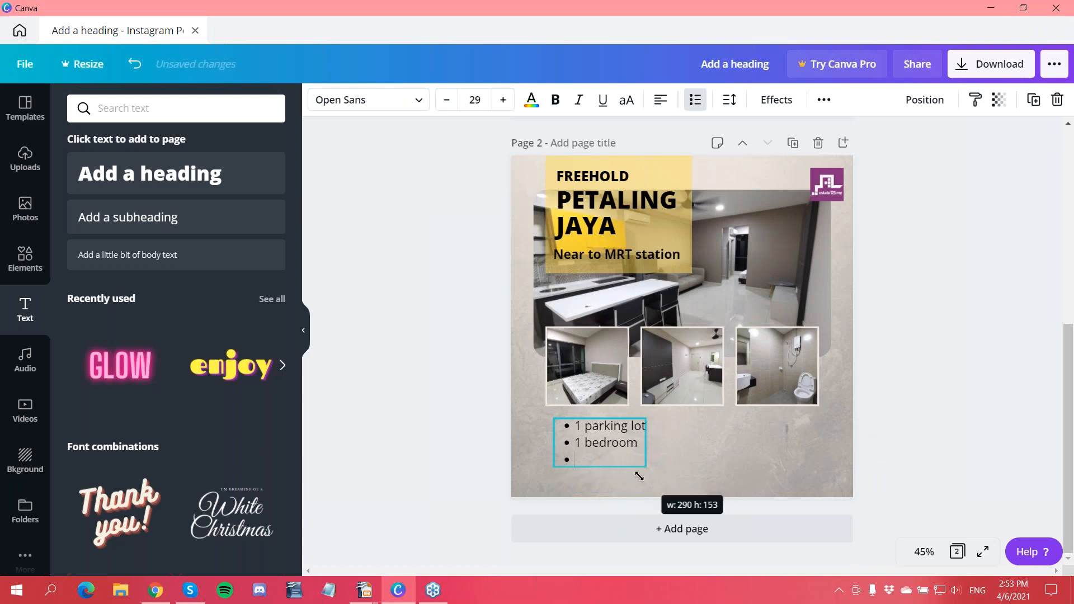
pyautogui.click(475, 451)
pyautogui.moveTo(586, 433); pyautogui.dragTo(576, 465)
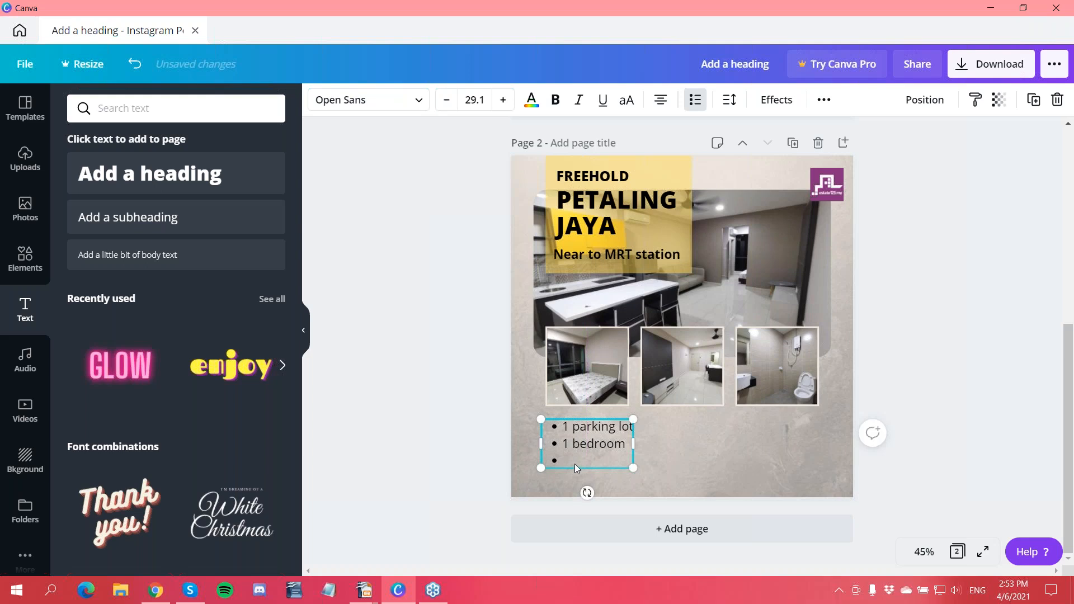
# Fill the empty third bullet with "Swimming pool" and left-align the "1 parking lot" item with the others
pyautogui.doubleClick(582, 460)
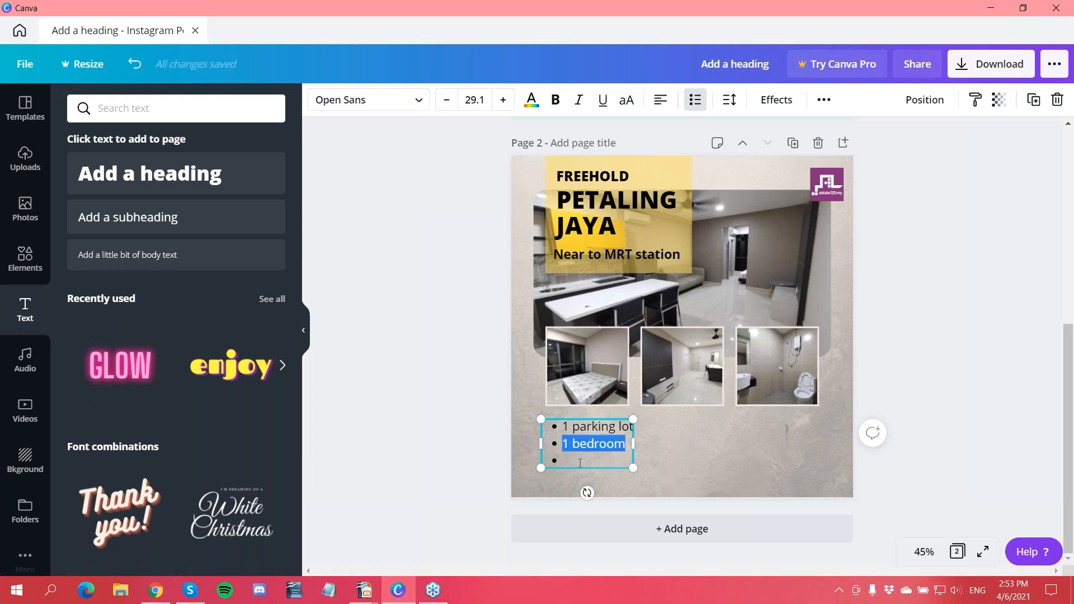
pyautogui.click(580, 463)
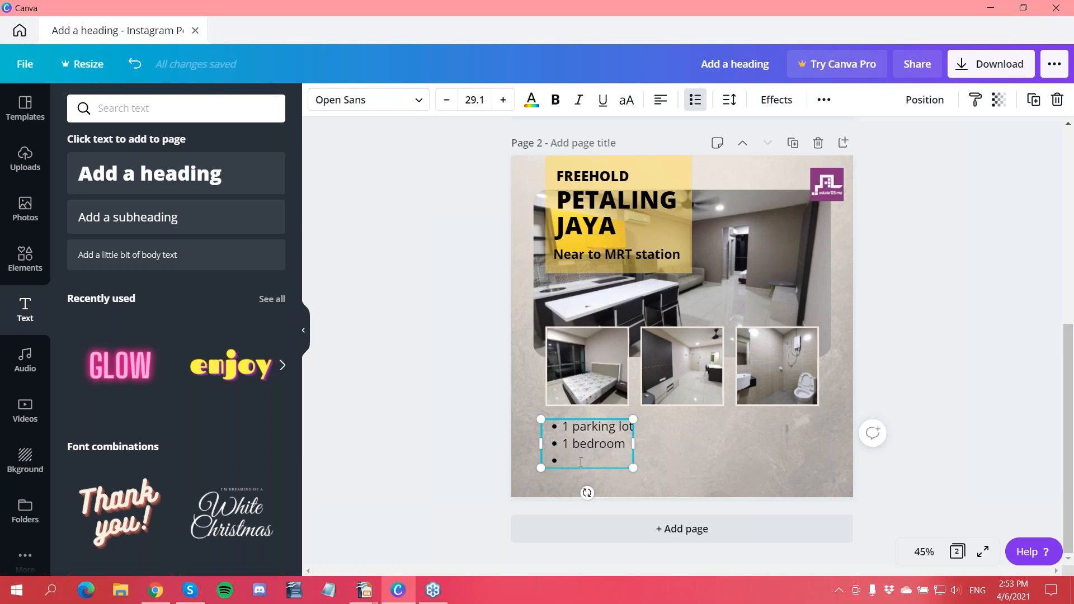
pyautogui.write('Swimming pool')
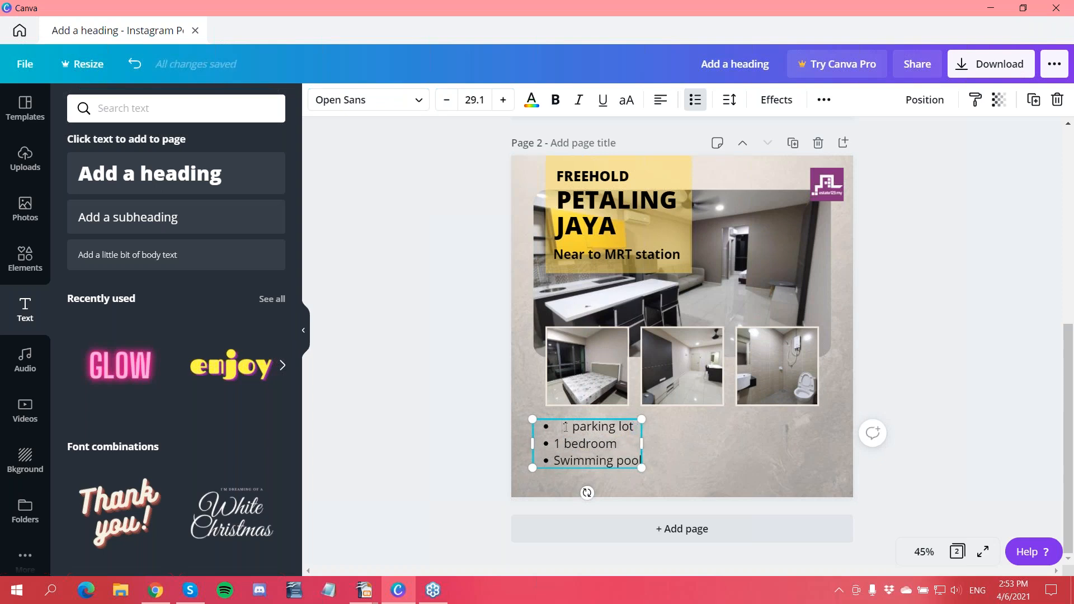
pyautogui.tripleClick(565, 427)
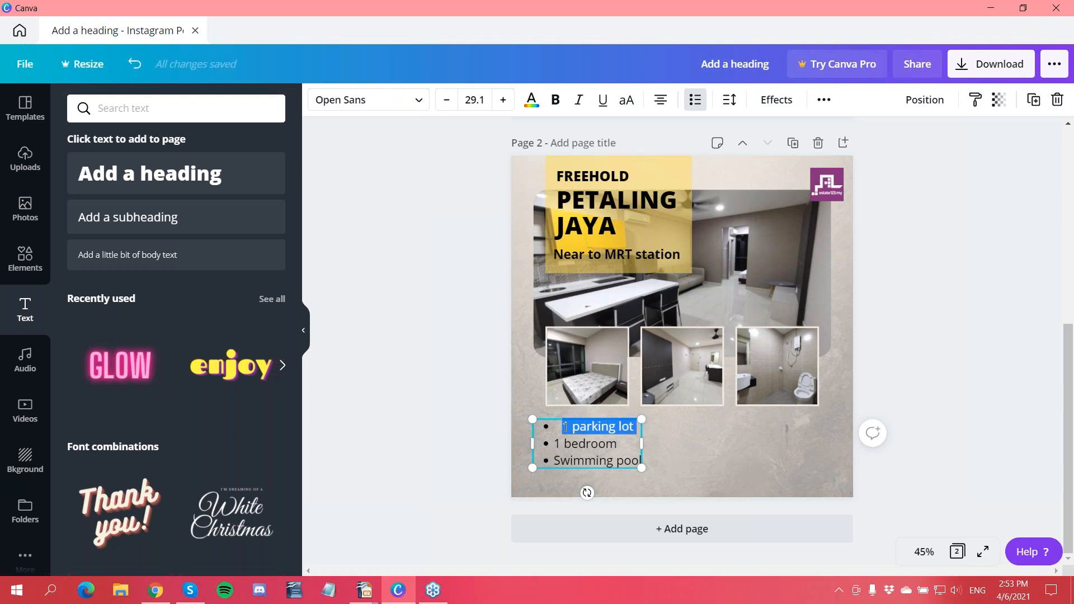
pyautogui.hotkey('ctrl', 'shift', 'l')
pyautogui.click(603, 446)
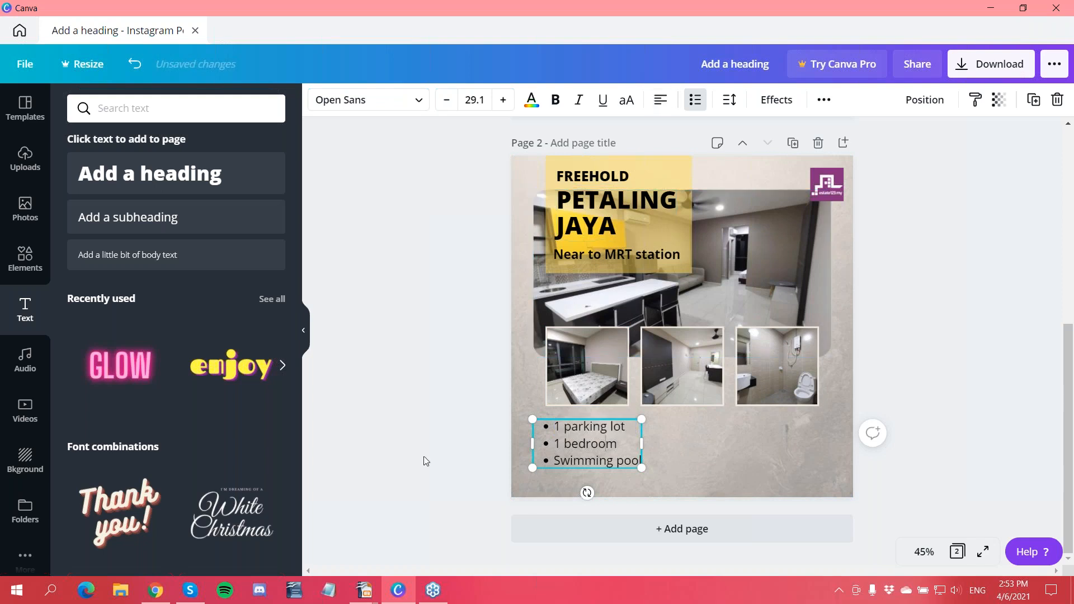
# Shift the bulleted list slightly right and enlarge it to size 38.4, comparing with the reference flyer
pyautogui.click(512, 439)
pyautogui.click(583, 438)
pyautogui.moveTo(583, 438); pyautogui.dragTo(588, 437)
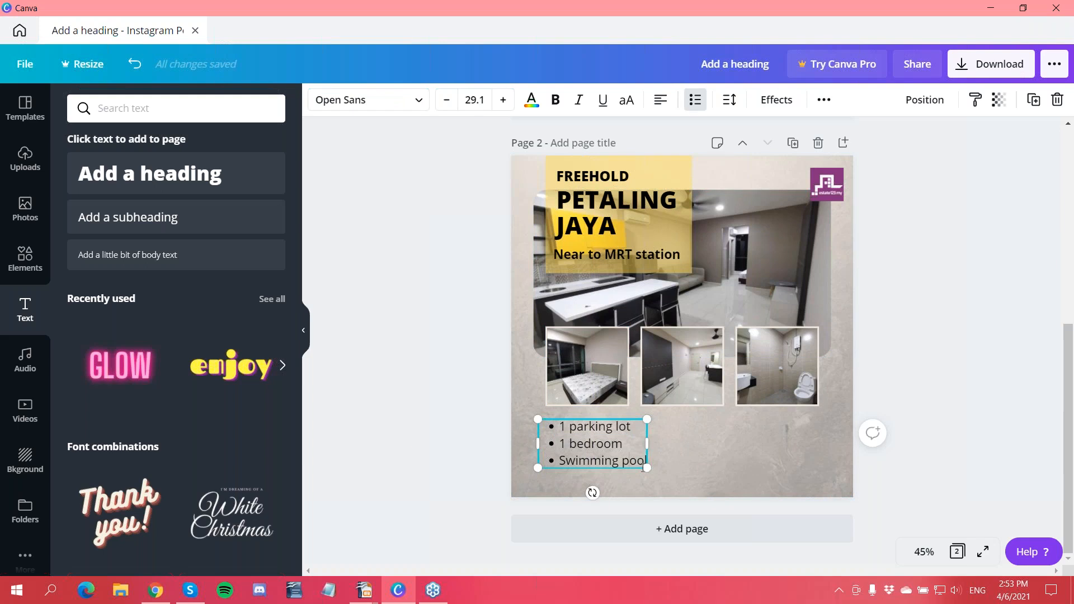
pyautogui.moveTo(655, 476); pyautogui.dragTo(670, 491)
pyautogui.click(432, 395)
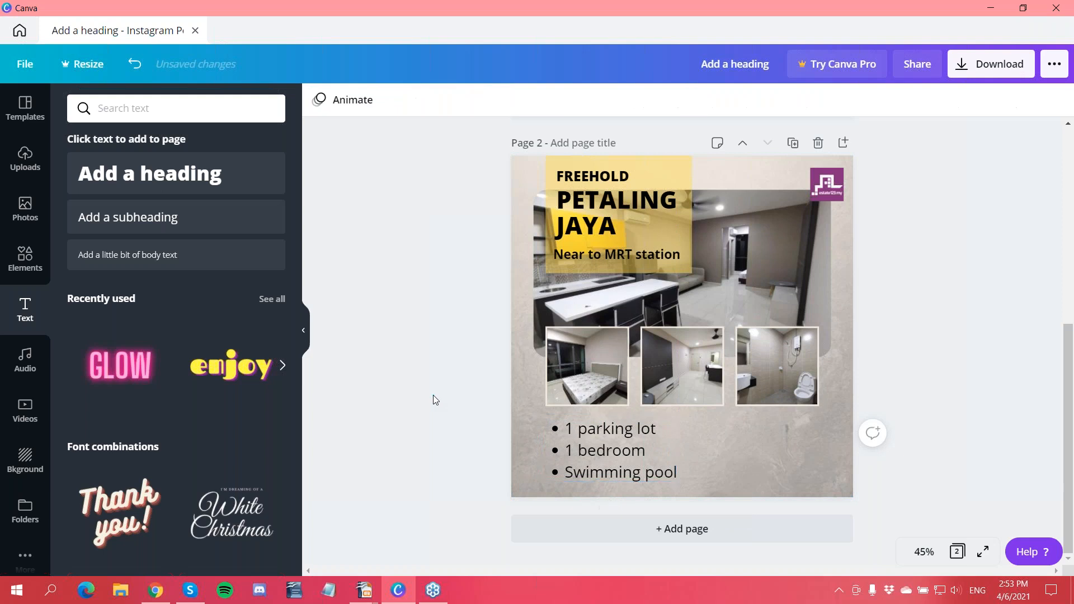
pyautogui.scroll(3, 448, 407)
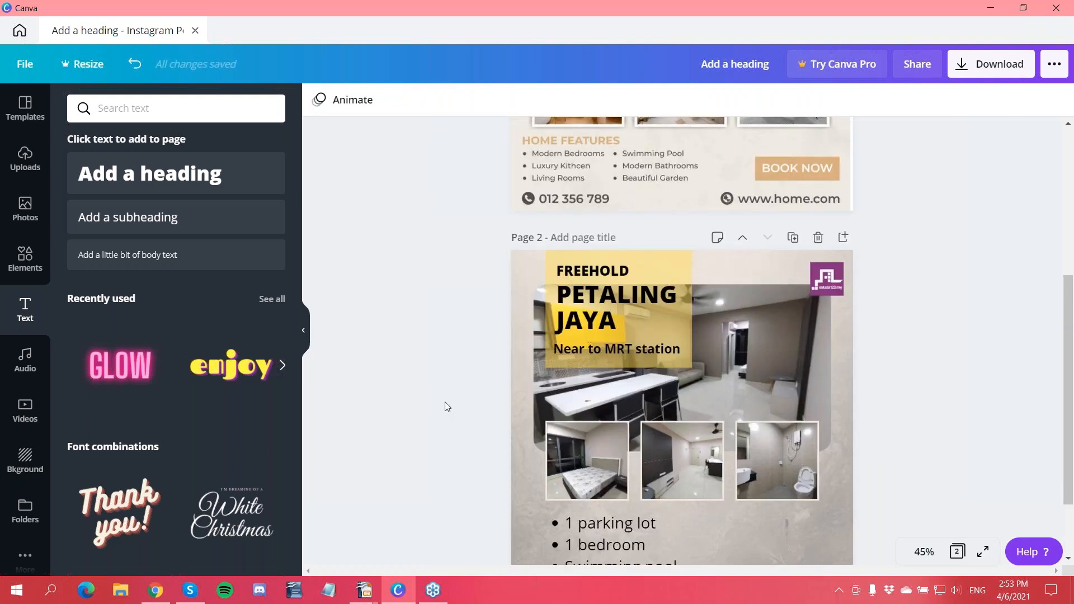
pyautogui.scroll(-4, 576, 267)
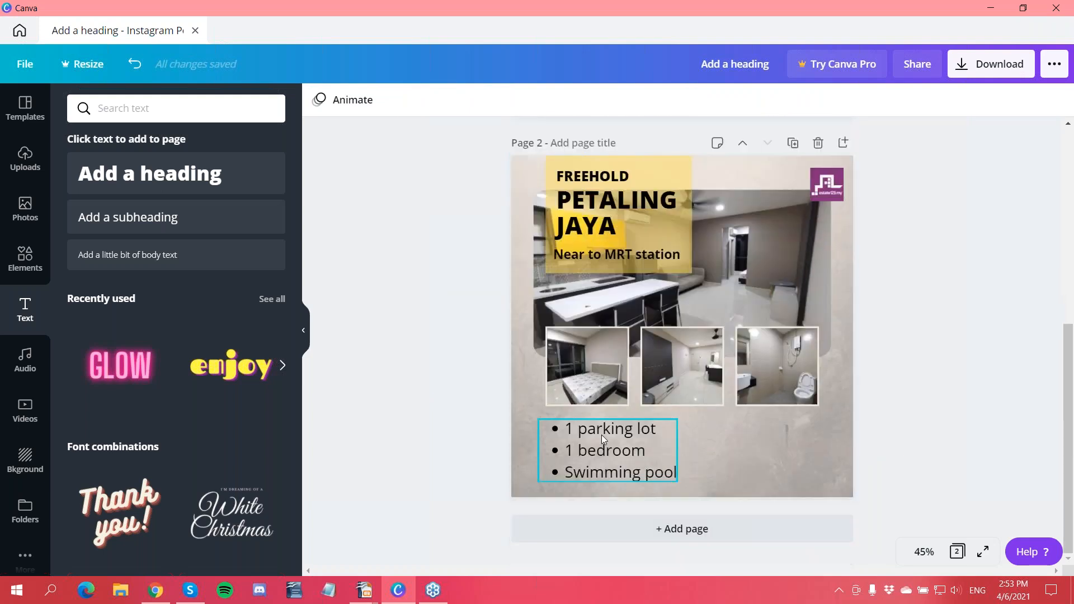
pyautogui.click(602, 435)
pyautogui.moveTo(664, 472); pyautogui.dragTo(684, 486)
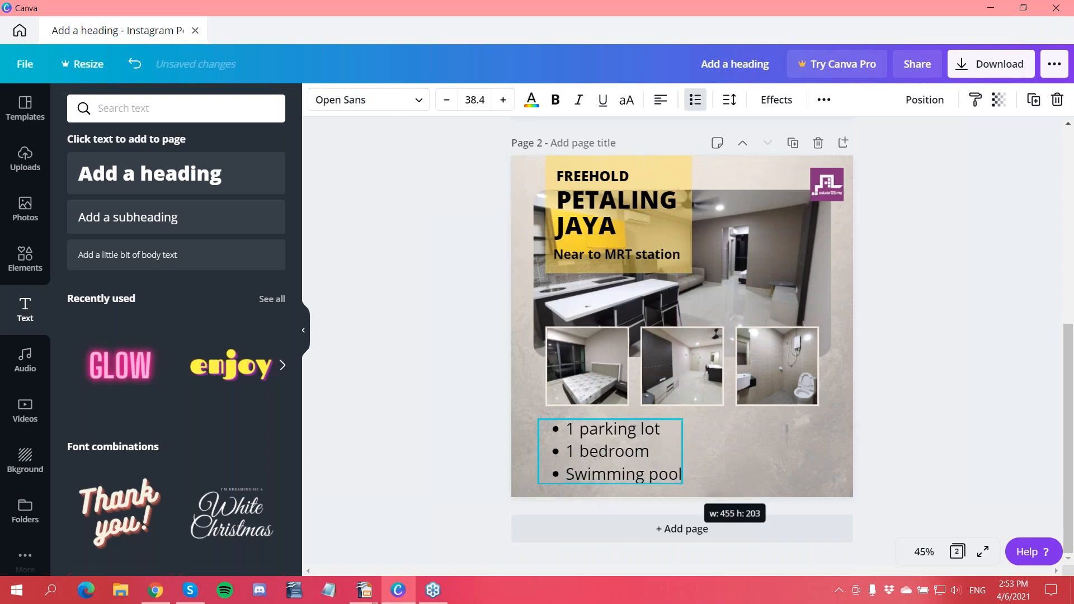
pyautogui.click(480, 437)
# Recheck the reference flyer, reduce the bulleted list to size 34.1 and align it with the large photo's left edge
pyautogui.scroll(1, 438, 330)
pyautogui.scroll(2, 438, 334)
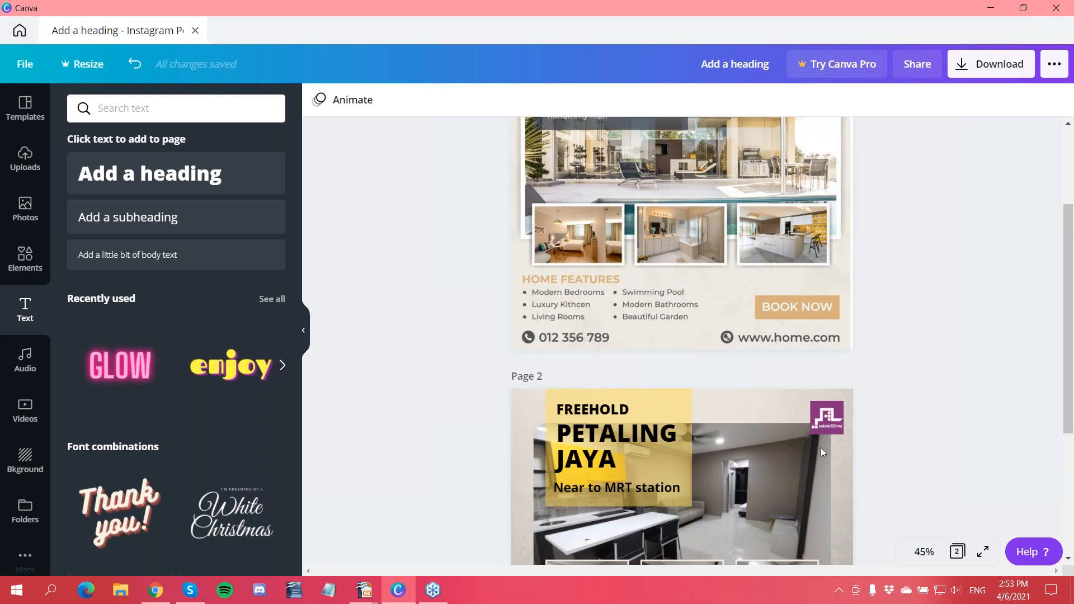
pyautogui.scroll(-3, 862, 455)
pyautogui.click(597, 451)
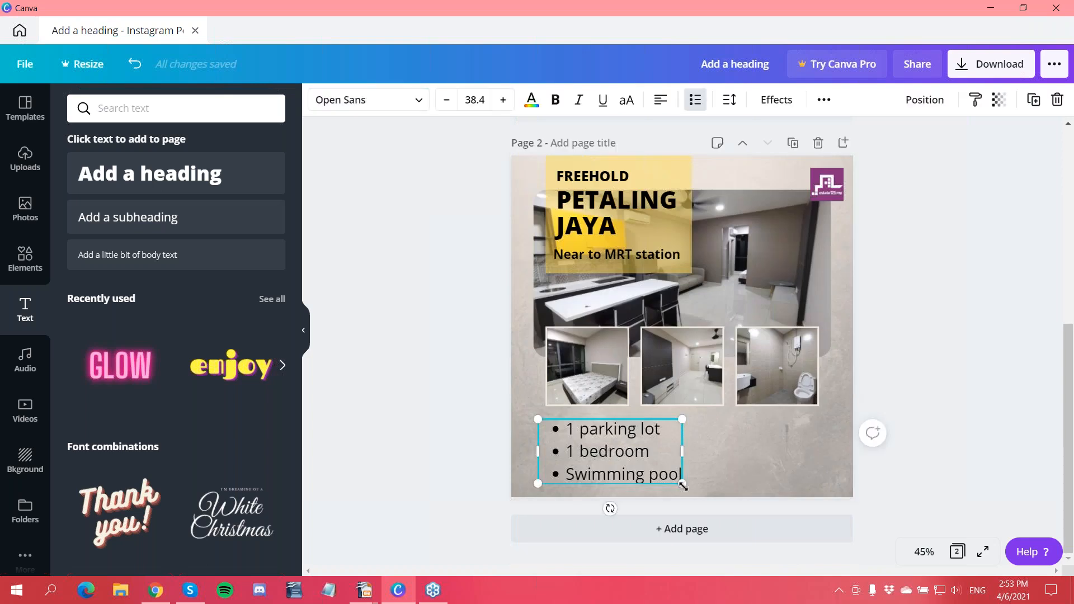
pyautogui.moveTo(683, 484); pyautogui.dragTo(666, 476)
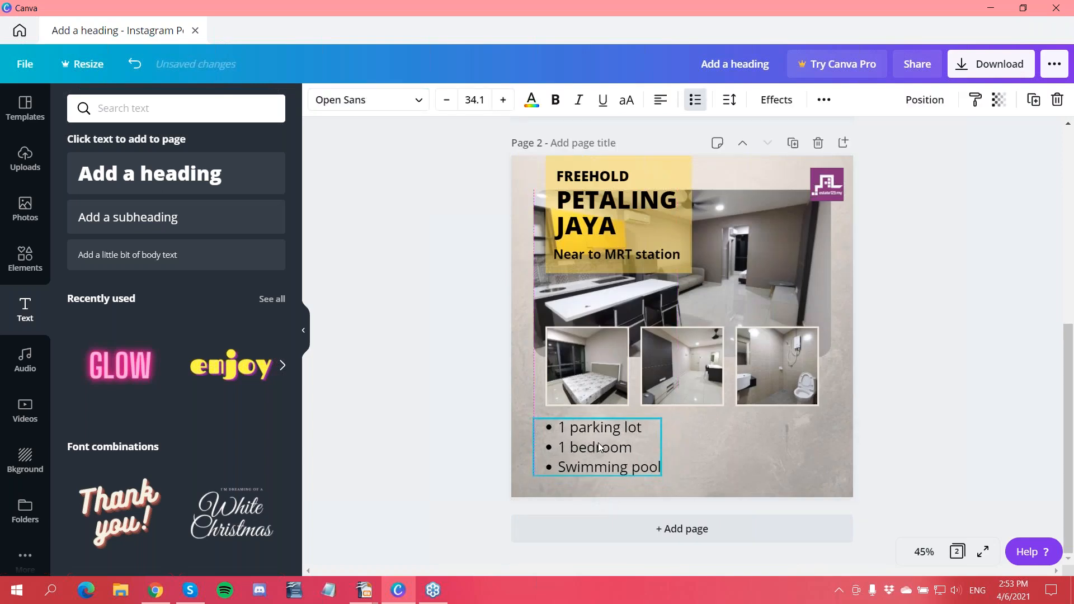
pyautogui.click(421, 408)
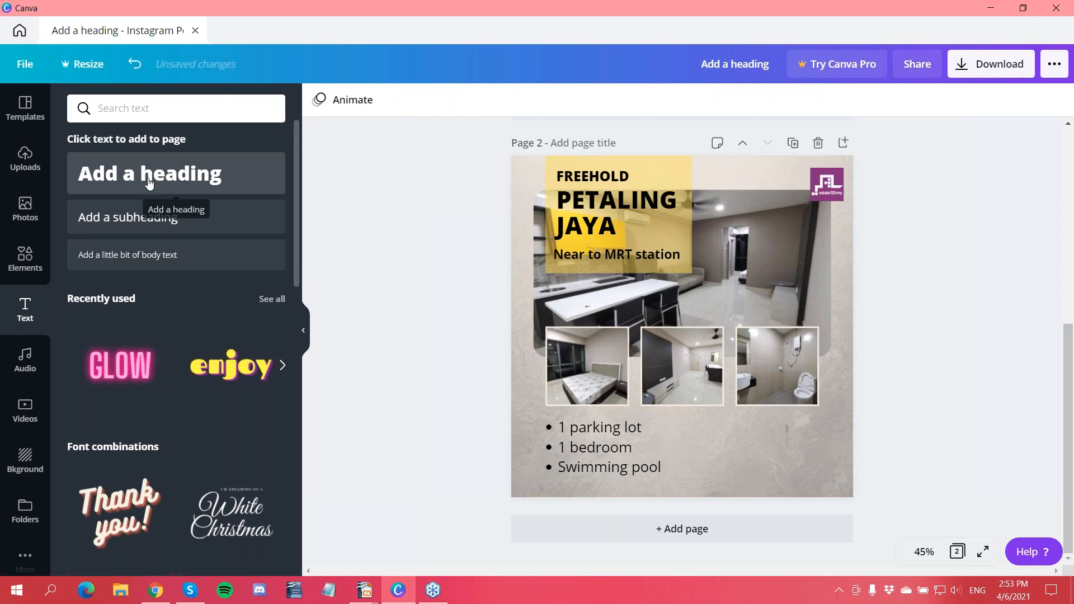
# Add a grey-brown square shape to page 2 and reshape it into a wide rectangle filling the flyer's bottom-right corner
pyautogui.click(26, 205)
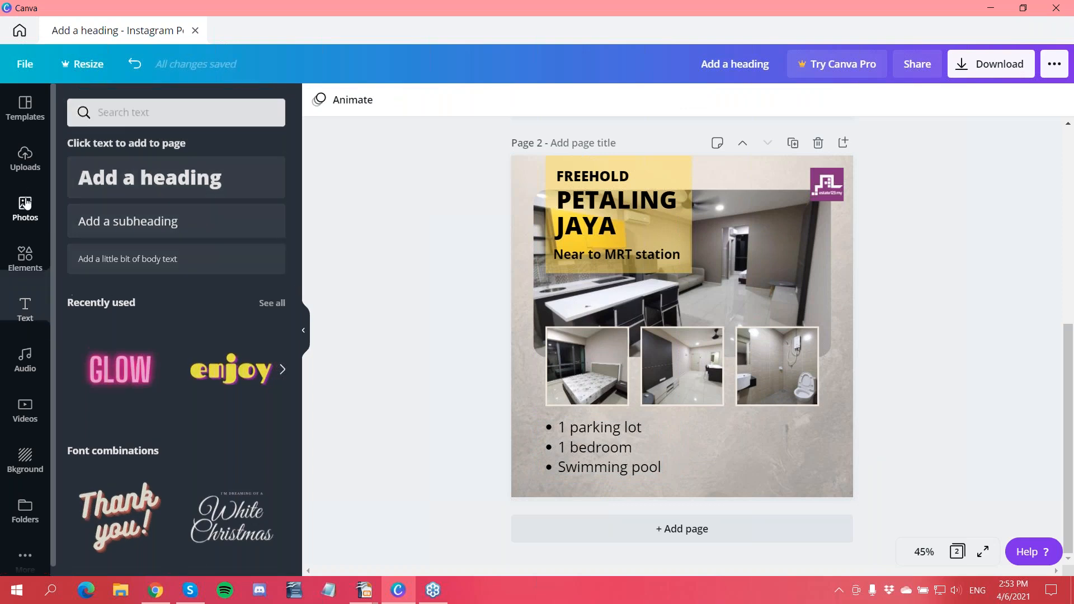
pyautogui.click(23, 260)
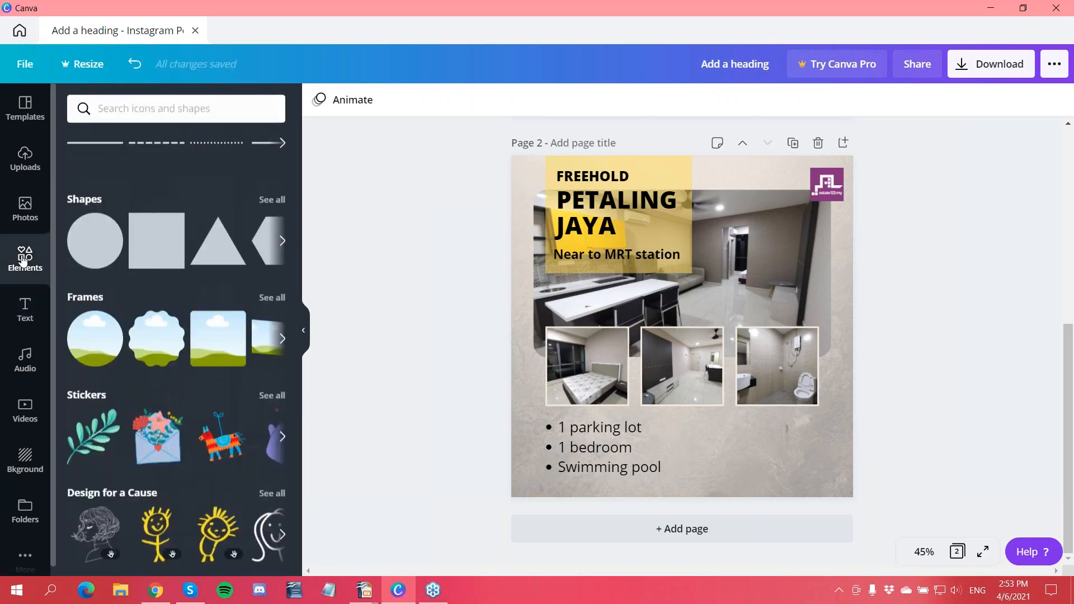
pyautogui.click(157, 241)
pyautogui.moveTo(612, 257); pyautogui.dragTo(720, 390)
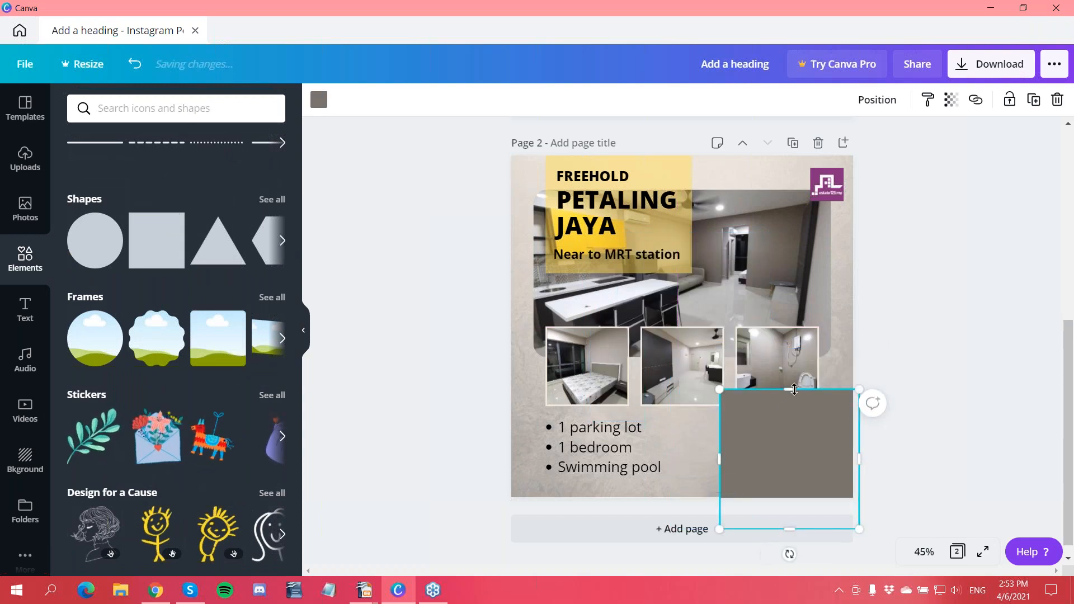
pyautogui.moveTo(786, 390); pyautogui.dragTo(693, 464)
pyautogui.moveTo(775, 428); pyautogui.dragTo(776, 428)
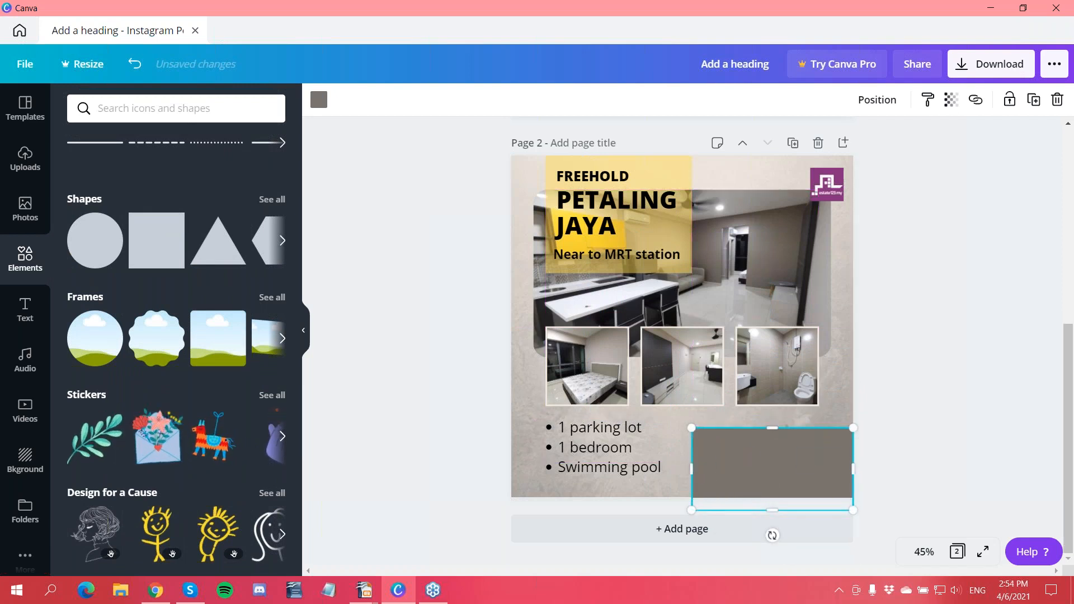
pyautogui.moveTo(781, 513); pyautogui.dragTo(777, 497)
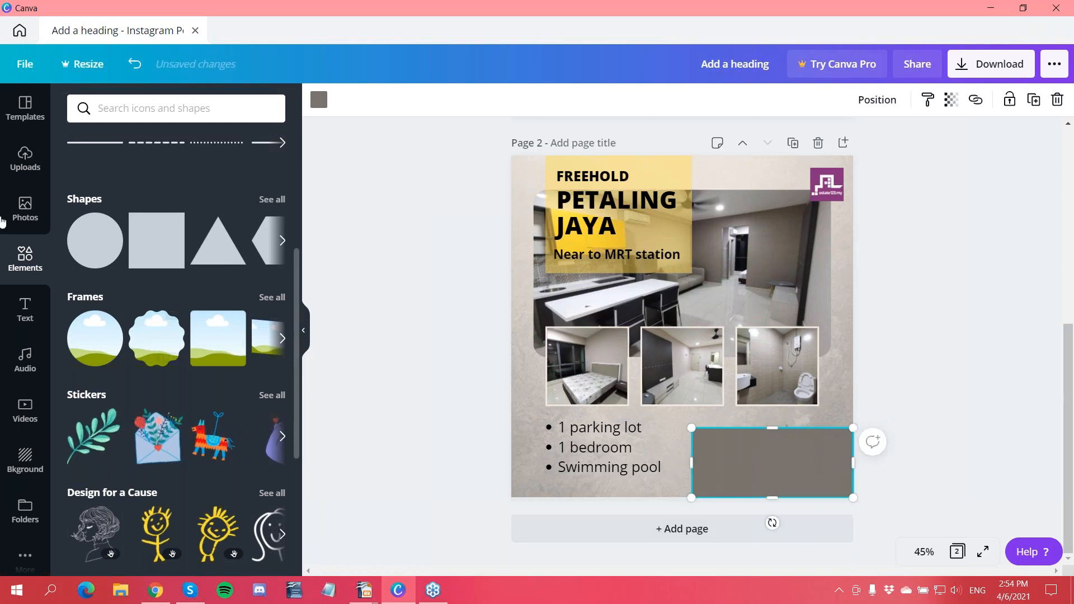
# Add a heading at size 45.2 over the grey-brown rectangle, with the agent's first name and phone number on two lines
pyautogui.click(28, 317)
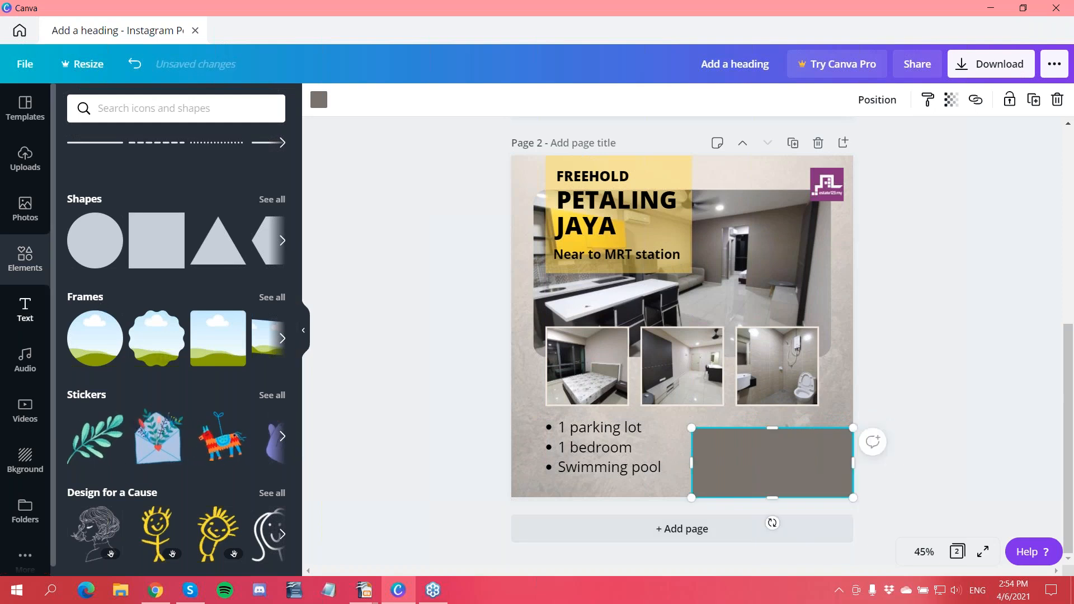
pyautogui.click(519, 330)
pyautogui.click(630, 334)
pyautogui.moveTo(649, 336); pyautogui.dragTo(774, 459)
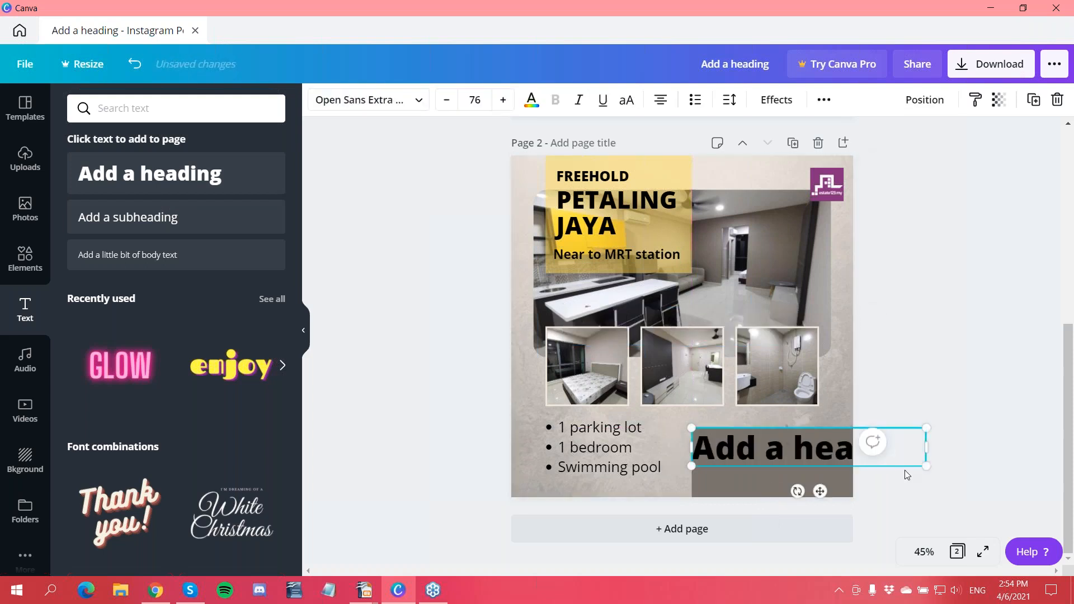
pyautogui.moveTo(926, 466); pyautogui.dragTo(832, 458)
pyautogui.doubleClick(797, 453)
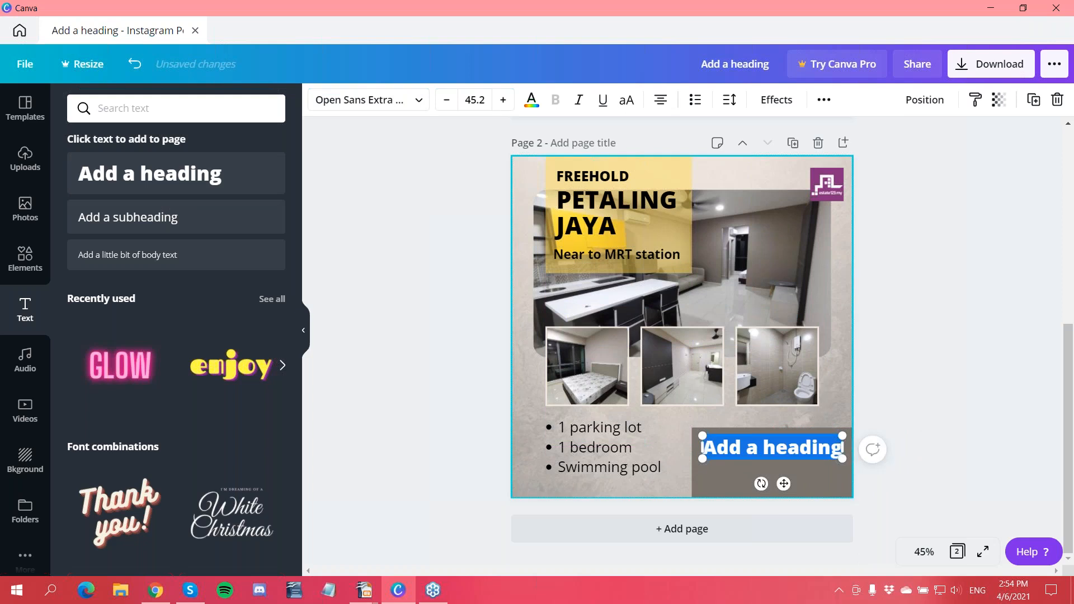
pyautogui.write('Laura')
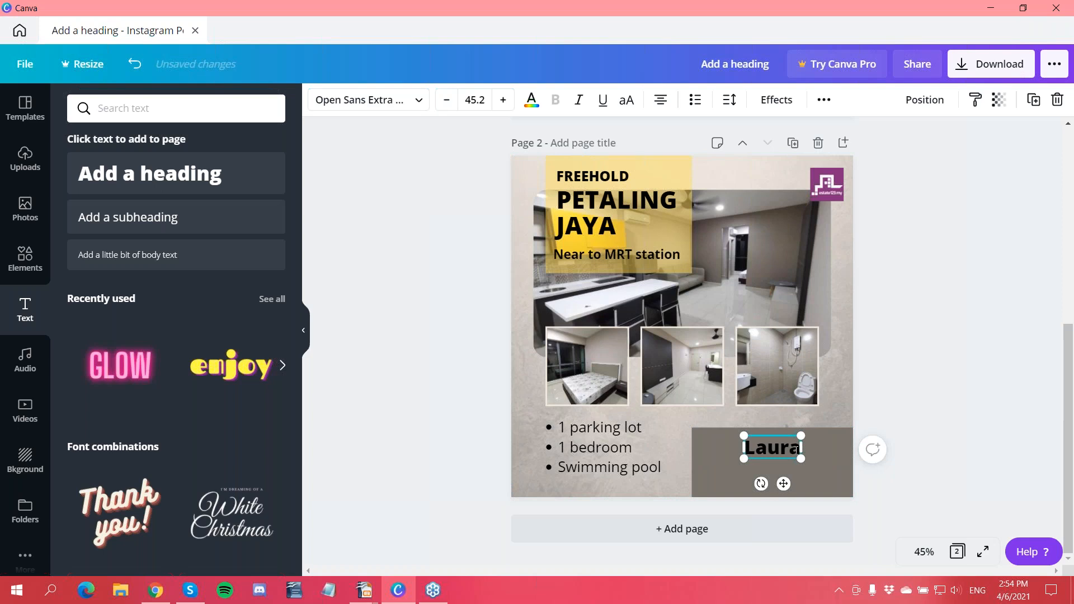
pyautogui.press('Return')
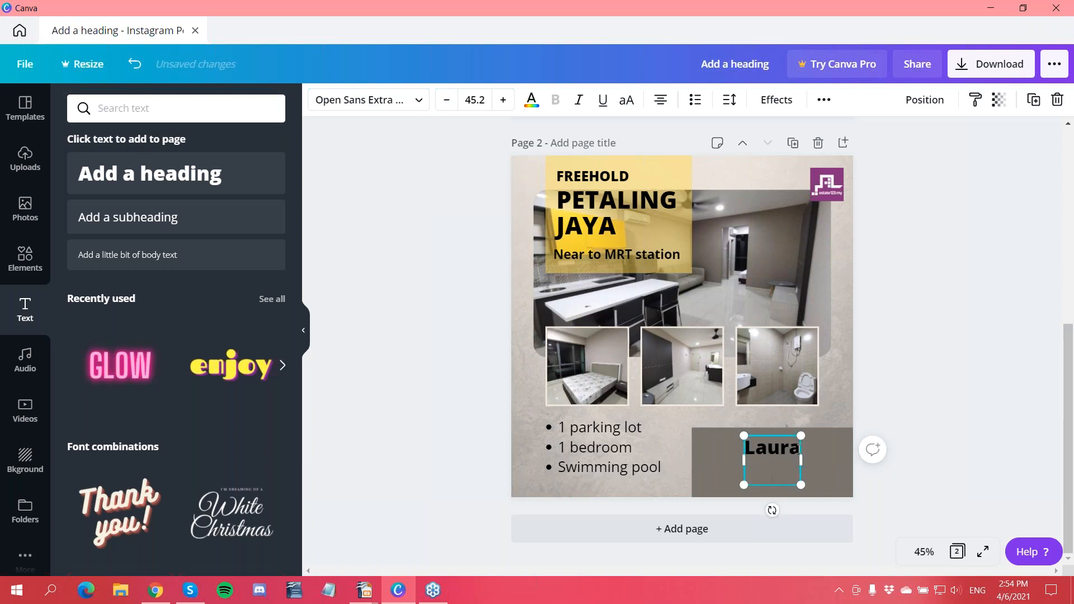
pyautogui.write('012-3456789')
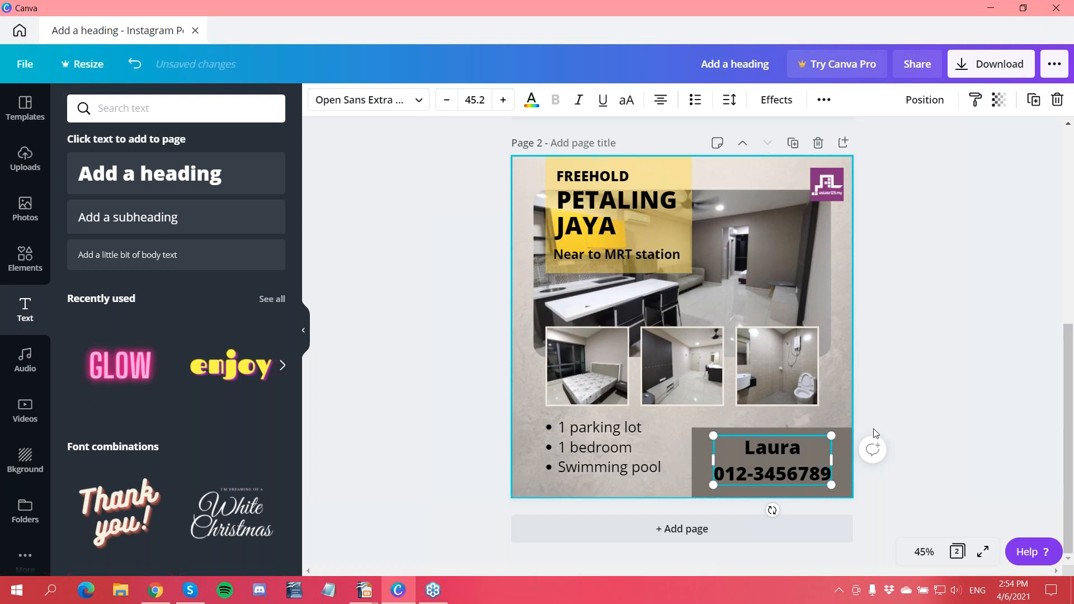
# Shrink the agent contact text to size 41.5 and shift it toward the rectangle's right edge
pyautogui.moveTo(822, 479); pyautogui.dragTo(811, 476)
pyautogui.click(914, 446)
pyautogui.click(768, 453)
pyautogui.moveTo(748, 459); pyautogui.dragTo(818, 460)
pyautogui.click(959, 384)
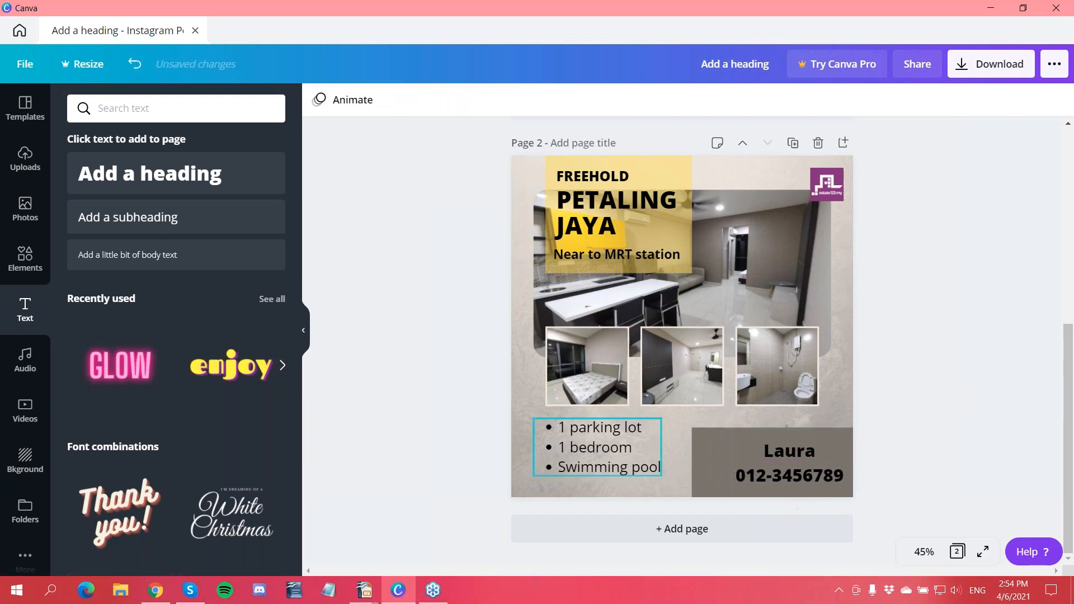
# Add a circular photo frame, shrink it to about 212 × 212 and place it over the contact rectangle's left edge
pyautogui.click(54, 274)
pyautogui.click(95, 338)
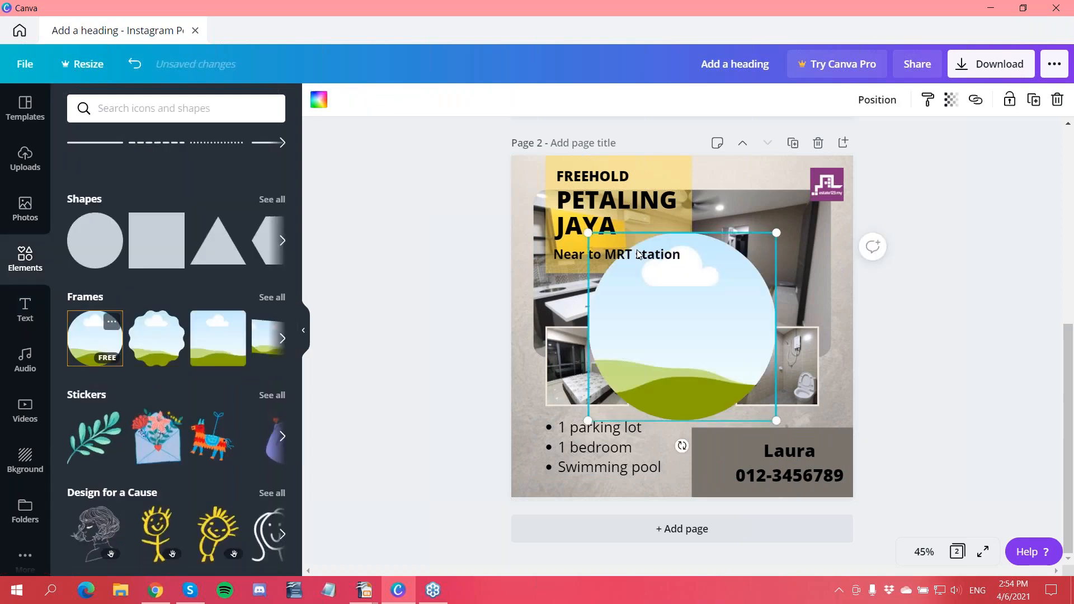
pyautogui.moveTo(588, 232); pyautogui.dragTo(710, 354)
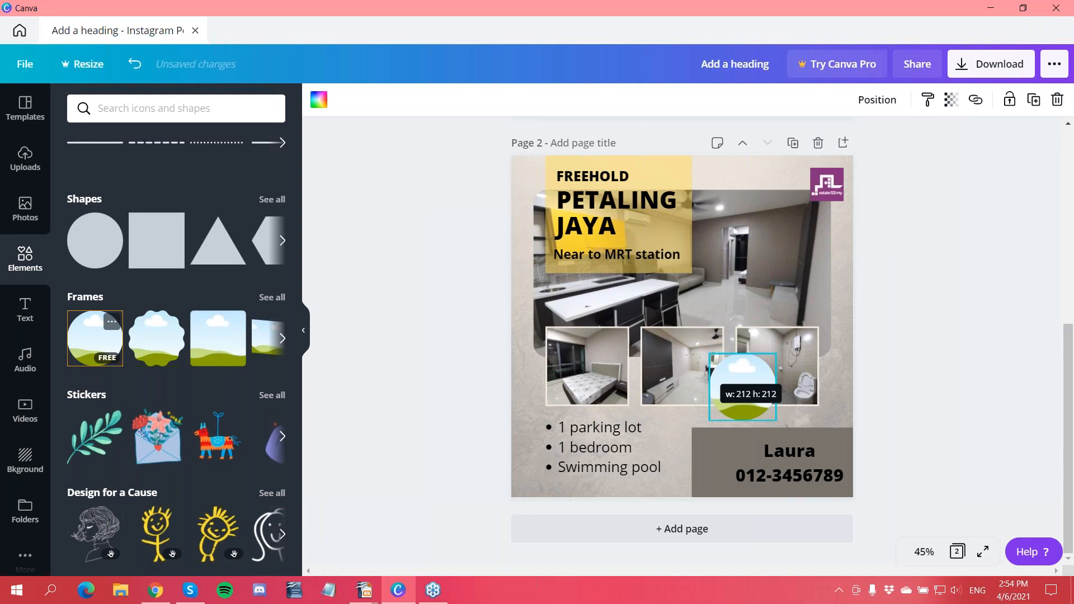
pyautogui.moveTo(739, 386); pyautogui.dragTo(706, 443)
# Right-align the agent contact text, reduce it to size 34.6 and move it up beside the circular frame
pyautogui.click(789, 470)
pyautogui.click(662, 100)
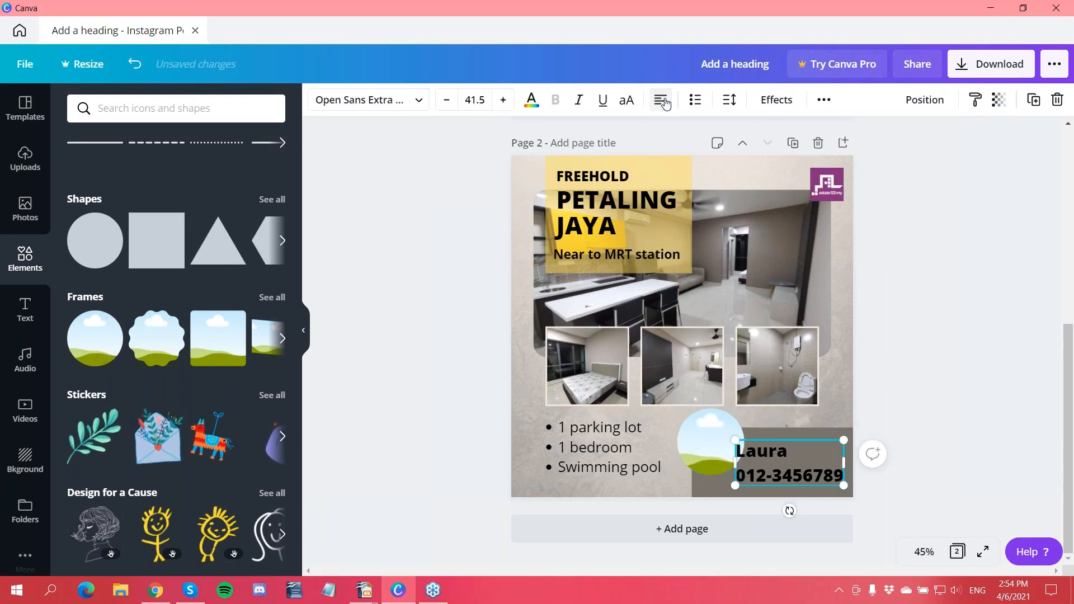
pyautogui.click(662, 100)
pyautogui.moveTo(752, 482); pyautogui.dragTo(753, 478)
pyautogui.moveTo(816, 465); pyautogui.dragTo(815, 453)
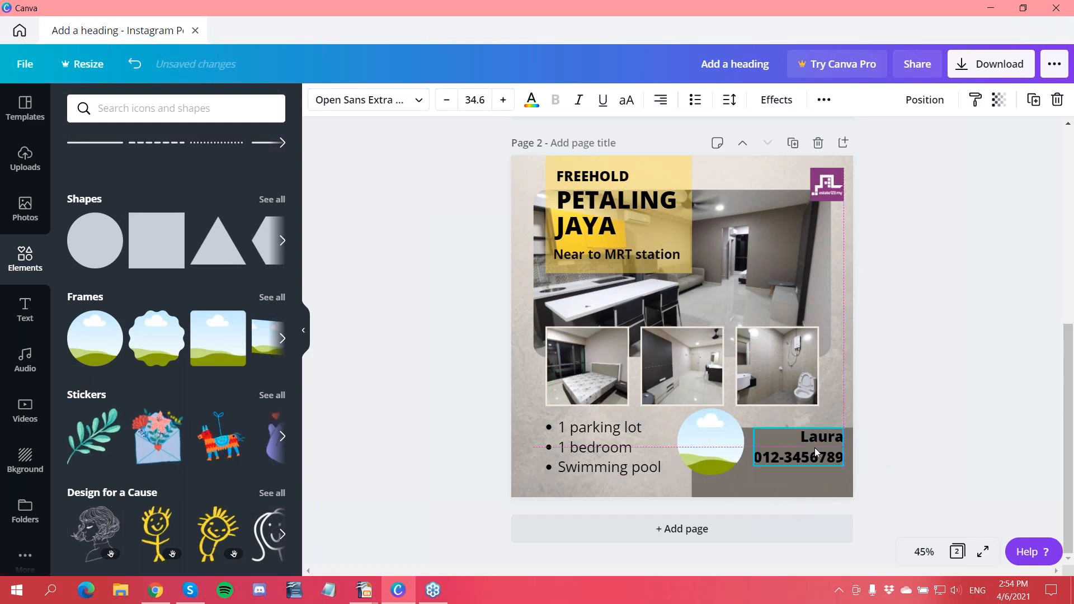
# Upload the agent's portrait from the Estate123 Canva Demo folder and fill the circular frame with it
pyautogui.click(710, 438)
pyautogui.click(26, 159)
pyautogui.click(176, 108)
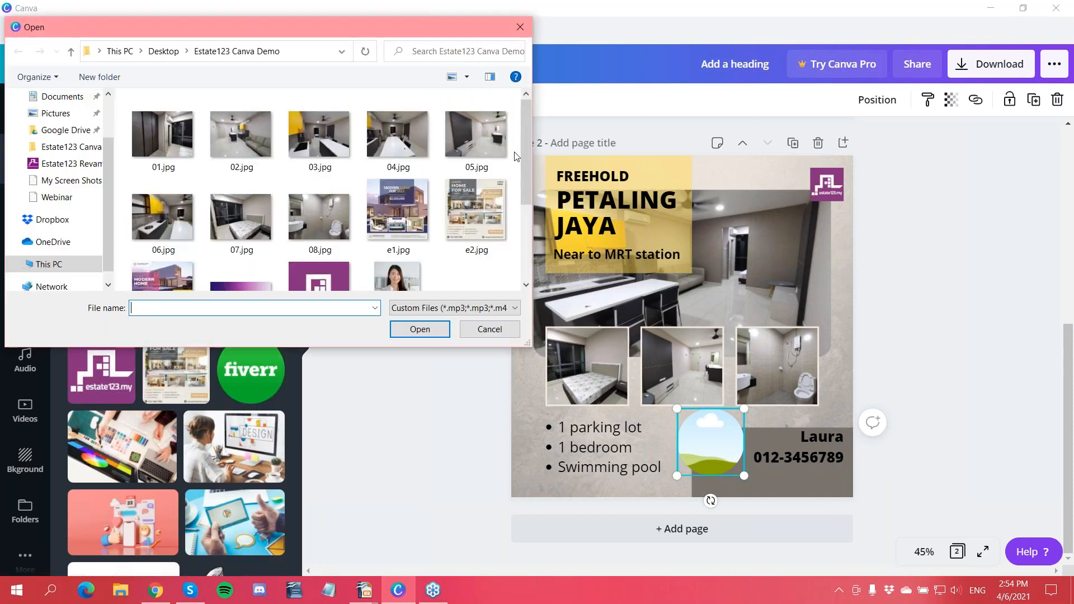
pyautogui.click(397, 277)
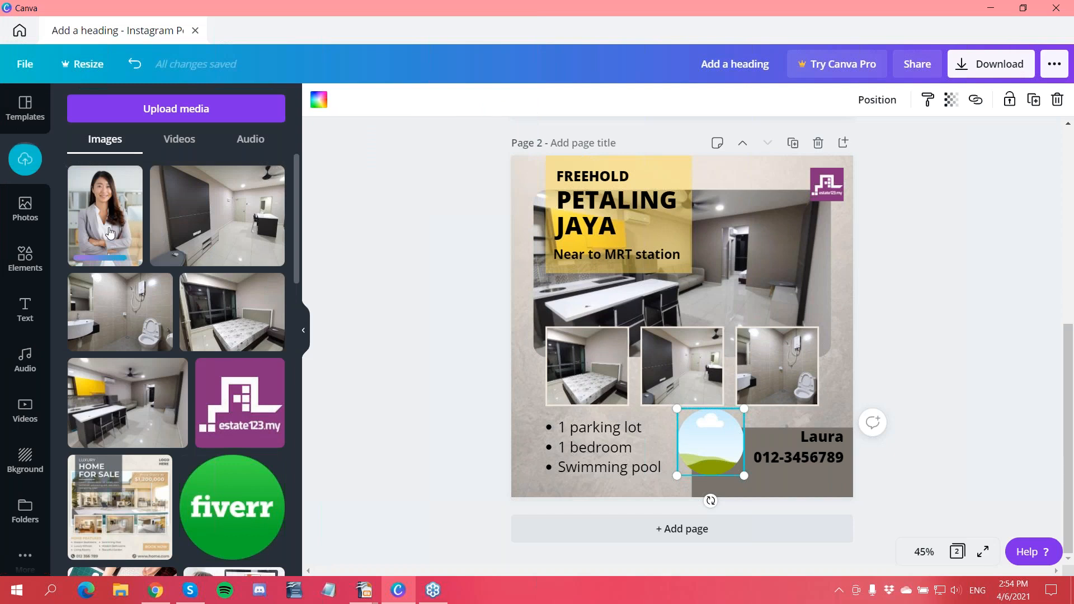
pyautogui.moveTo(108, 214); pyautogui.dragTo(711, 431)
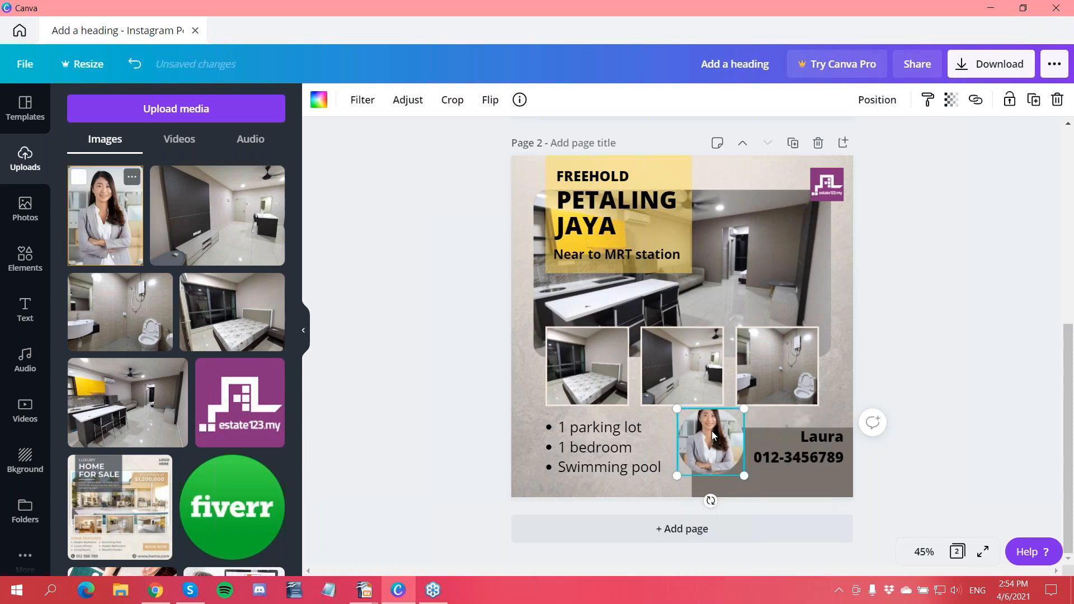
pyautogui.doubleClick(712, 431)
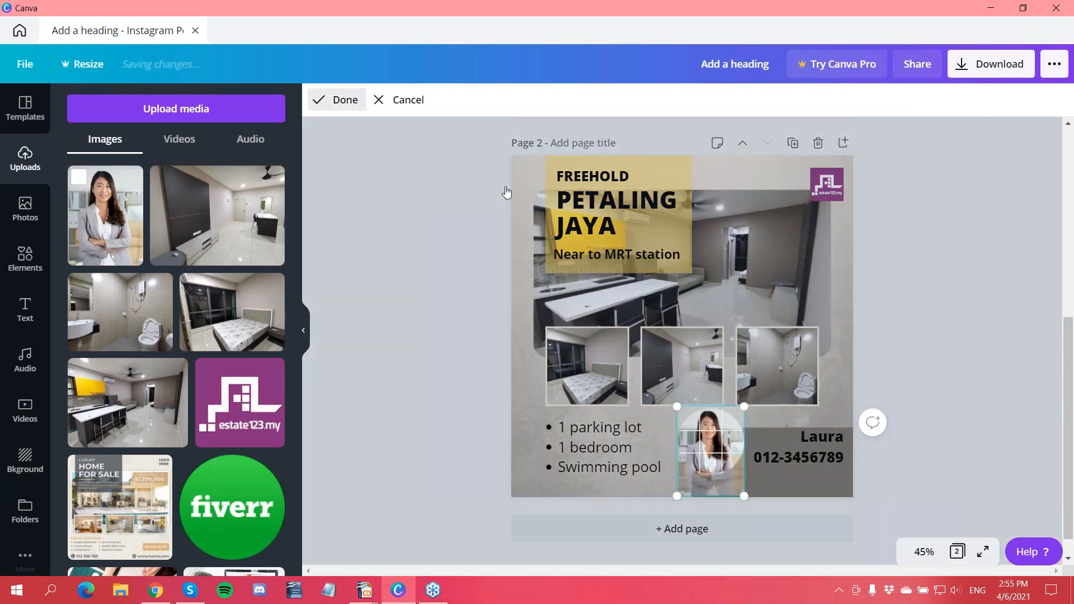
pyautogui.click(506, 191)
# Add the agent's REN registration number as a third line below the phone number
pyautogui.click(807, 462)
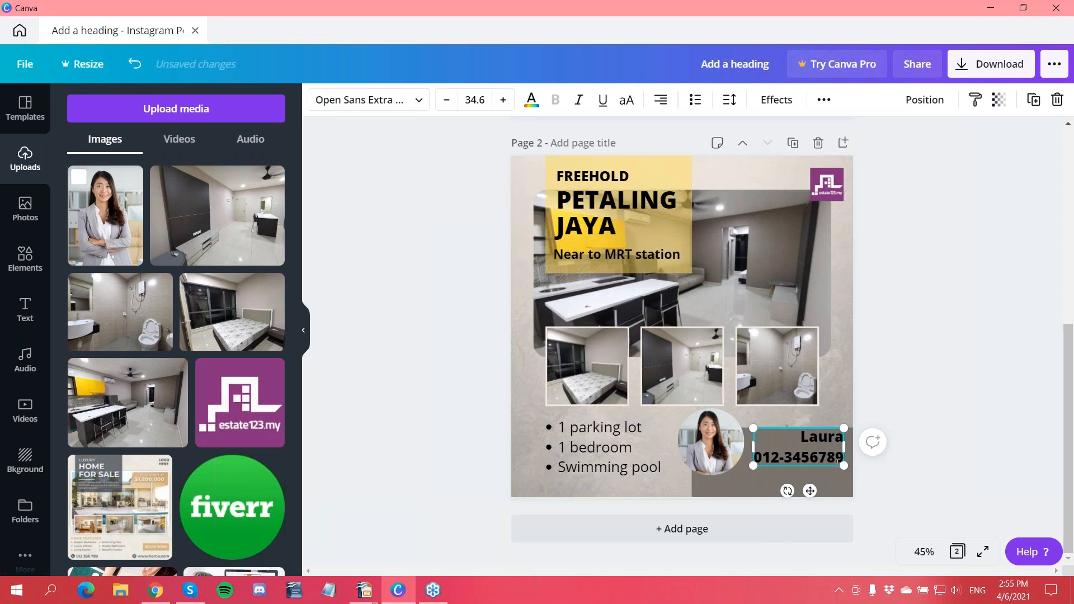
pyautogui.press('Return')
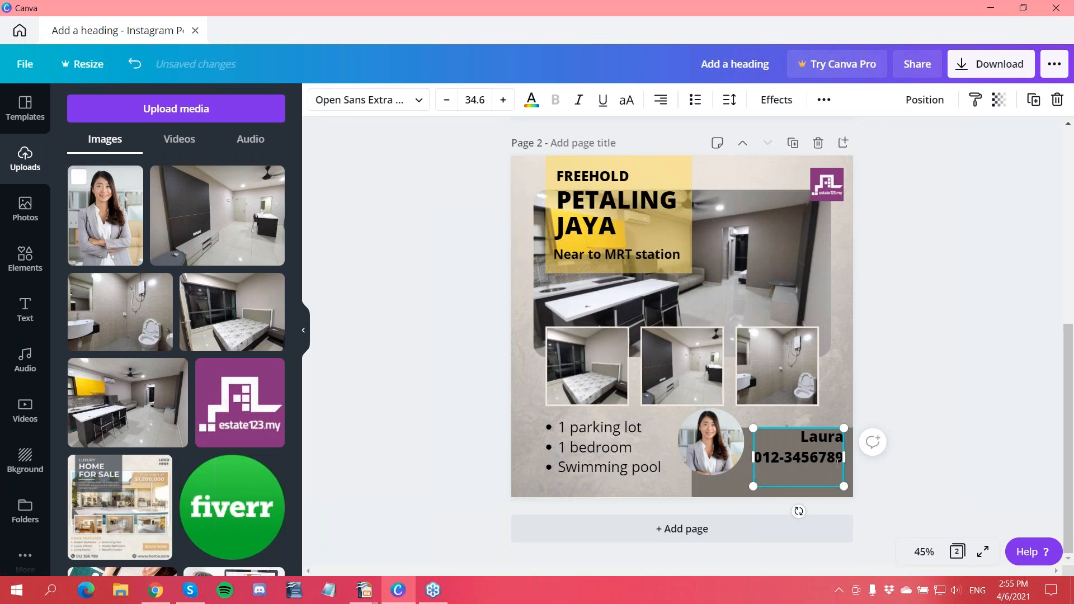
pyautogui.write('REN 12345')
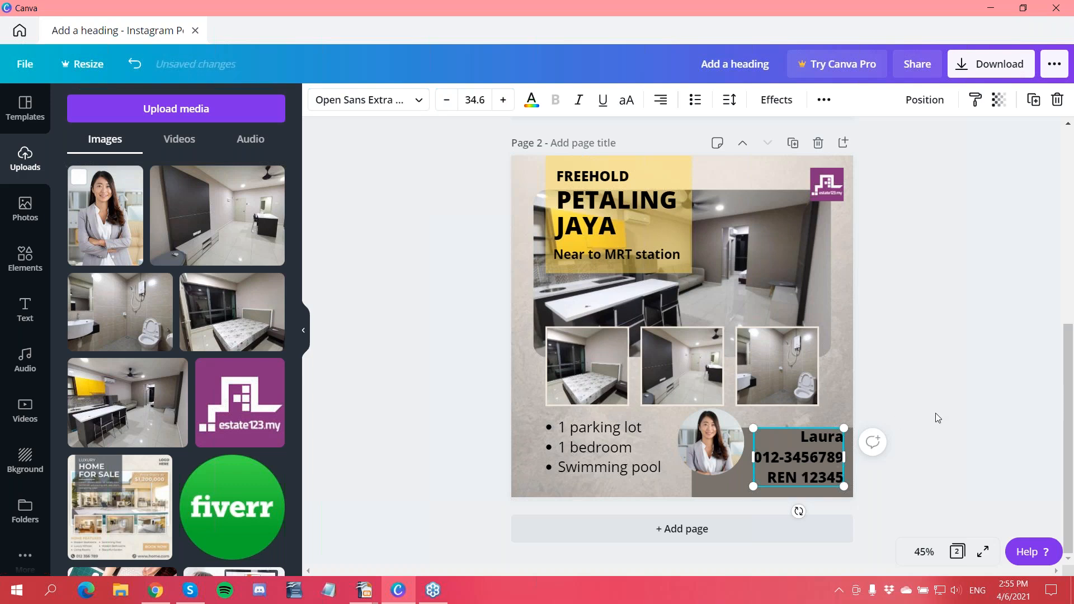
pyautogui.click(936, 413)
# Shift the contact text and the circular portrait slightly down and enlarge the portrait a little
pyautogui.moveTo(807, 450); pyautogui.dragTo(807, 456)
pyautogui.moveTo(707, 443); pyautogui.dragTo(707, 452)
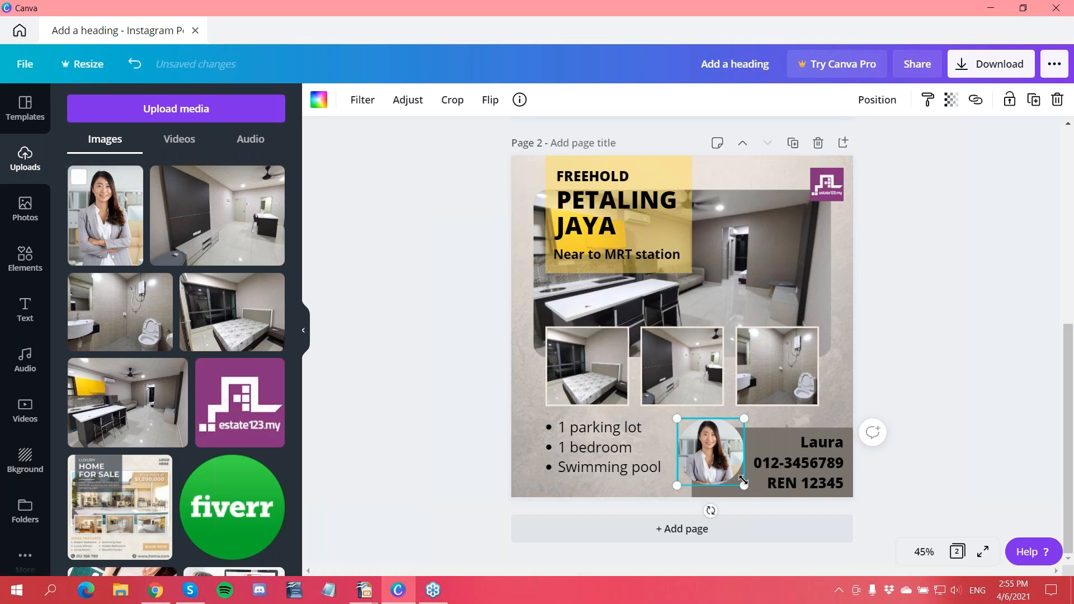
pyautogui.moveTo(745, 483); pyautogui.dragTo(748, 485)
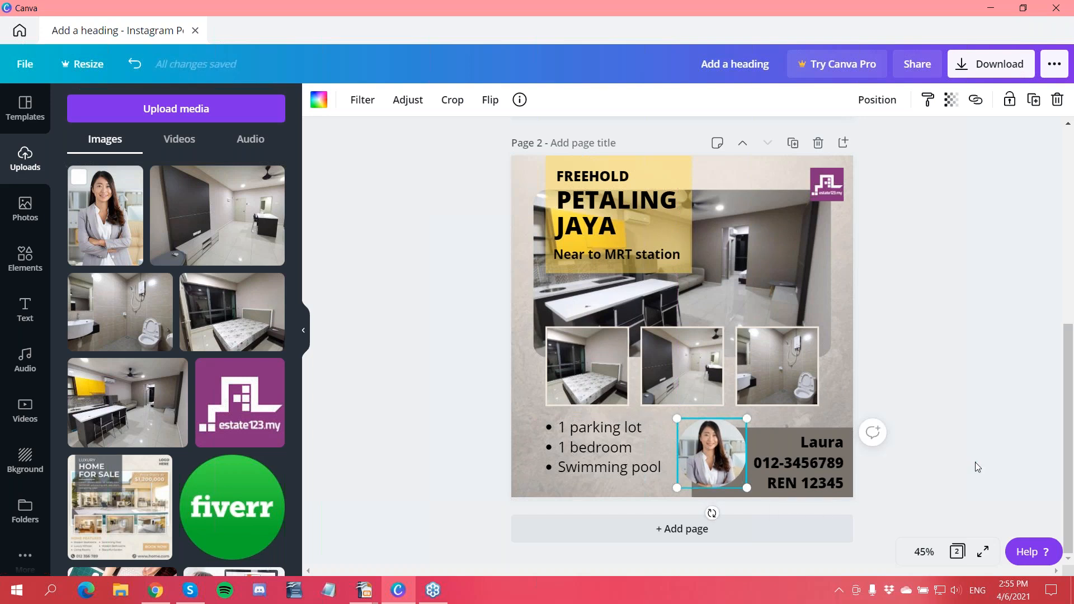
pyautogui.click(930, 420)
# Add another square shape and reshape it into a thin grey-brown bar at the large photo's right edge, above the small photos
pyautogui.scroll(1, 931, 421)
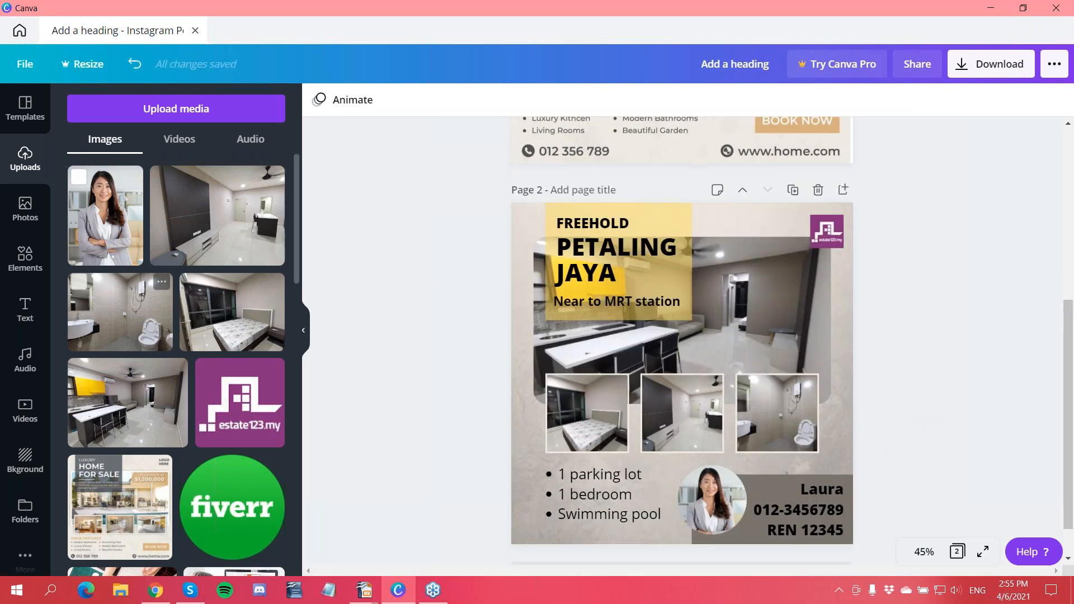
pyautogui.click(31, 253)
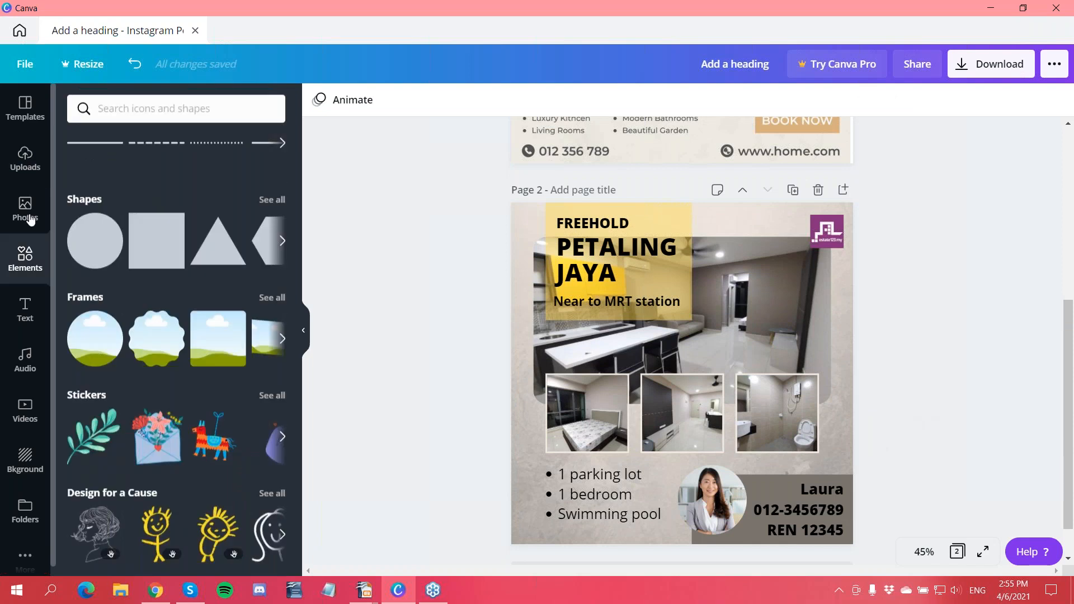
pyautogui.click(157, 241)
pyautogui.moveTo(781, 473); pyautogui.dragTo(706, 288)
pyautogui.moveTo(769, 320); pyautogui.dragTo(793, 342)
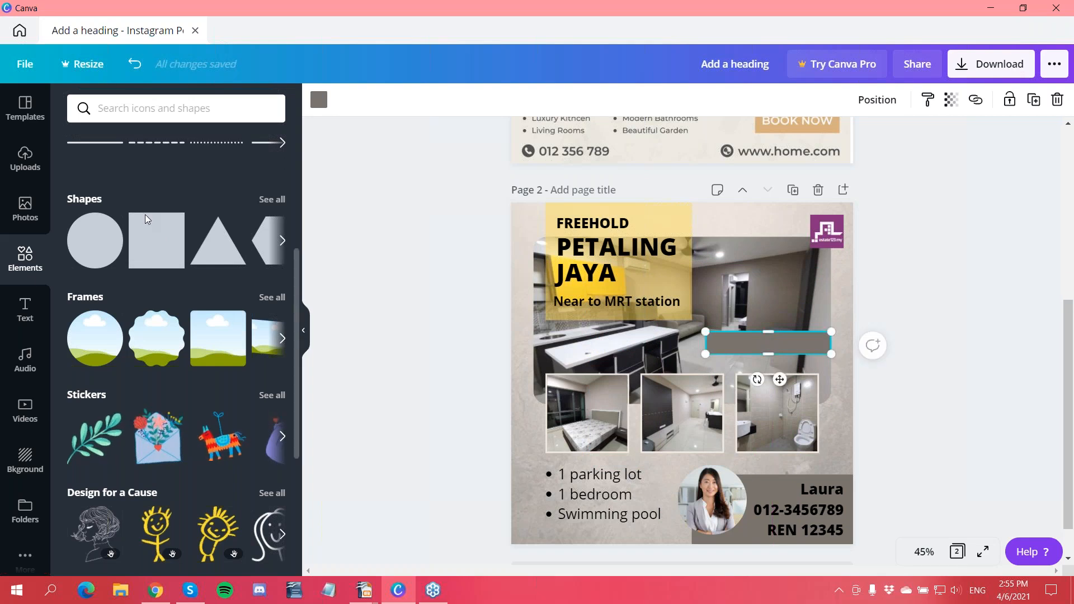
# Add a subheading reading "RM 350,000" near the thin grey-brown bar
pyautogui.click(25, 309)
pyautogui.moveTo(127, 217); pyautogui.dragTo(733, 353)
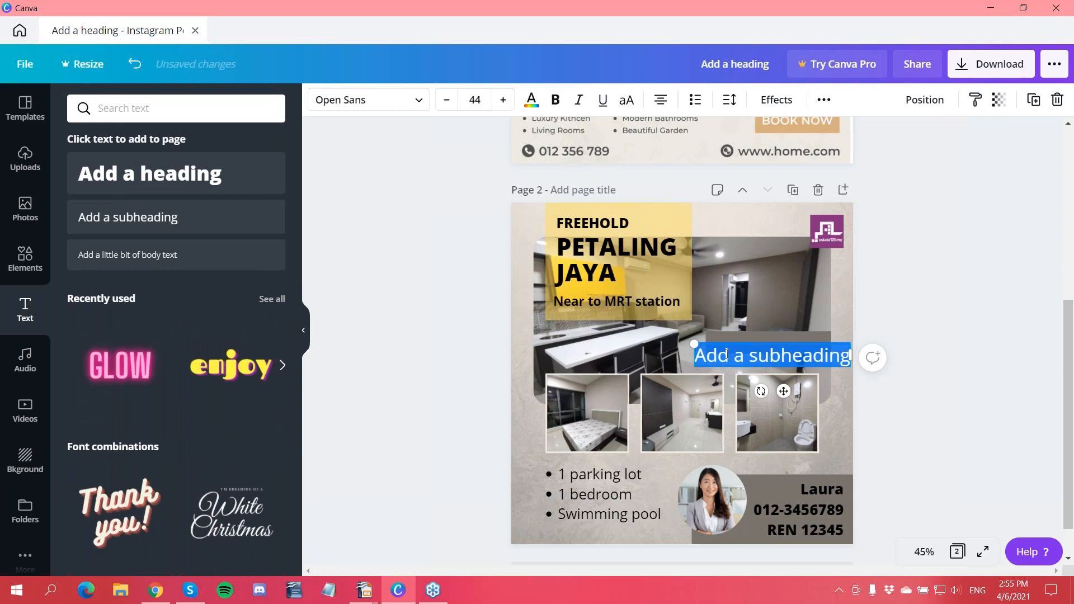
pyautogui.write('RM 3500')
pyautogui.press('BackSpace')
pyautogui.write(',000')
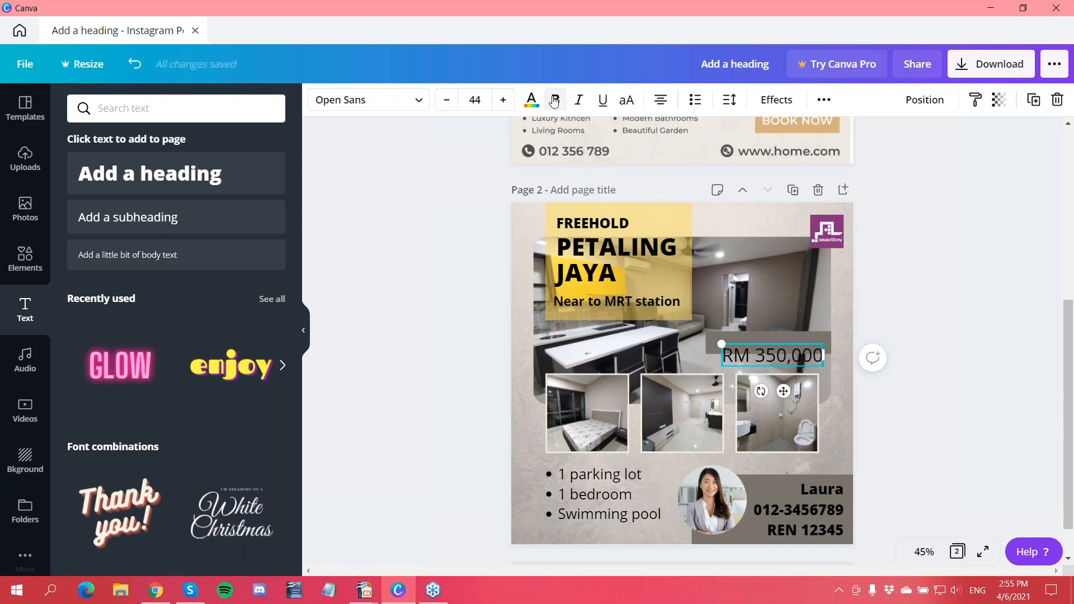
# Make the price text bold, reduce it to size 39.9 and fit it inside the thin grey-brown bar near its right end
pyautogui.hotkey('ctrl', 'shift', 'Left')
pyautogui.hotkey('ctrl', 'shift', 'Left')
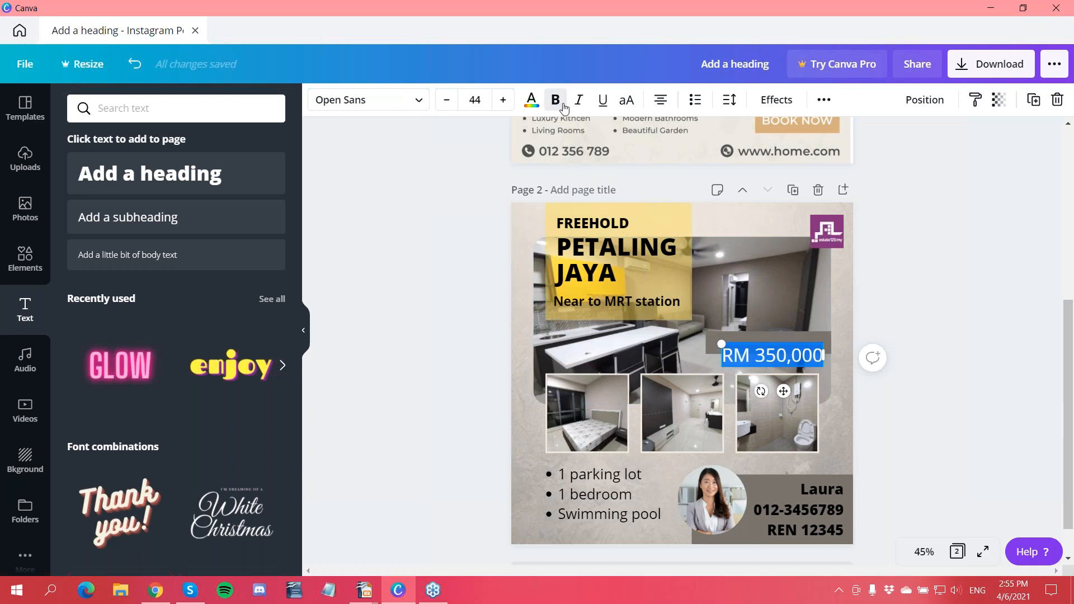
pyautogui.click(564, 107)
pyautogui.click(787, 368)
pyautogui.click(755, 358)
pyautogui.moveTo(726, 348); pyautogui.dragTo(744, 352)
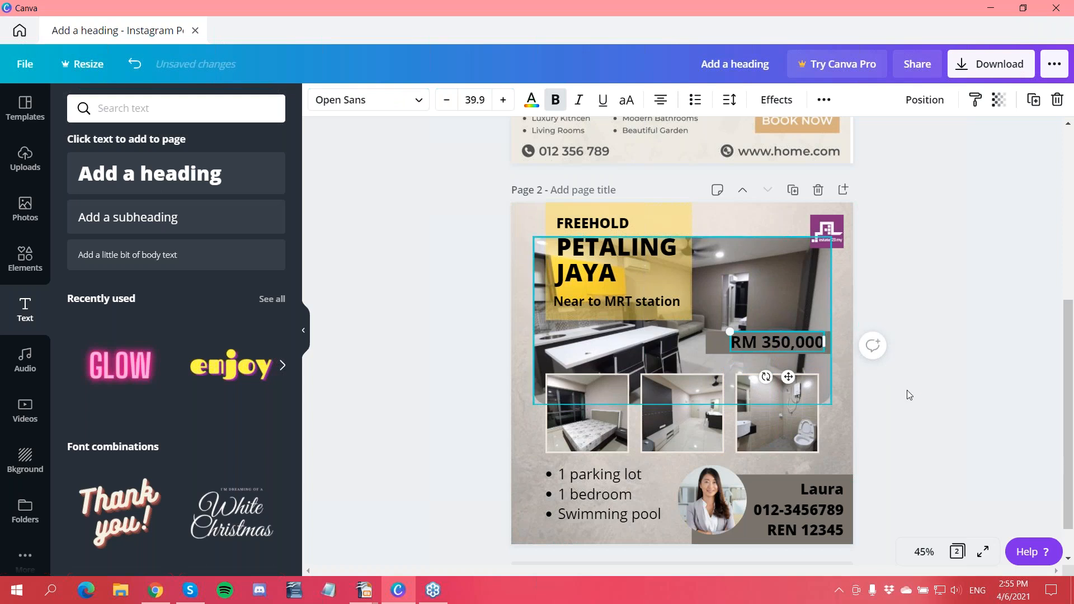
pyautogui.click(873, 393)
pyautogui.click(780, 341)
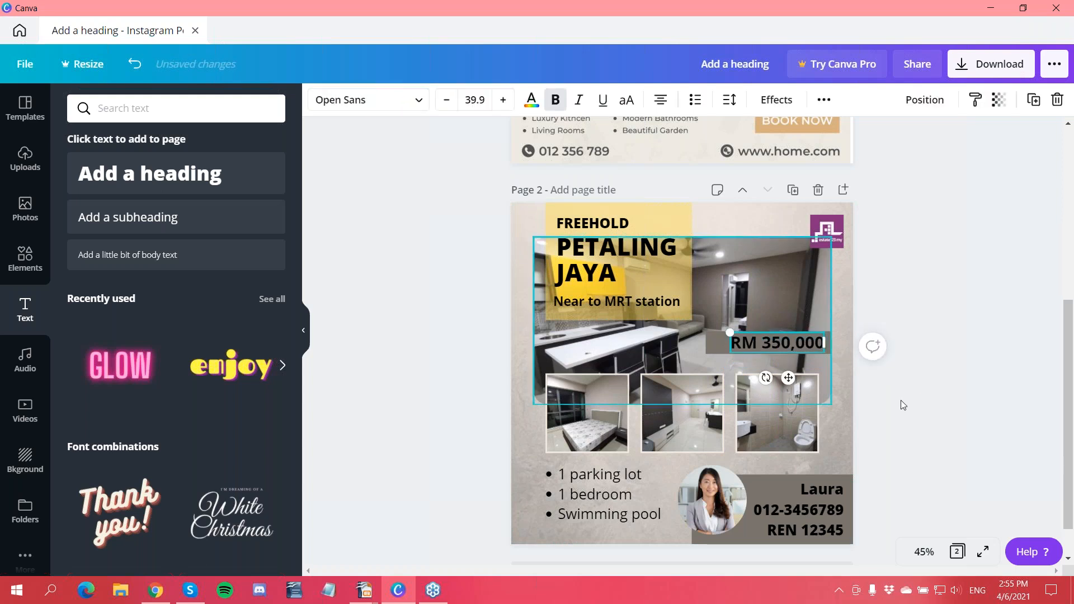
pyautogui.click(891, 431)
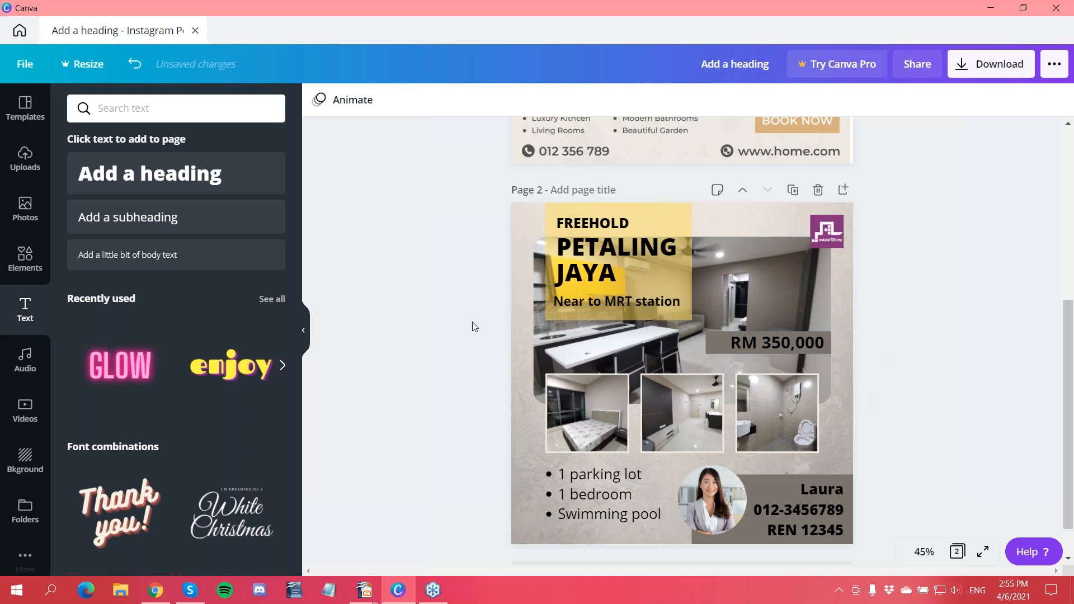
pyautogui.scroll(5, 478, 331)
pyautogui.scroll(-5, 641, 346)
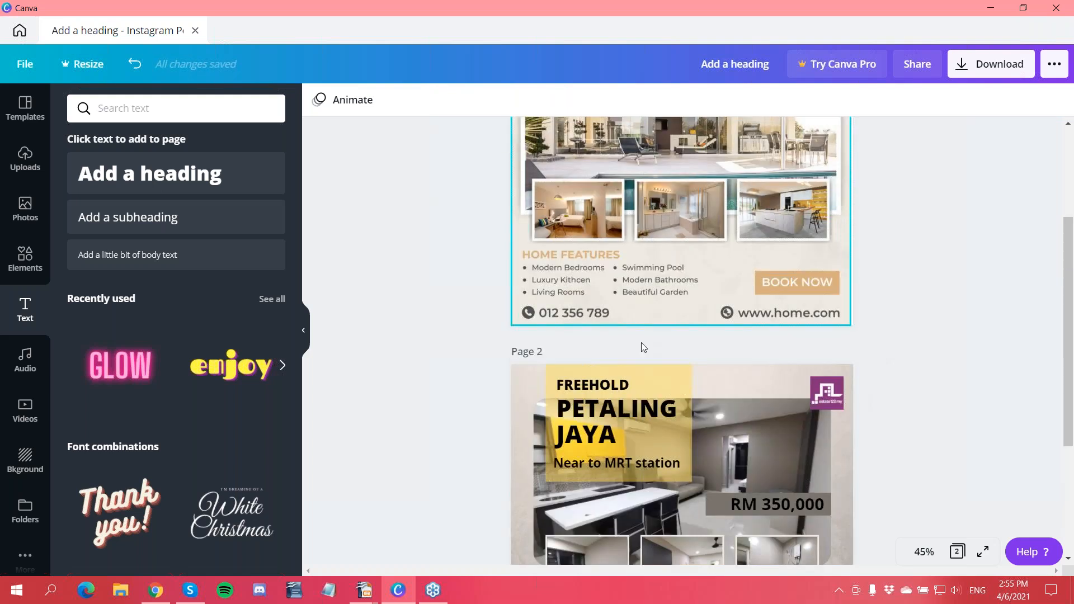
# Check the download options for the two-page design, then close them without exporting
pyautogui.scroll(2, 655, 394)
pyautogui.scroll(-2, 655, 386)
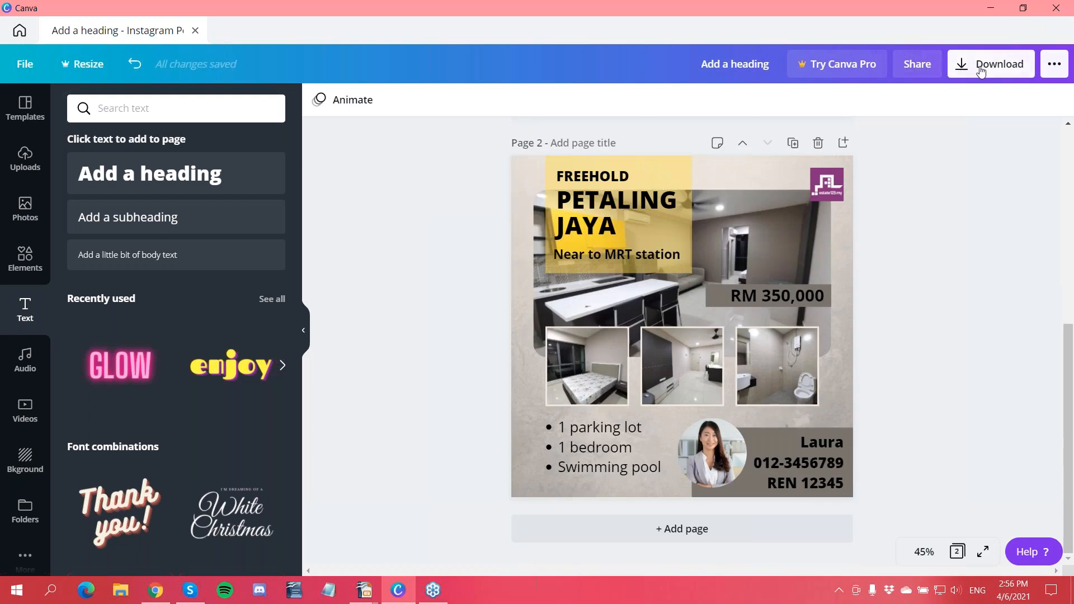
pyautogui.click(972, 67)
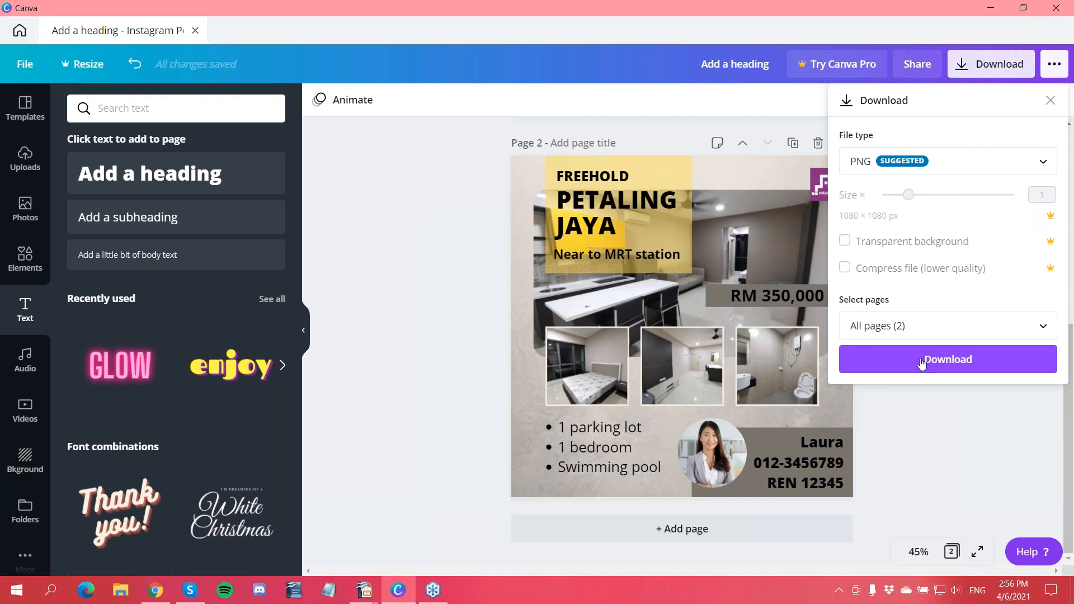
pyautogui.click(469, 328)
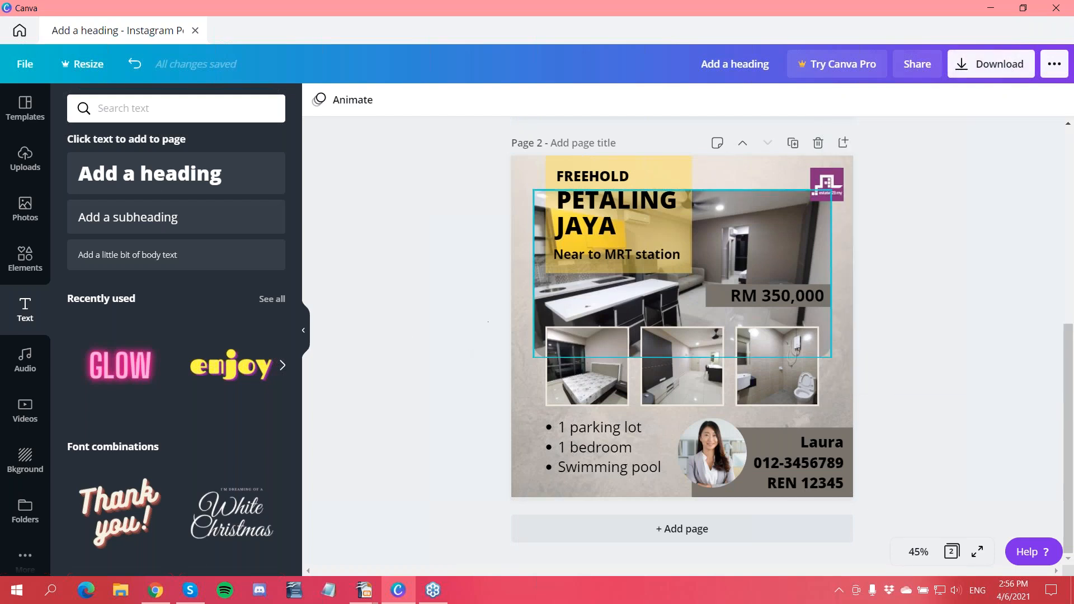
# Compare the recreated flyer on page 2 with the reference flyer on page 1
pyautogui.scroll(1, 354, 340)
pyautogui.scroll(4, 376, 346)
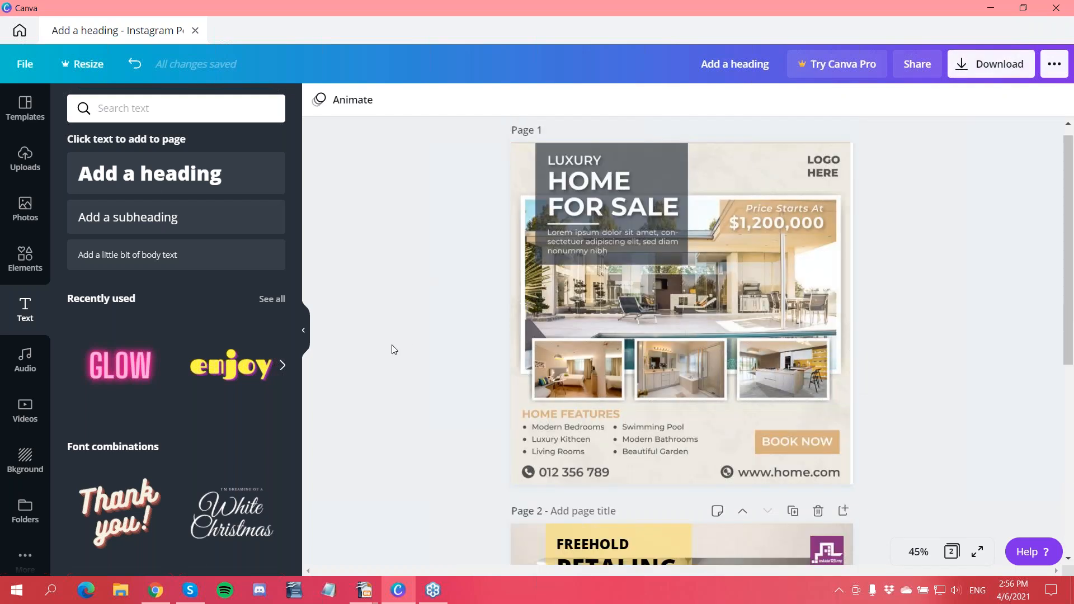
pyautogui.scroll(-7, 401, 360)
pyautogui.scroll(4, 404, 370)
pyautogui.scroll(-4, 405, 370)
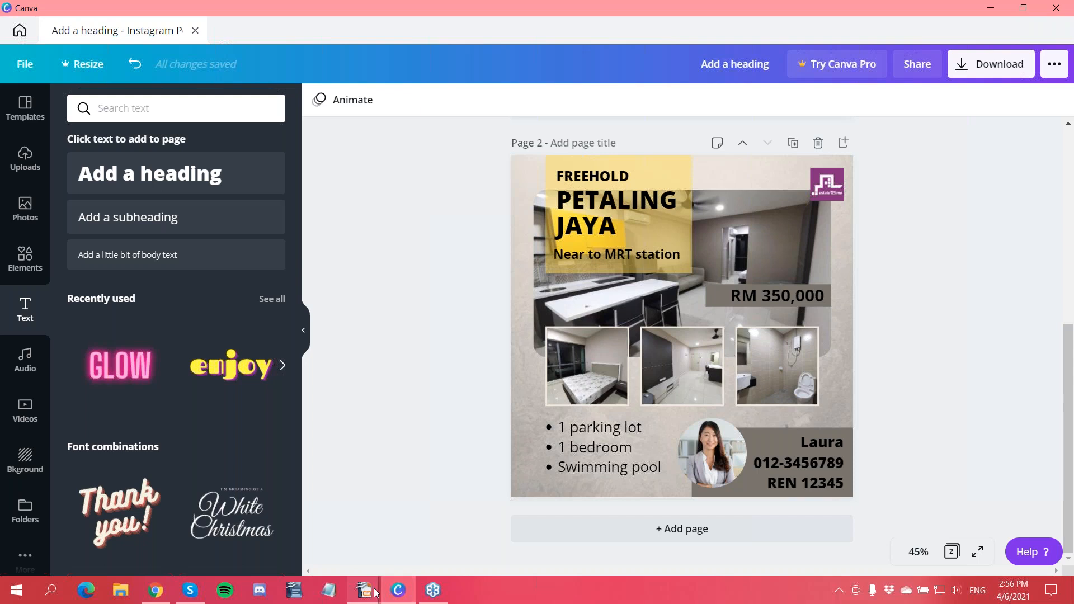
# Switch to the running presentation slideshow and advance to the "Remember" slide
pyautogui.moveTo(374, 592)
pyautogui.click(427, 511)
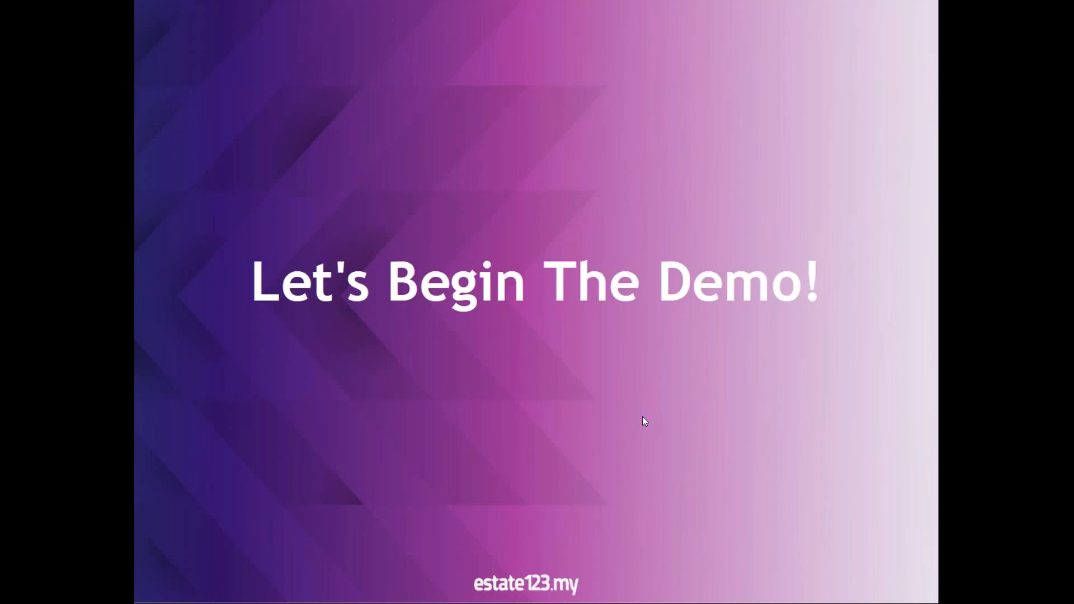
pyautogui.click(616, 321)
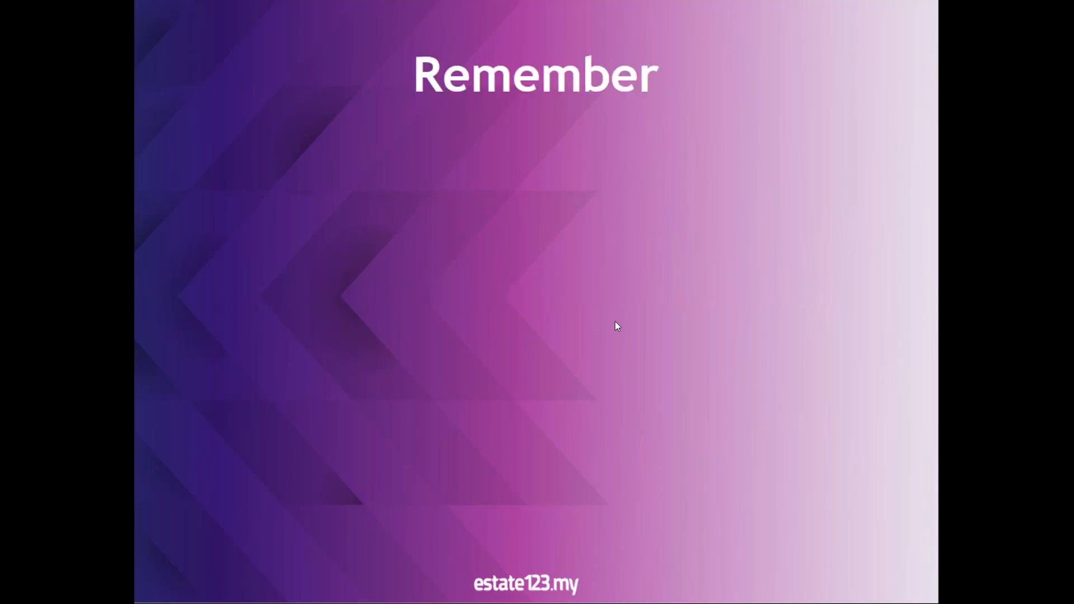